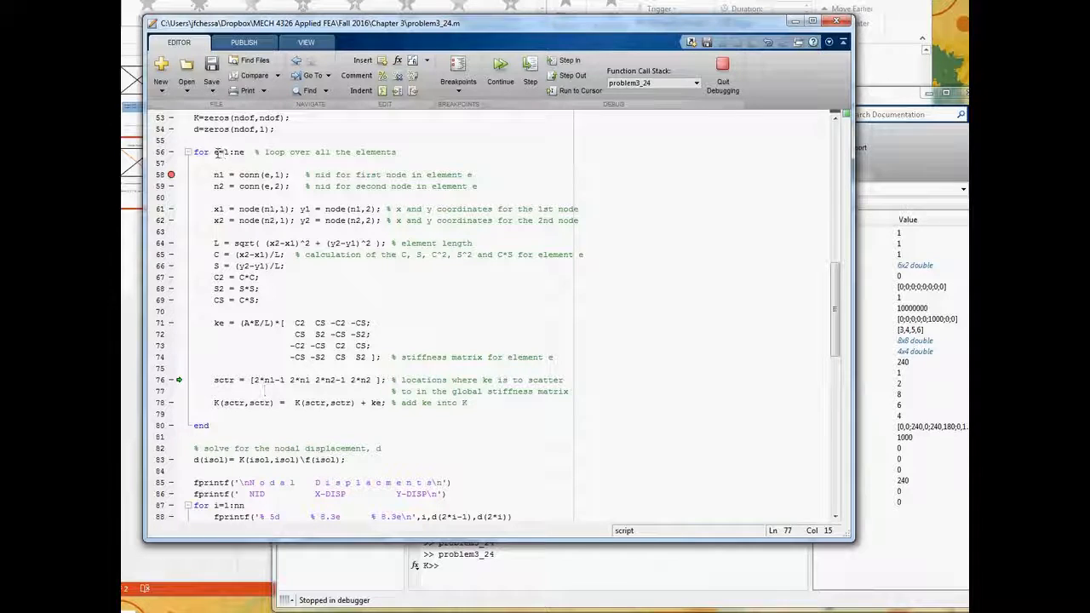
Step: Continue the debug run through two more breakpoint stops on line 58 and inspect the loop counter e
click(501, 67)
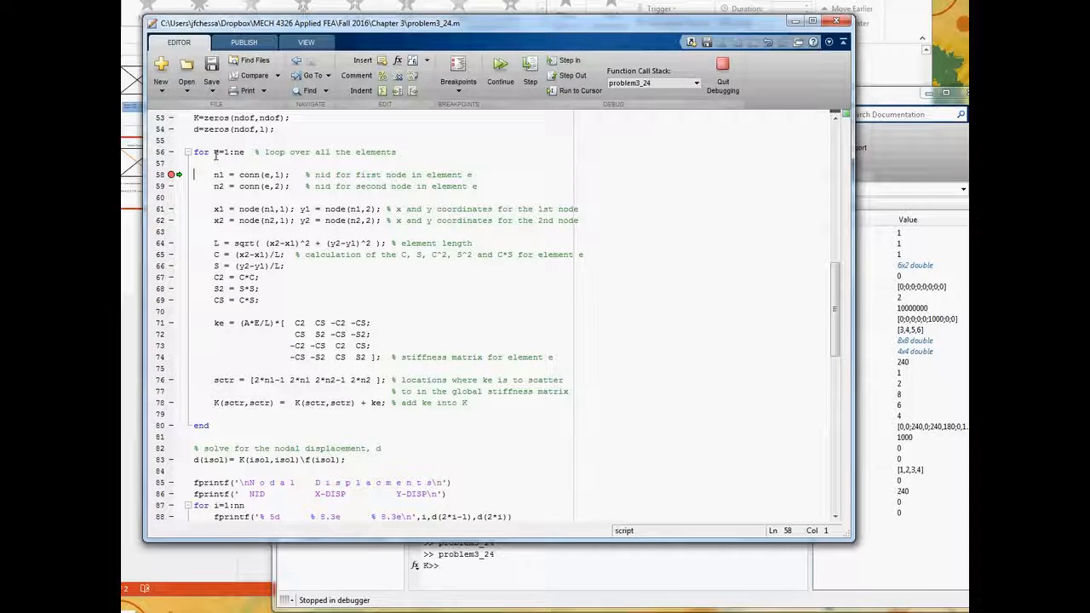
click(500, 66)
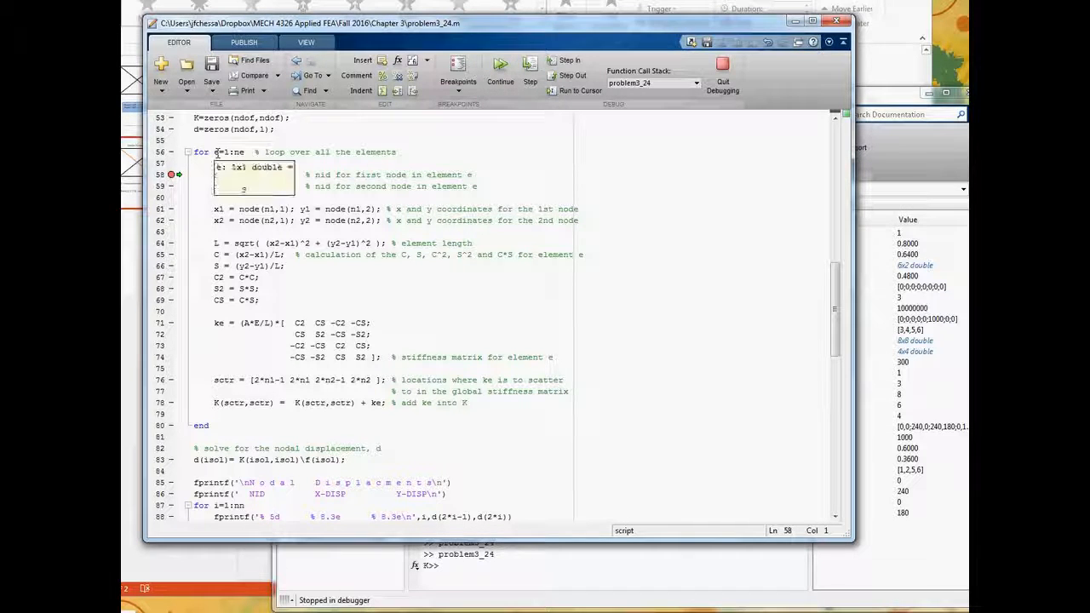
mouse_move(217, 153)
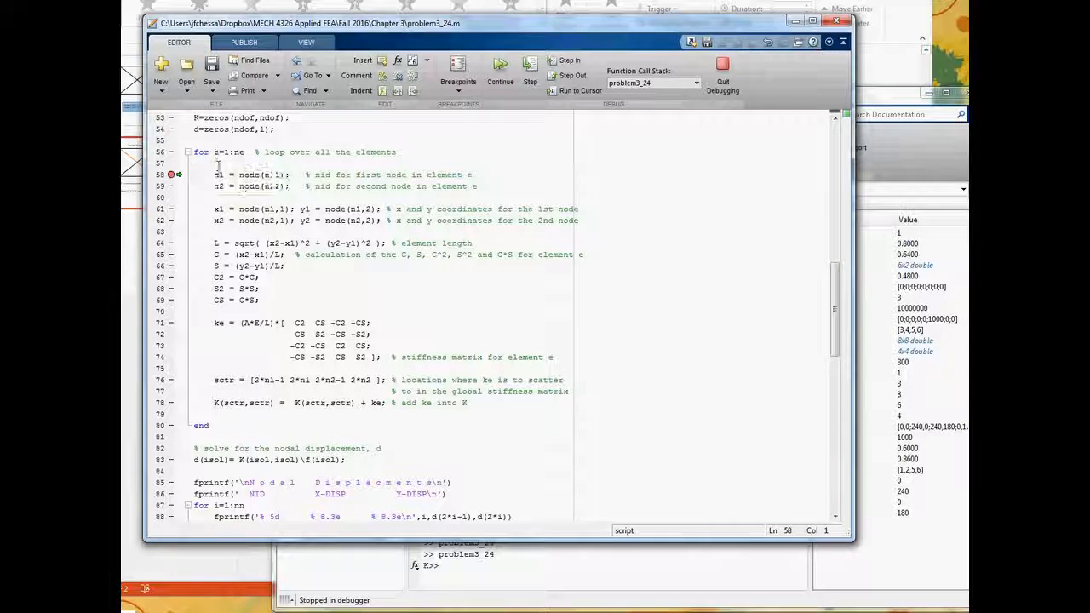
Step: Step over lines 58 and 59 of the element loop and inspect the node numbers n1 and n2
click(529, 68)
click(530, 68)
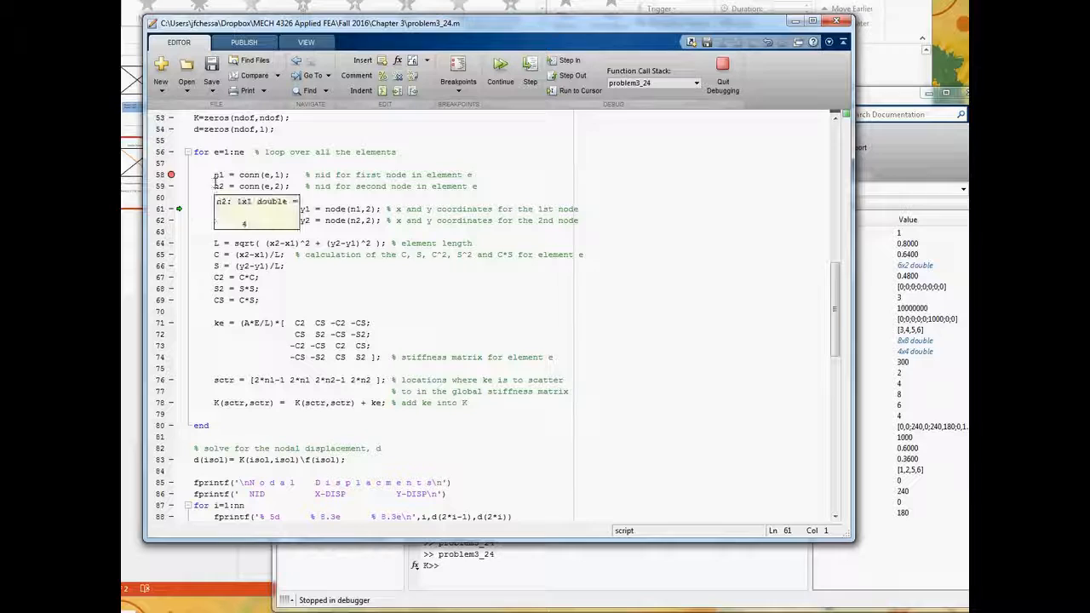
mouse_move(220, 174)
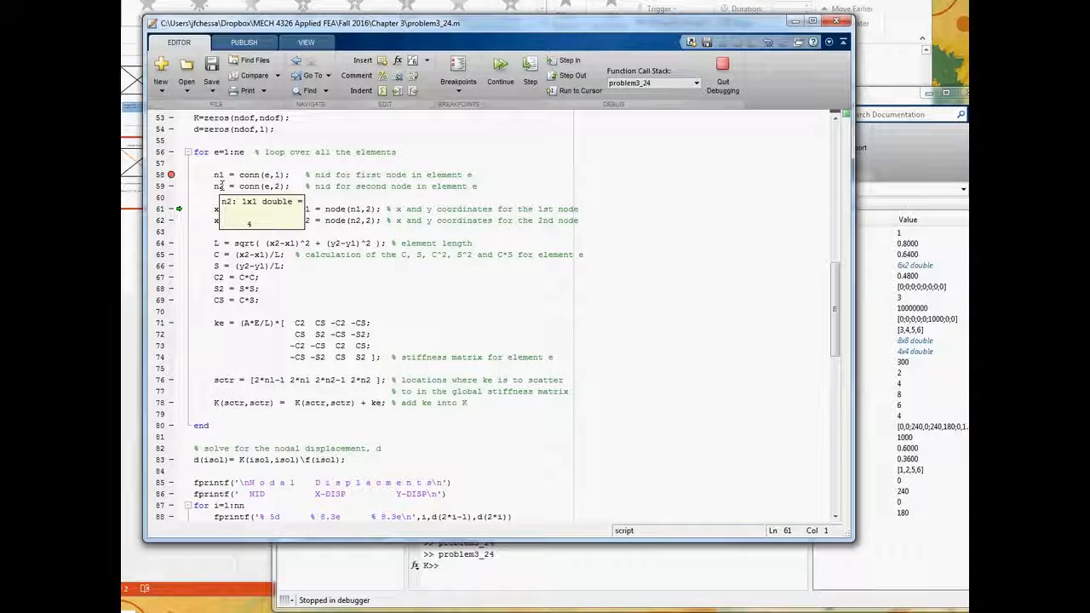
Step: Switch to PowerPoint to shrink its window slightly, and reposition the problem3_24.m editor so the slide window's edge stays reachable
click(126, 269)
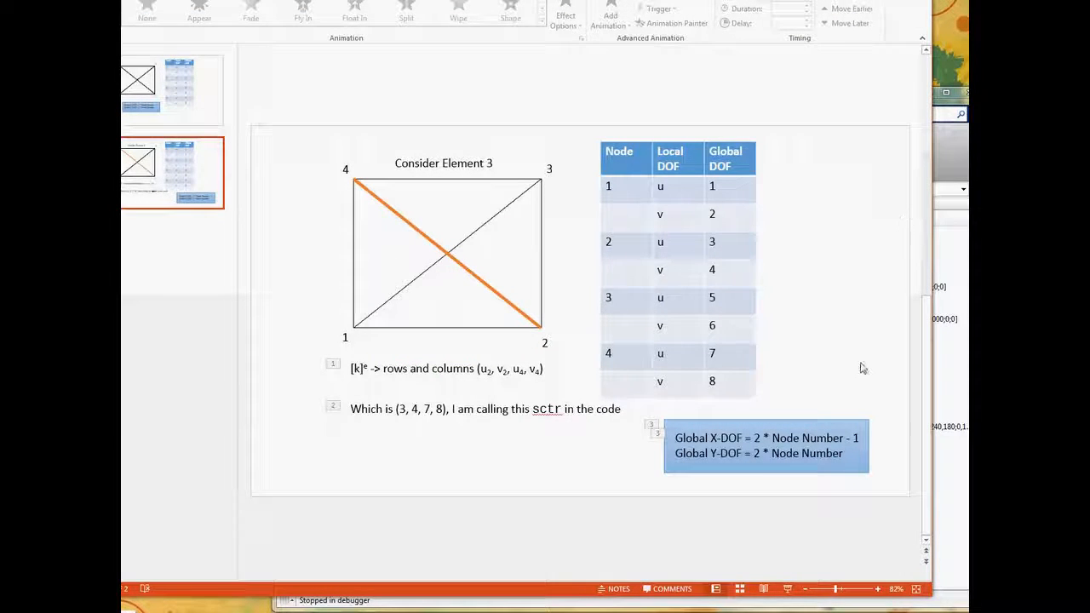
mouse_move(926, 590)
mouse_down()
mouse_move(890, 578)
mouse_move(916, 576)
mouse_up()
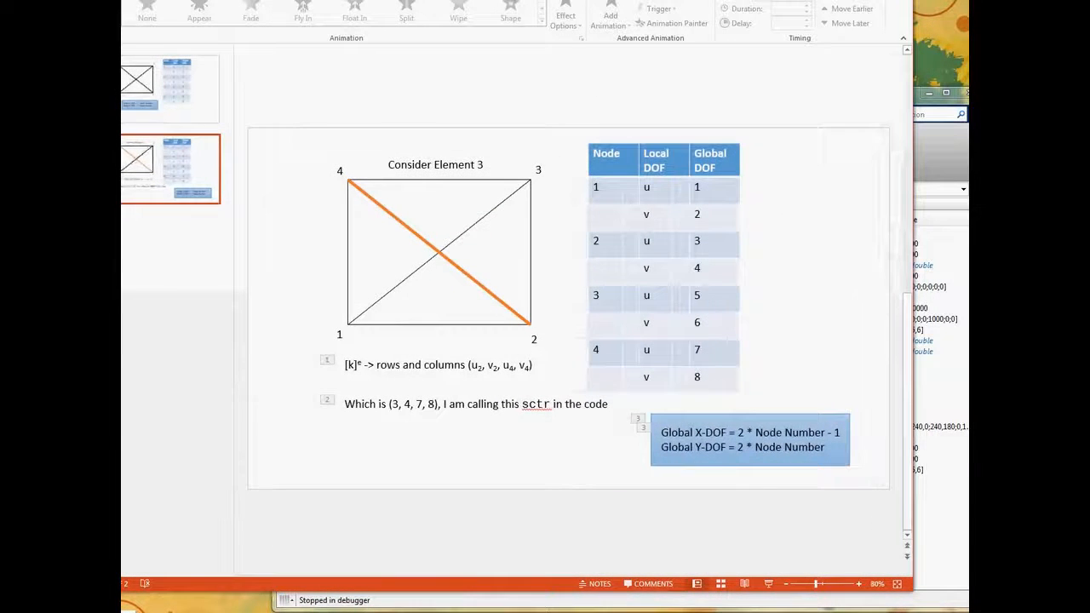
mouse_move(551, 609)
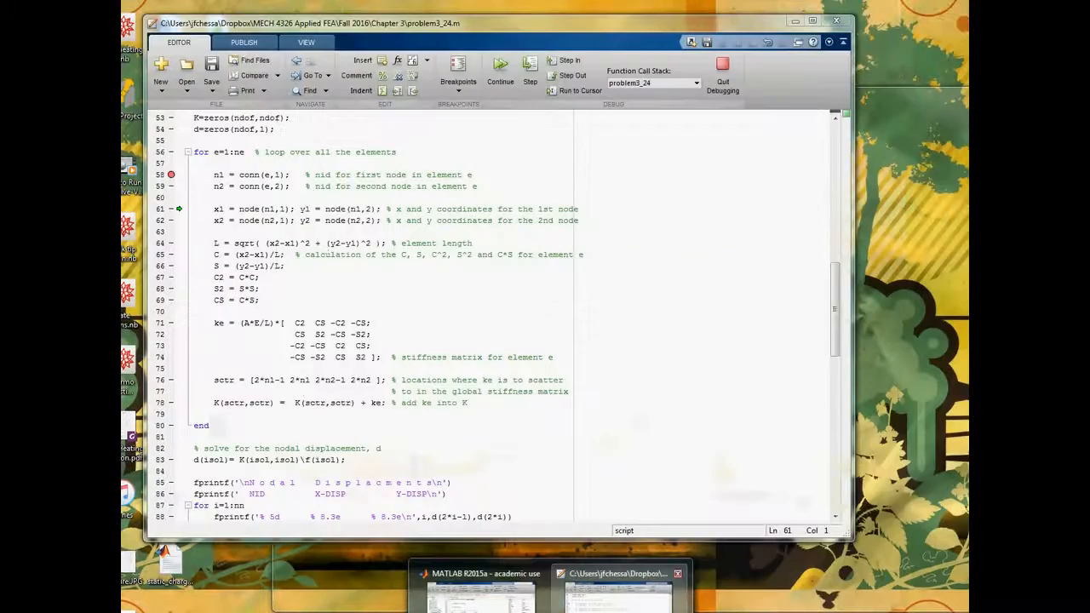
click(622, 592)
drag(607, 28, 692, 20)
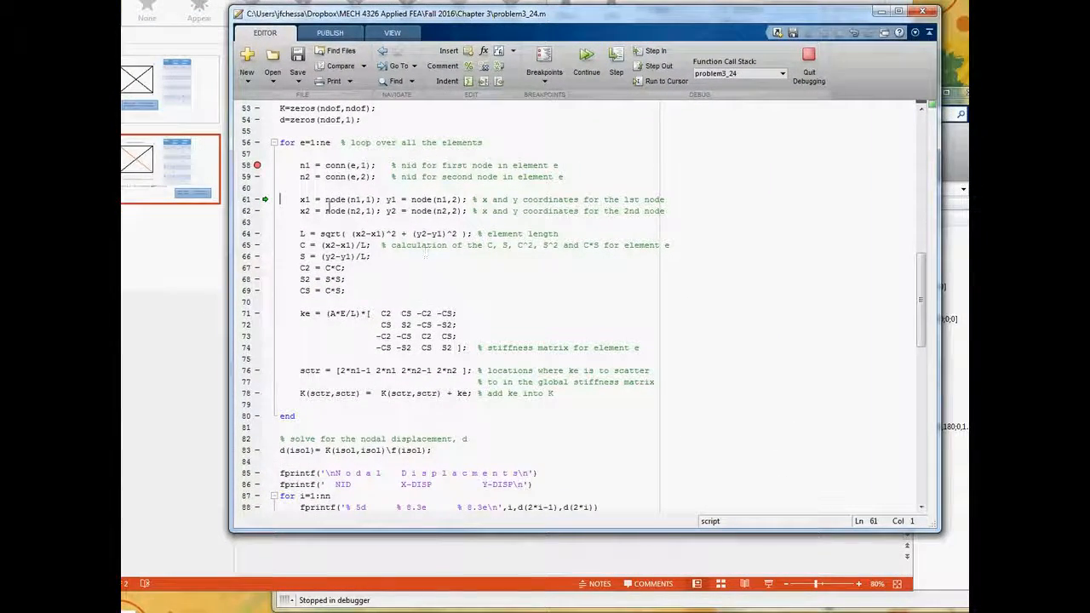
Step: Step over the nodal coordinate assignments on lines 61 and 62 and inspect the resulting x and y coordinates
click(615, 56)
click(614, 56)
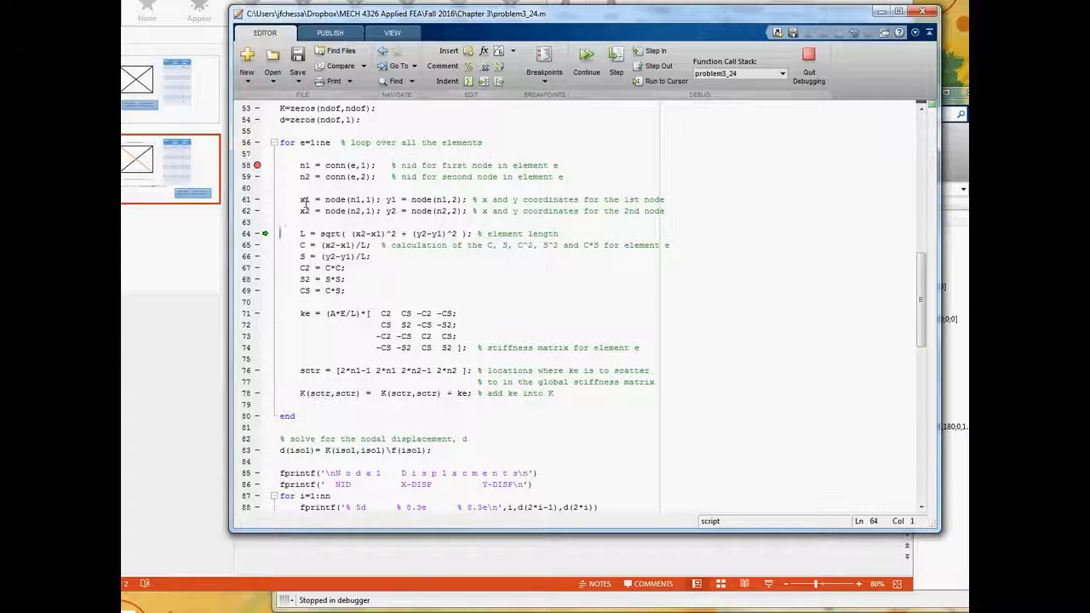
mouse_move(304, 201)
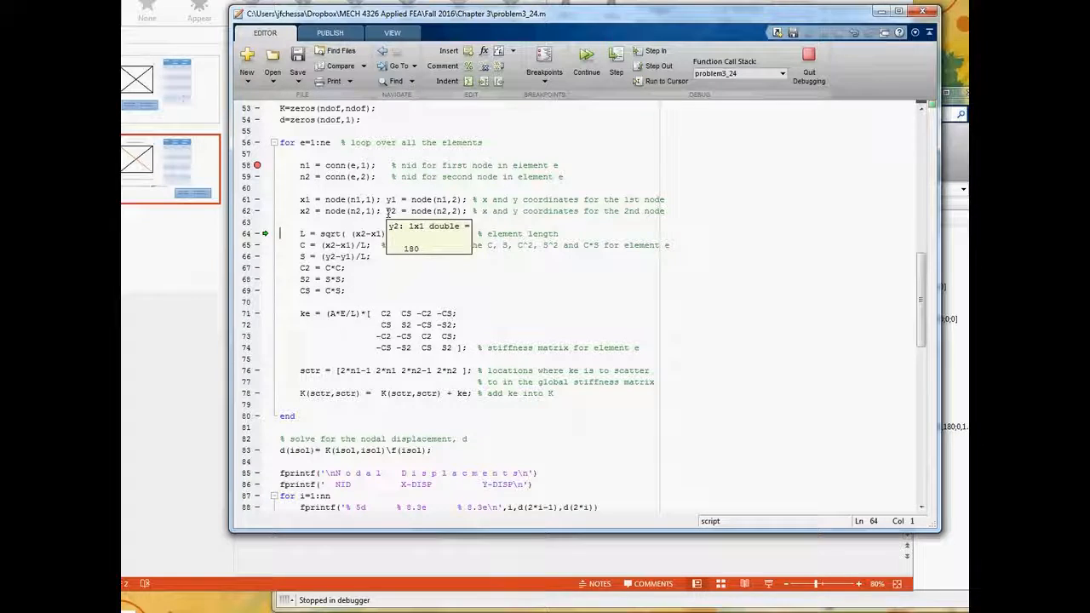
Step: Step through the element length, direction cosine and stiffness matrix statements up to line 76, and inspect ke
click(616, 56)
click(615, 56)
click(616, 59)
click(616, 59)
click(615, 59)
click(615, 60)
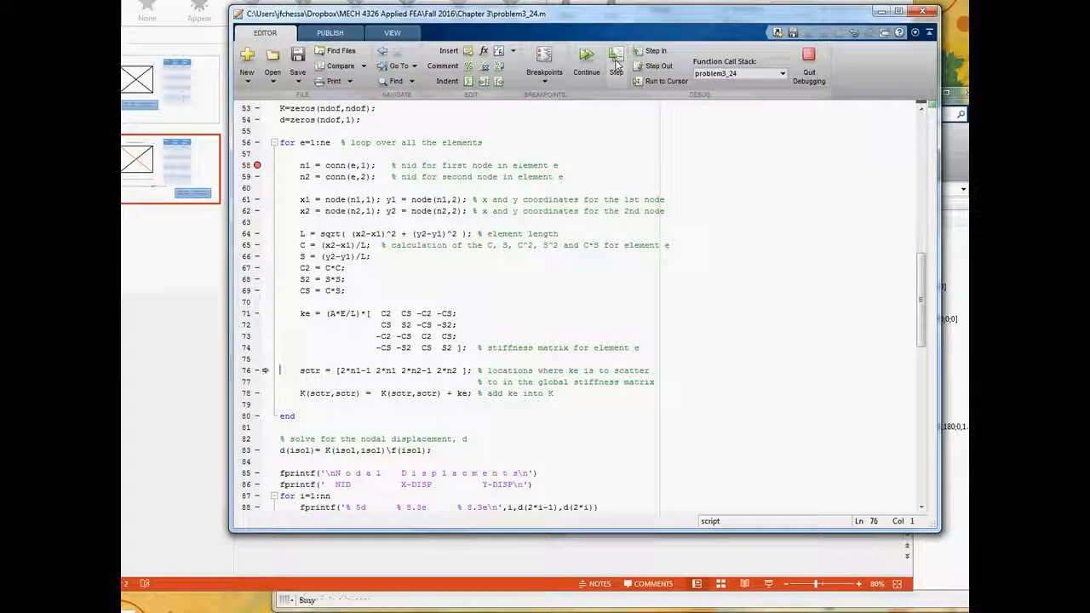
mouse_move(309, 315)
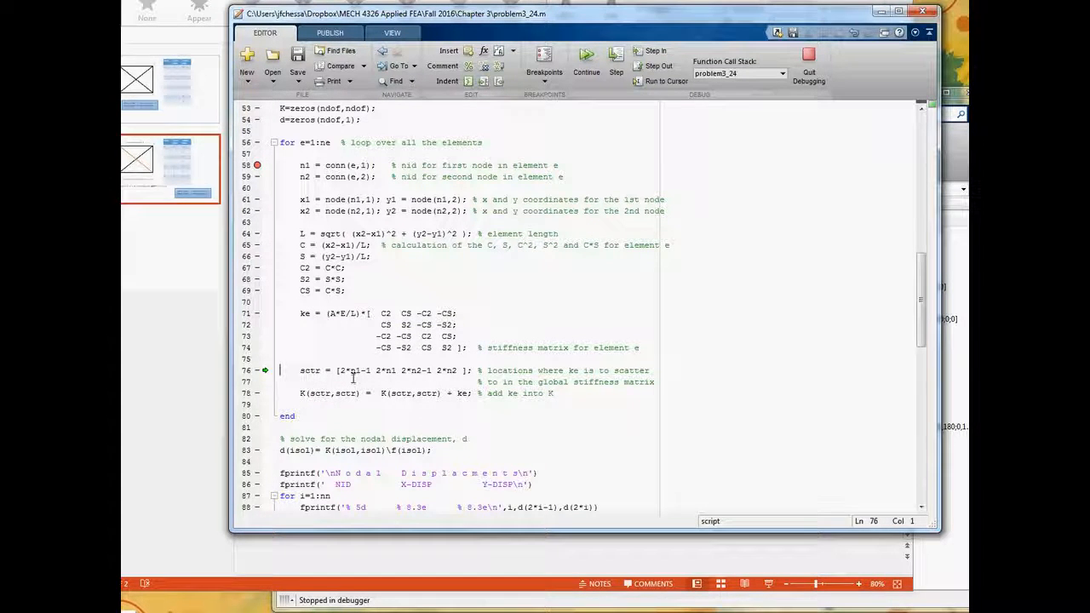
Step: Compare the 2*n1-1 term and the other sctr entries on line 76 with the global DOF formulas on the PowerPoint slide
drag(340, 371, 372, 372)
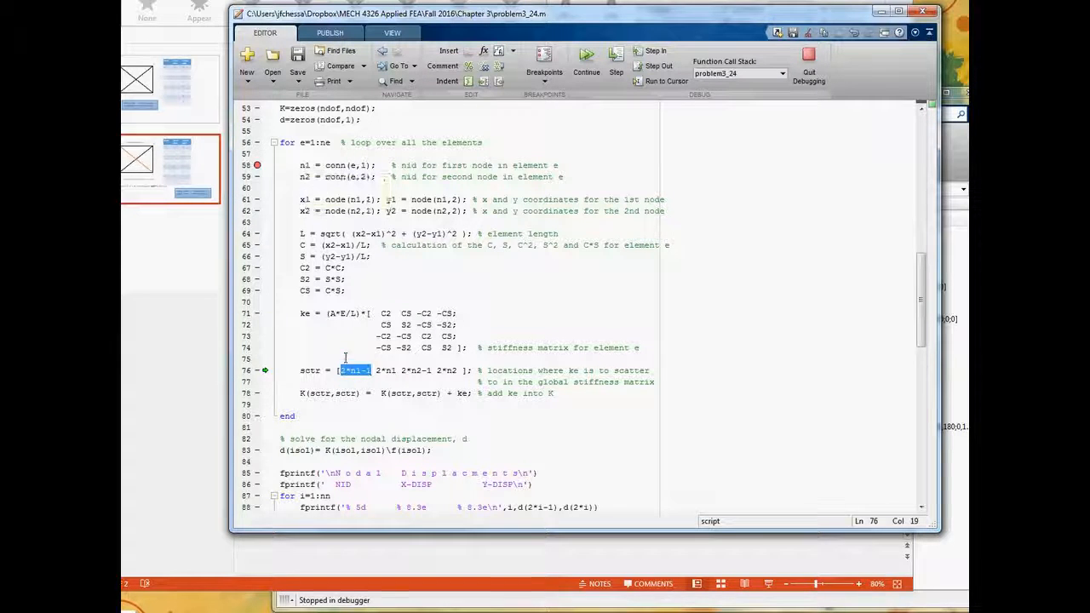
click(206, 437)
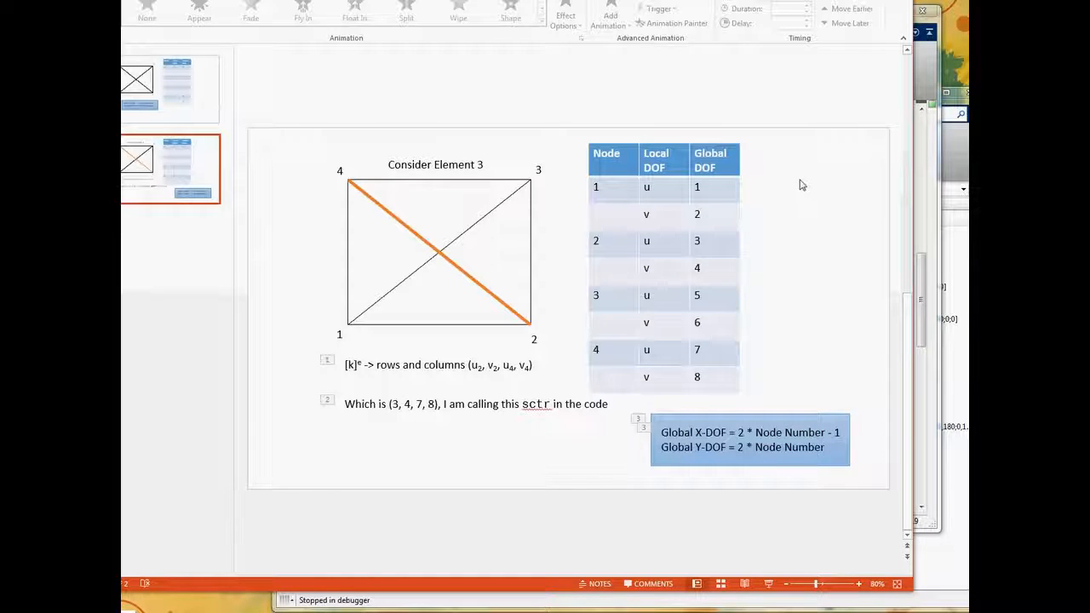
click(926, 68)
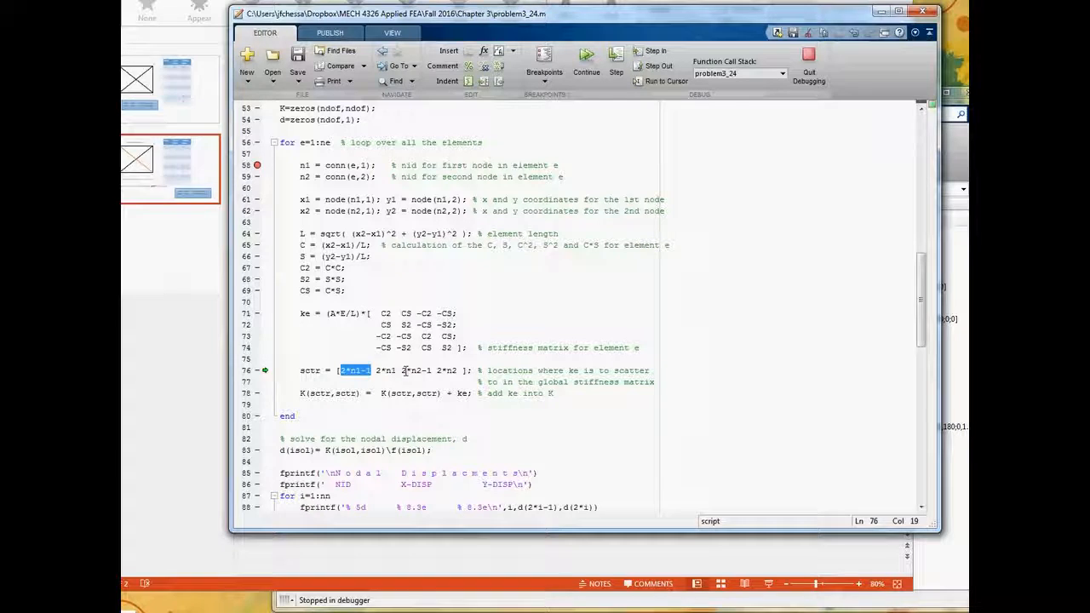
mouse_move(420, 371)
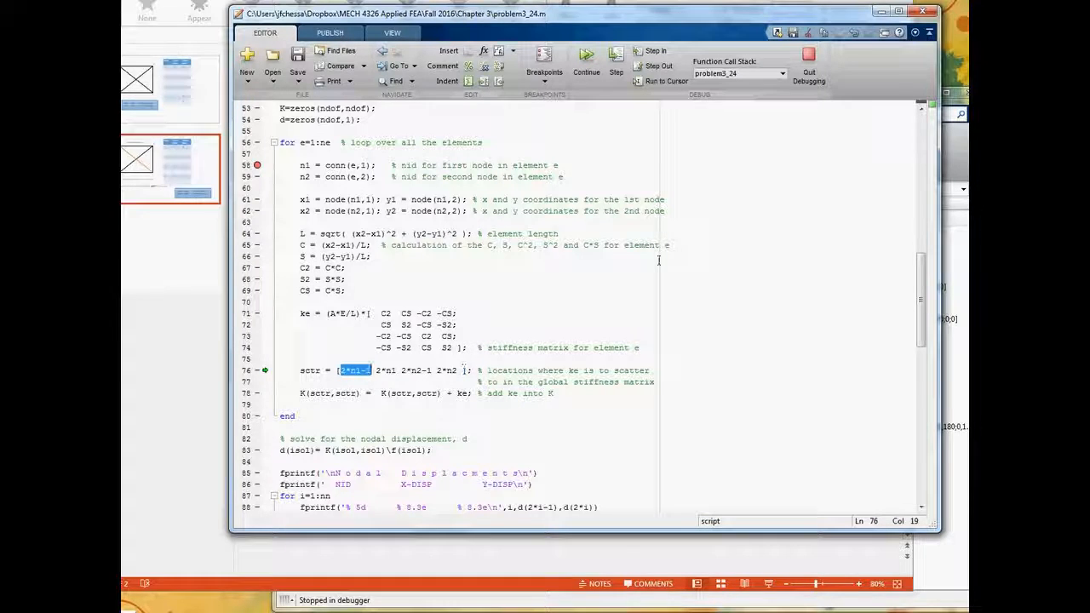
Step: Step over the sctr assignment and the line adding ke into K, inspecting the sctr values in between
click(616, 62)
mouse_move(304, 371)
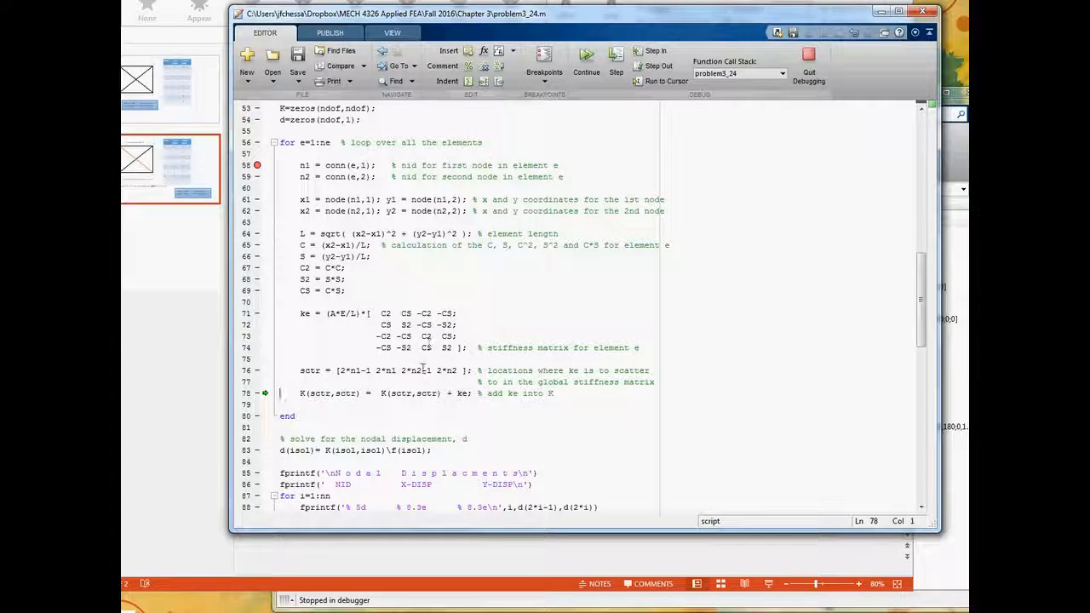
mouse_move(322, 397)
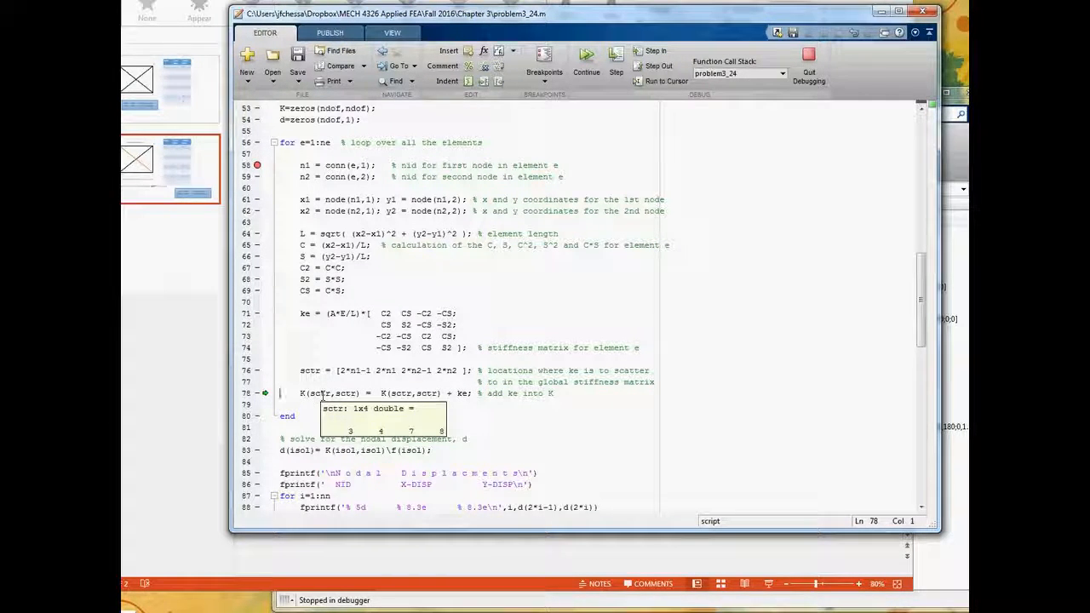
click(616, 60)
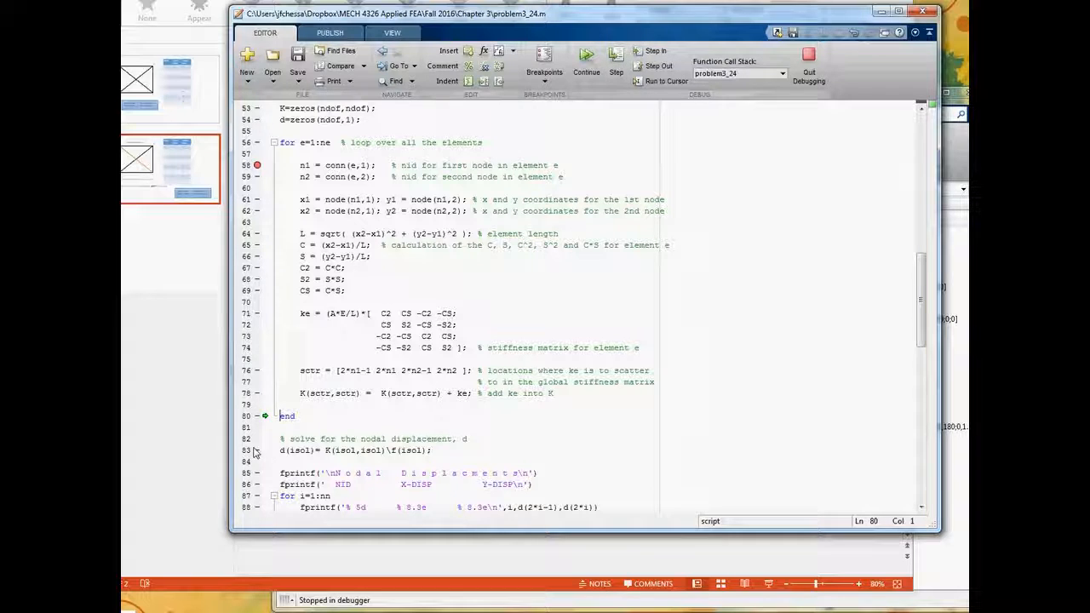
Step: Move the breakpoint from line 58 to the displacement solve on line 83 and continue the run to it
click(256, 450)
click(258, 166)
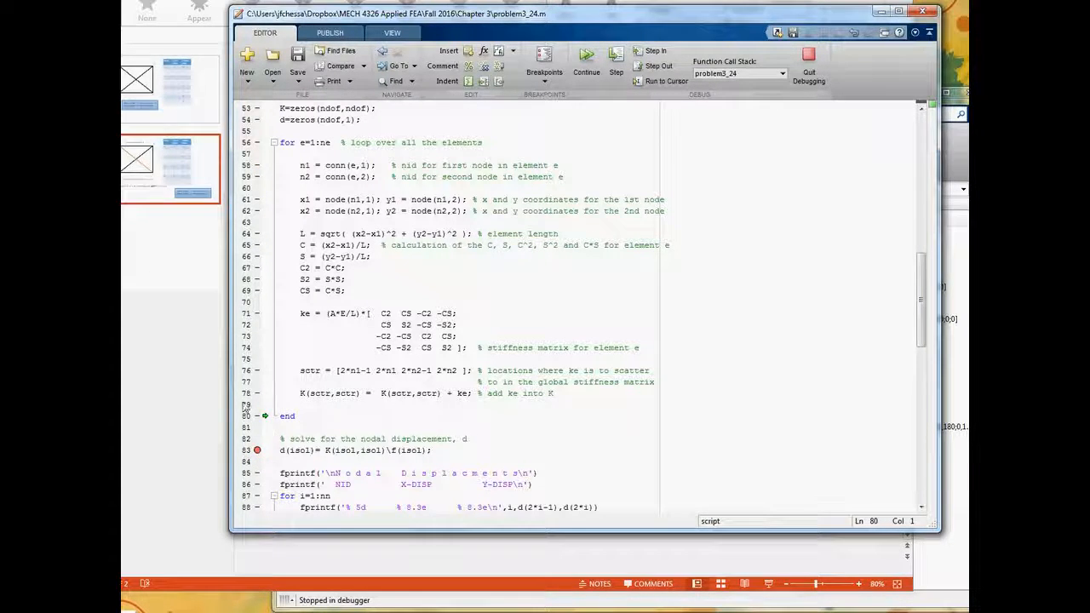
click(585, 56)
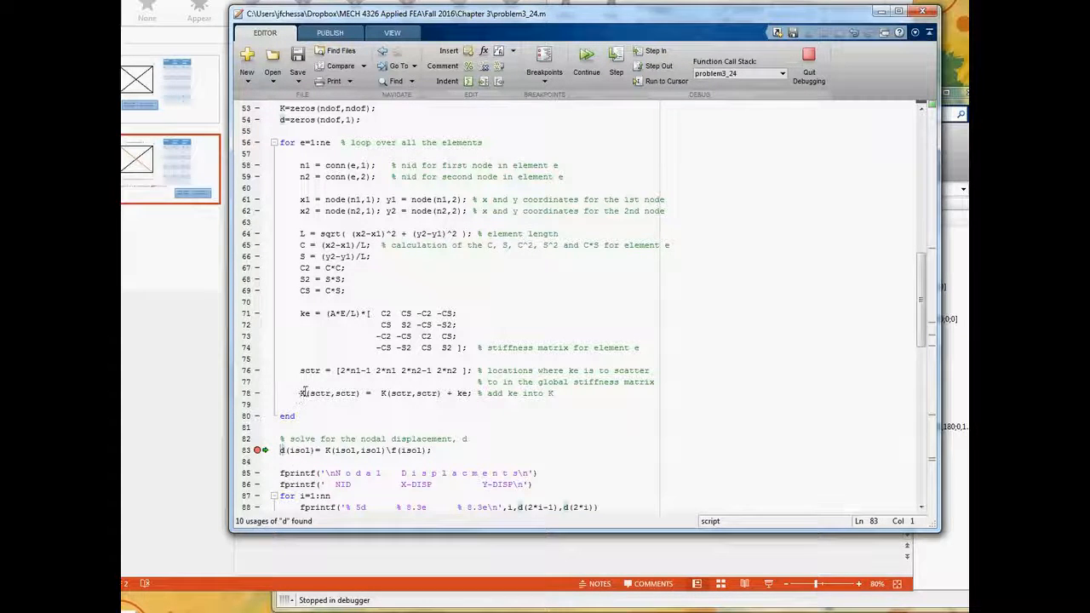
Step: Inspect the assembled global stiffness matrix K and review the element loop code that builds it
mouse_move(302, 393)
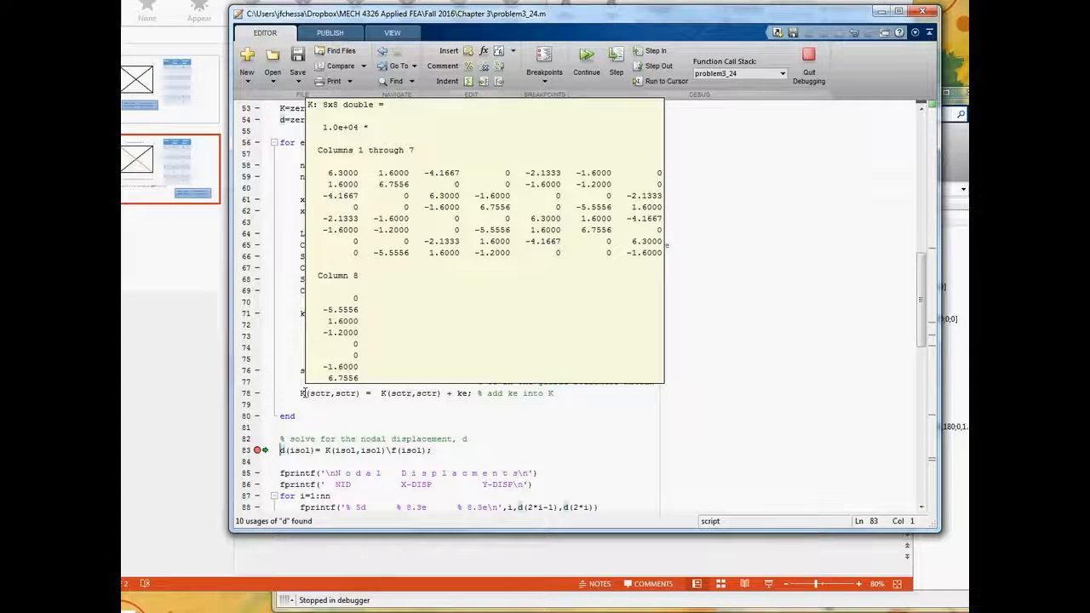
click(345, 416)
scroll(344, 417, down, 1)
scroll(345, 416, up, 1)
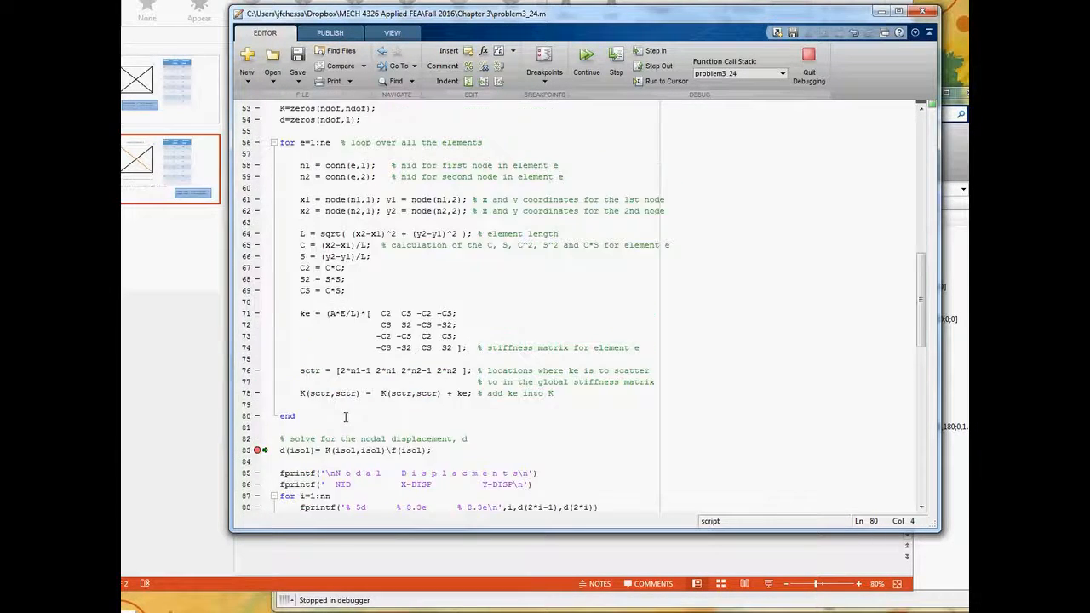
scroll(345, 416, up, 1)
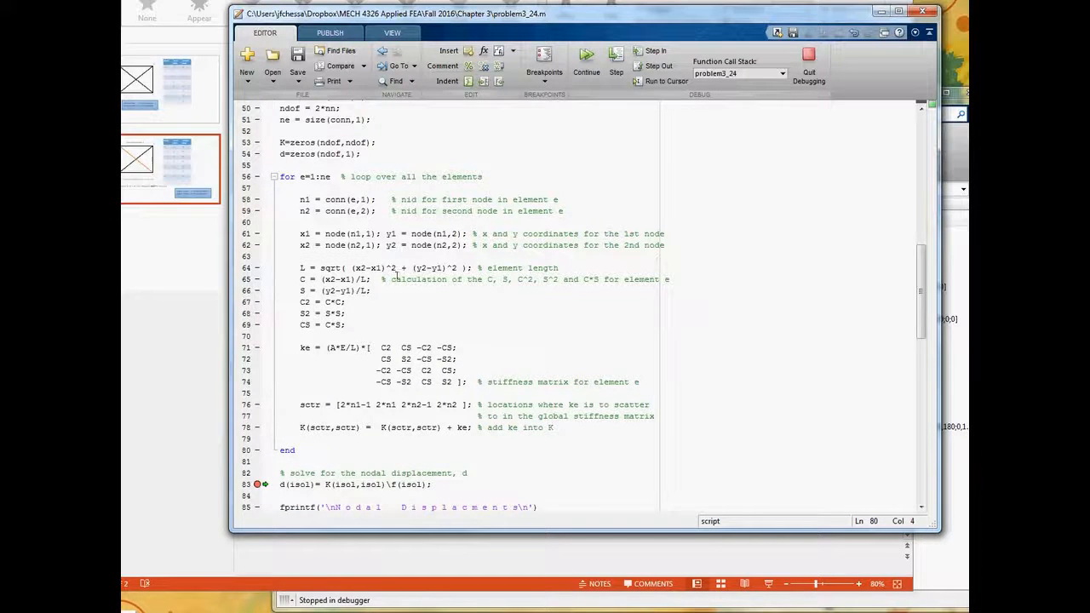
scroll(391, 332, down, 5)
scroll(366, 301, up, 2)
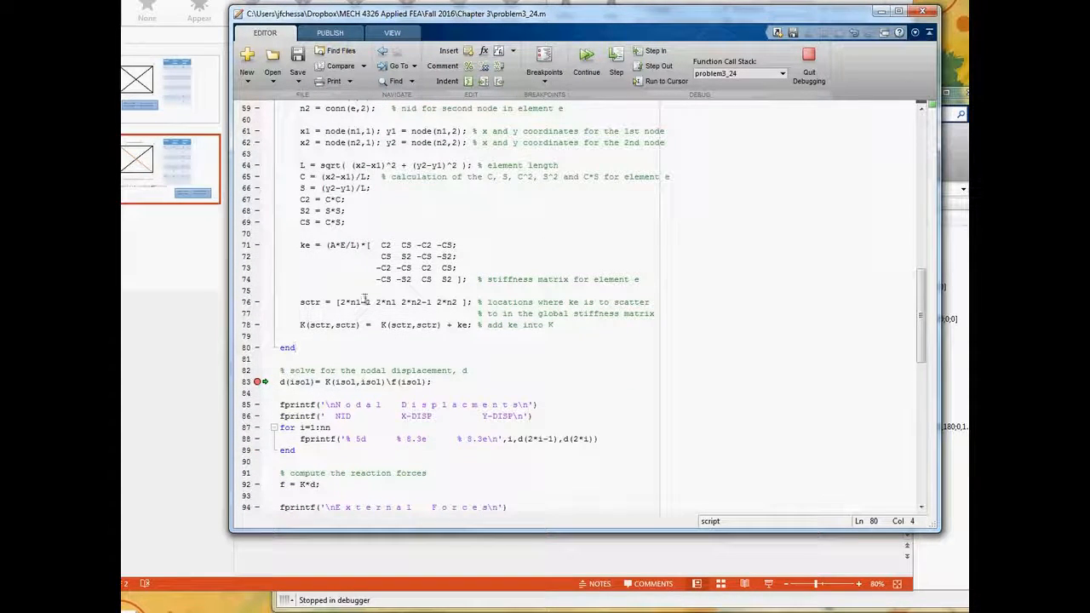
scroll(313, 132, up, 1)
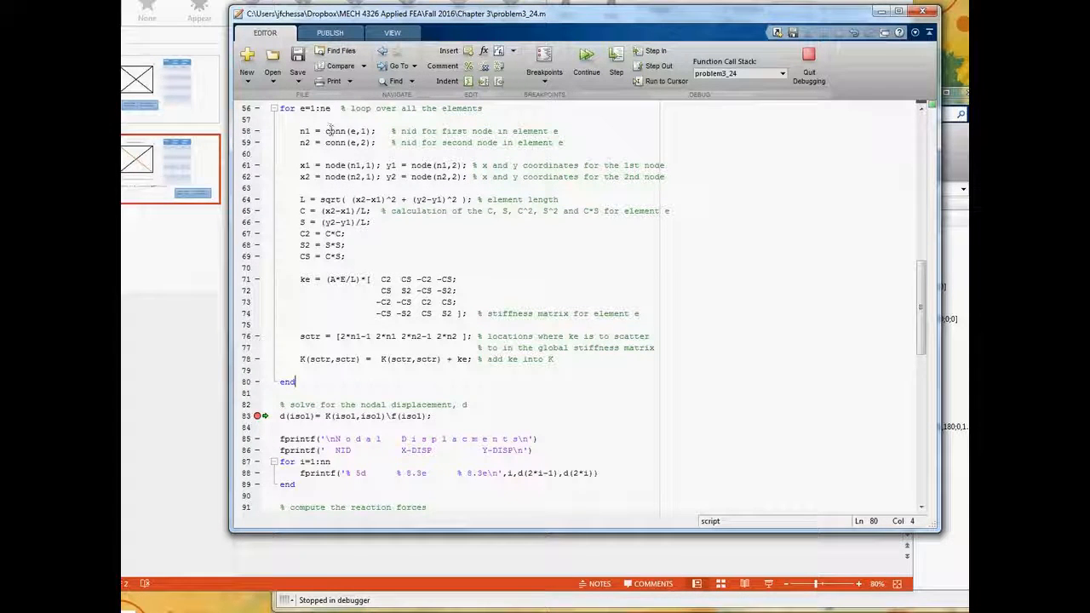
mouse_move(331, 131)
scroll(372, 365, down, 3)
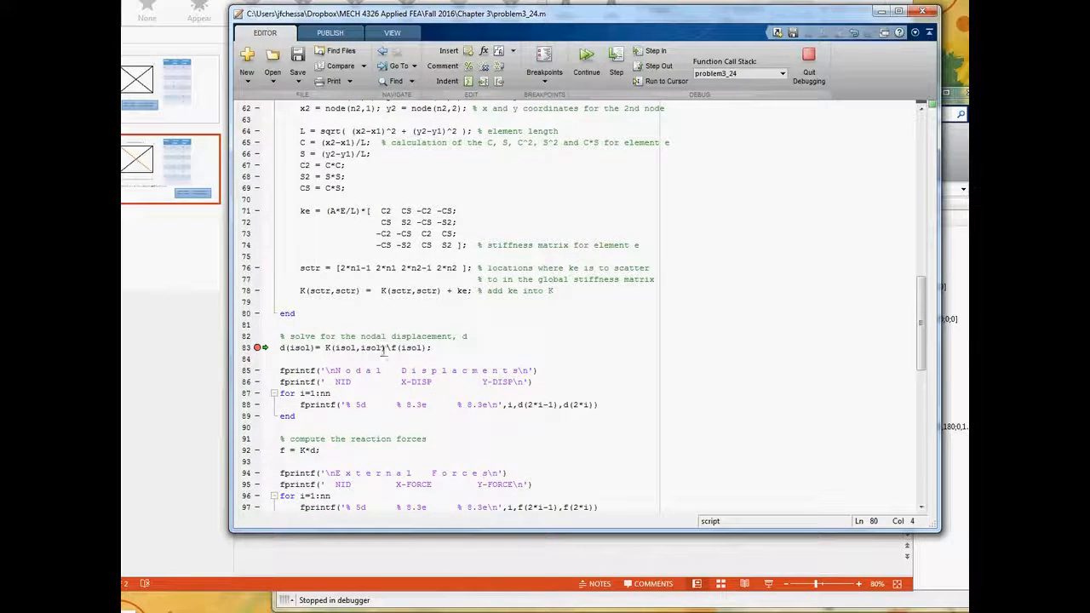
Step: Examine the displacement solve on line 83 together with the isol definition of the unconstrained dofs on line 46
mouse_move(382, 351)
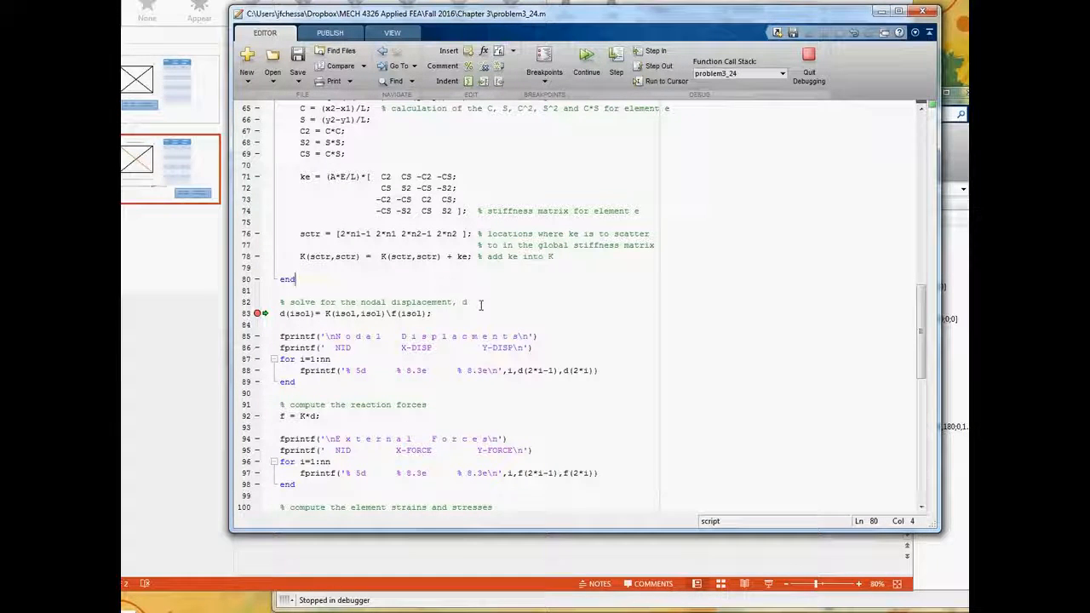
scroll(466, 307, up, 9)
scroll(452, 317, up, 1)
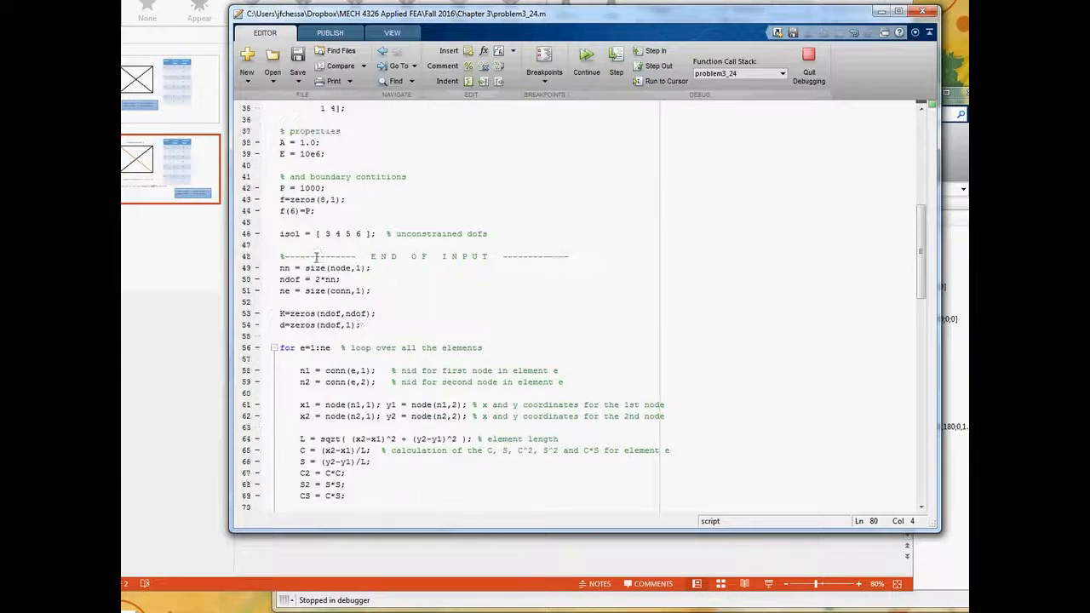
mouse_move(281, 235)
scroll(380, 234, down, 5)
scroll(378, 246, up, 4)
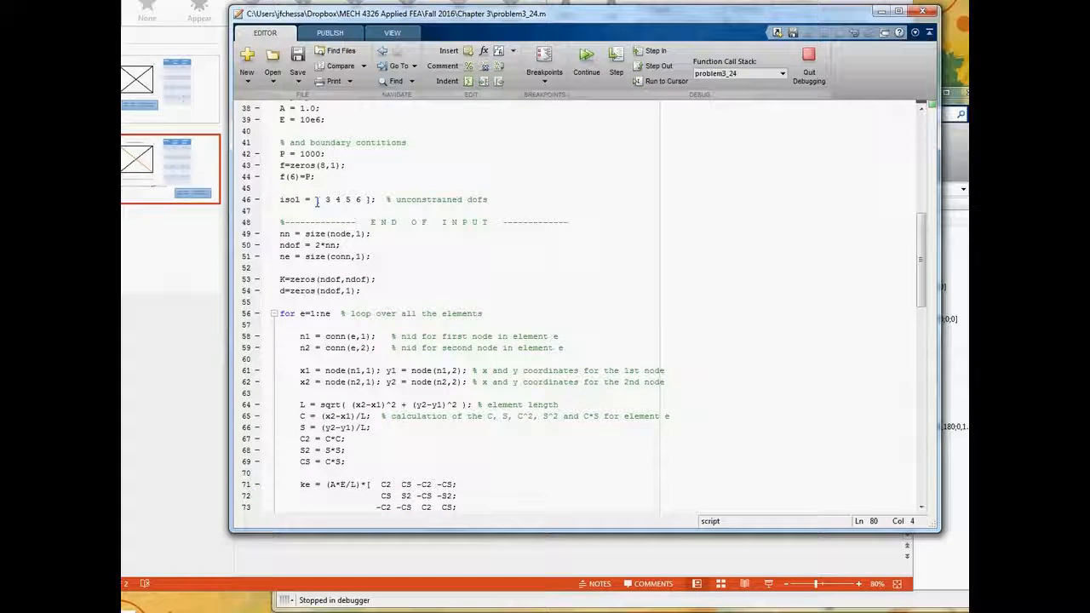
scroll(379, 249, down, 7)
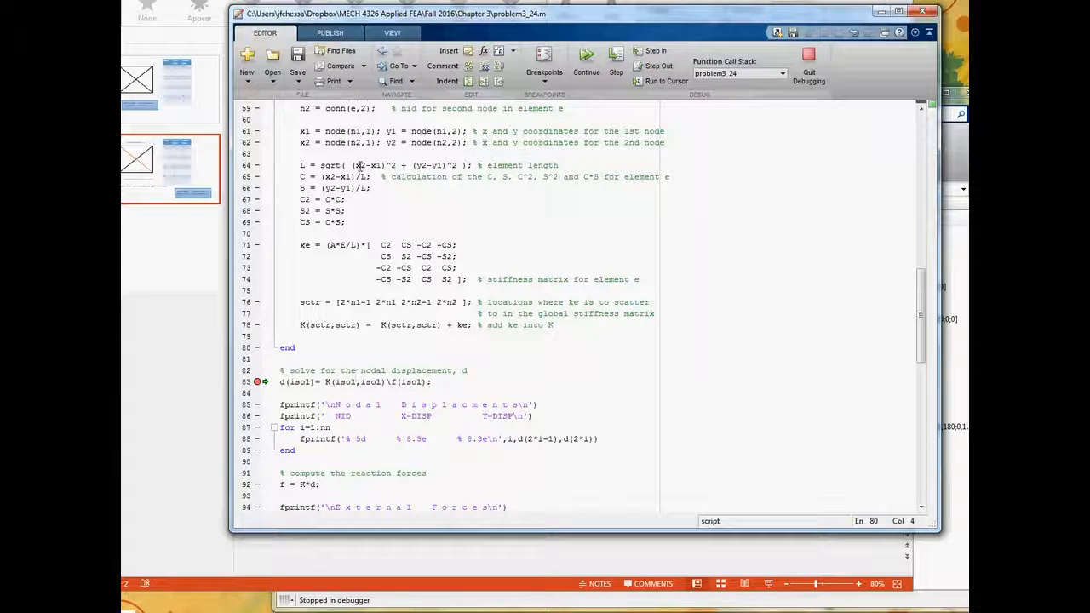
Step: Step over the displacement solve on line 83 and inspect the nodal displacement vector d
click(616, 56)
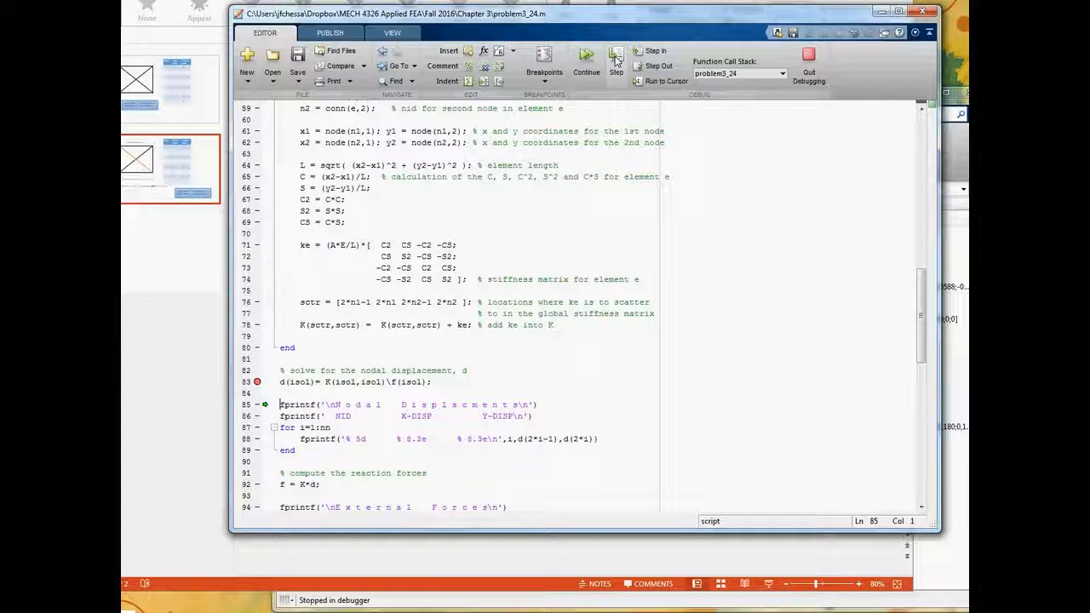
scroll(356, 256, down, 2)
mouse_move(282, 314)
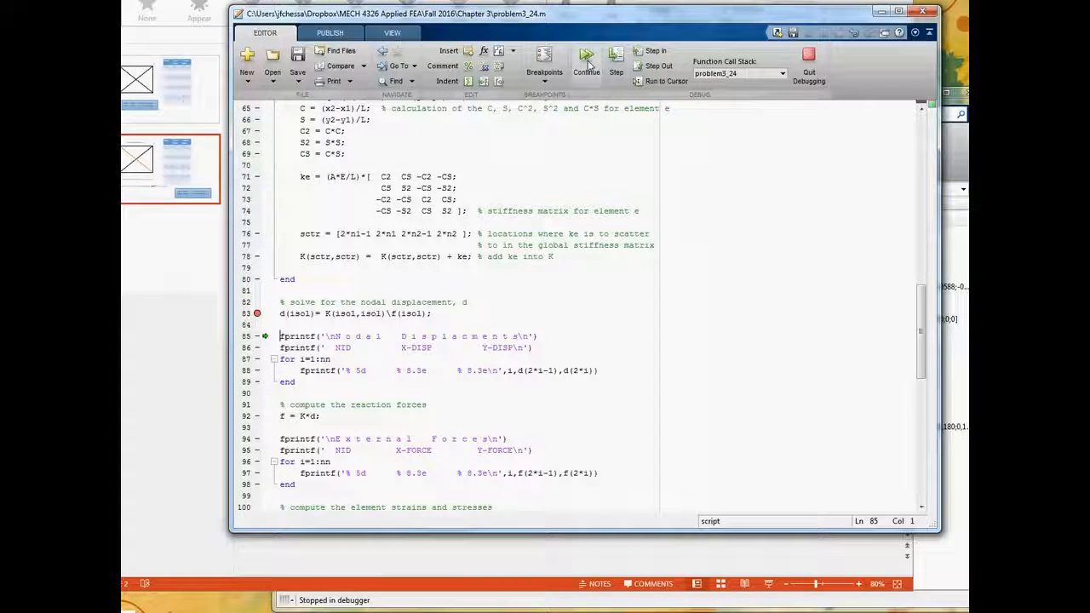
Step: Remove the breakpoint from line 83 and bring the displacement, reaction force and stress output code into view
click(258, 314)
scroll(261, 319, down, 2)
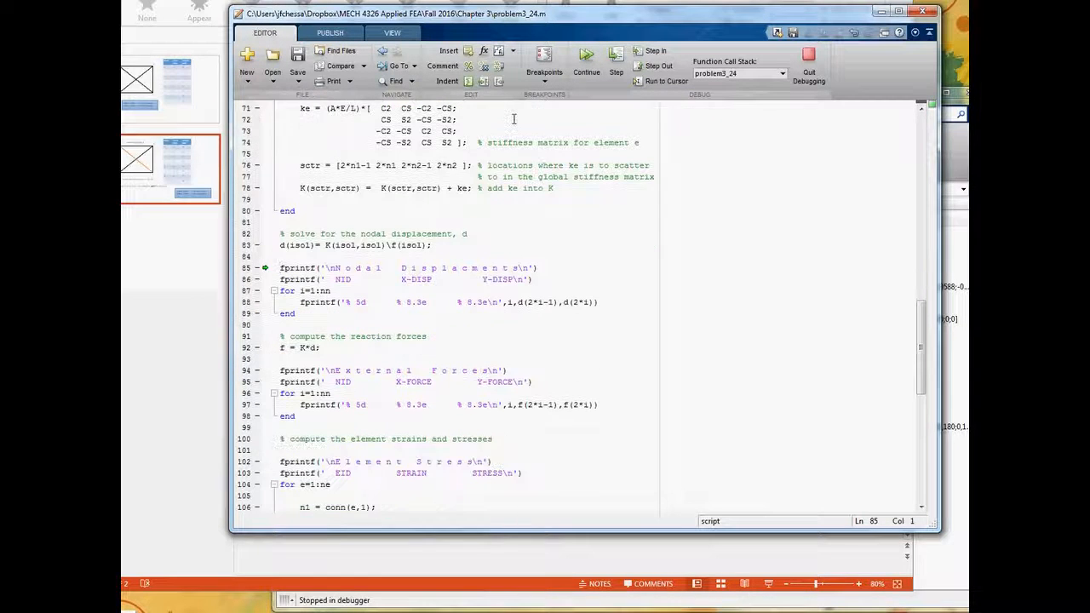
Step: Step through the nodal displacement printing code to the reaction force calculation on line 92 and inspect K there
click(616, 56)
click(616, 56)
click(617, 56)
click(616, 56)
click(619, 59)
click(618, 59)
click(619, 59)
click(618, 60)
click(618, 59)
click(618, 60)
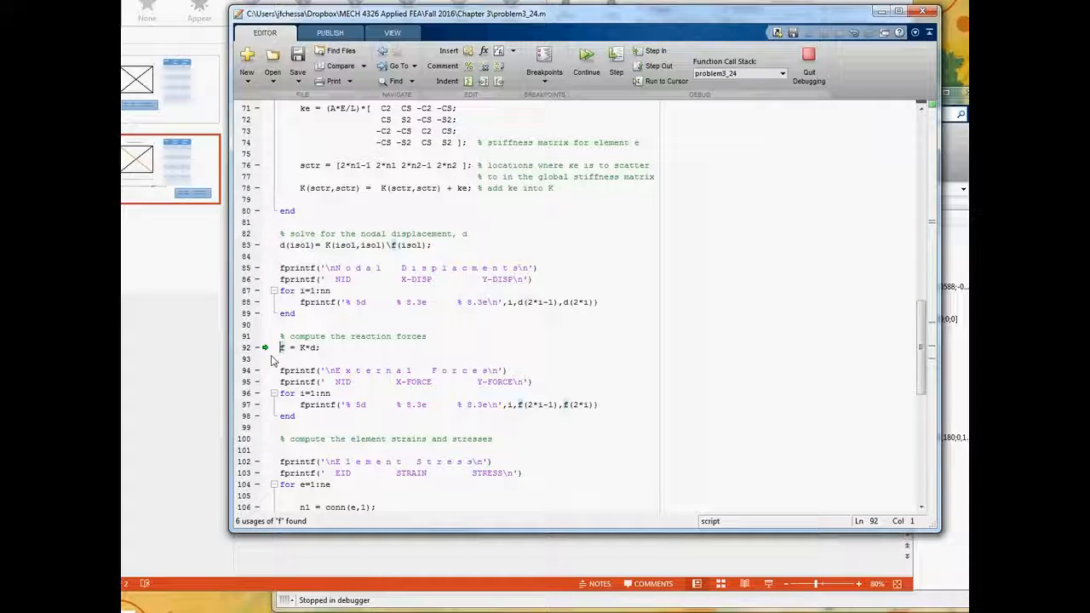
mouse_move(303, 347)
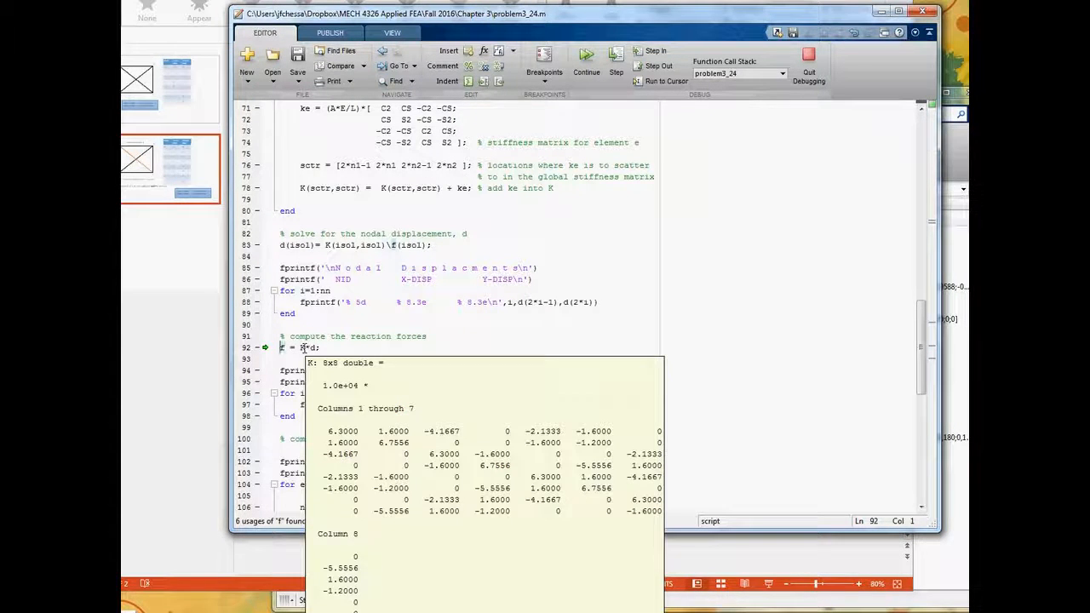
Step: Set a breakpoint on line 106 inside the element strain and stress loop and resume execution to it
scroll(304, 370, down, 2)
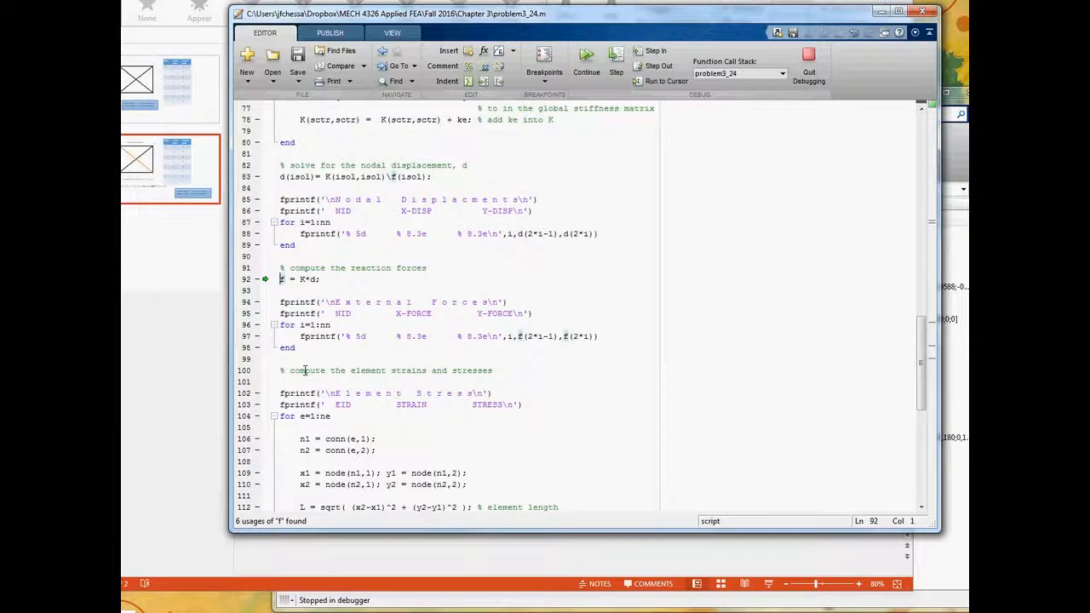
scroll(282, 430, down, 3)
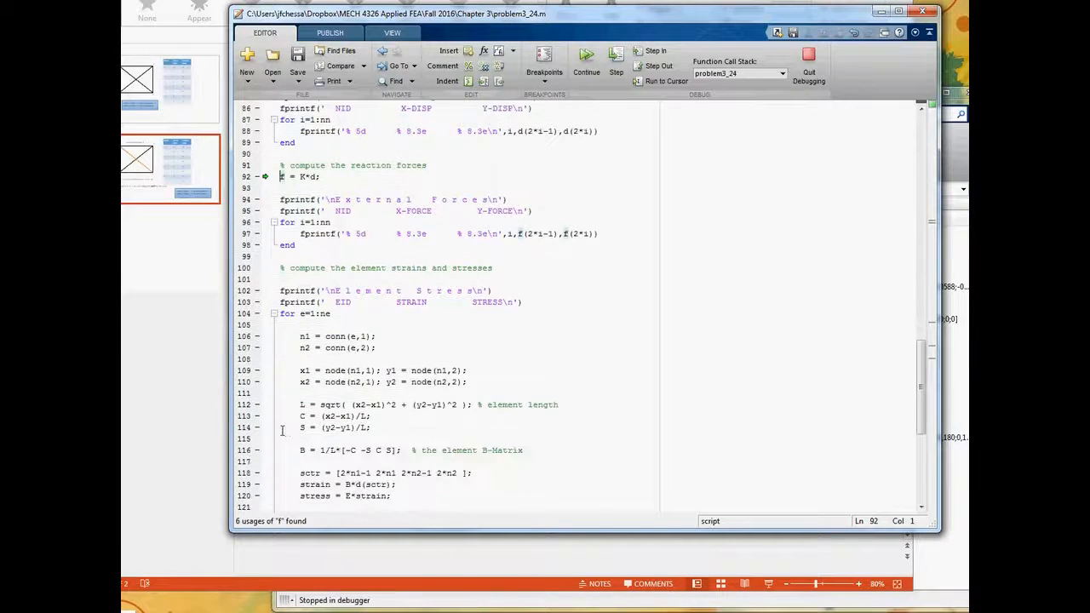
click(256, 336)
key(F5)
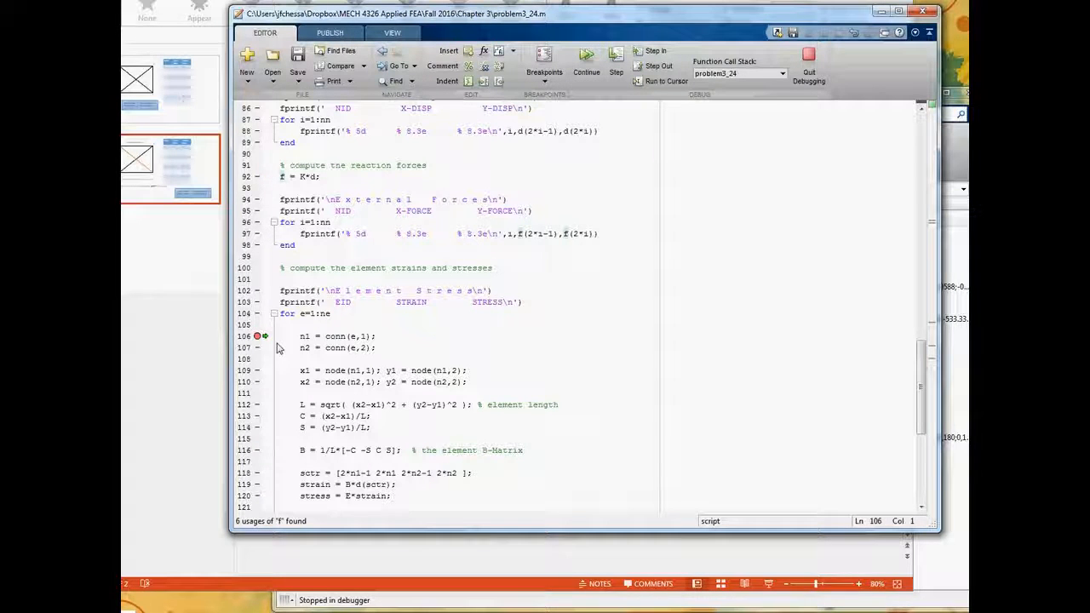
Step: Examine the stress loop code for the element nodes, coordinates, L, C, S and the B-matrix on lines 106 to 116
scroll(405, 285, down, 2)
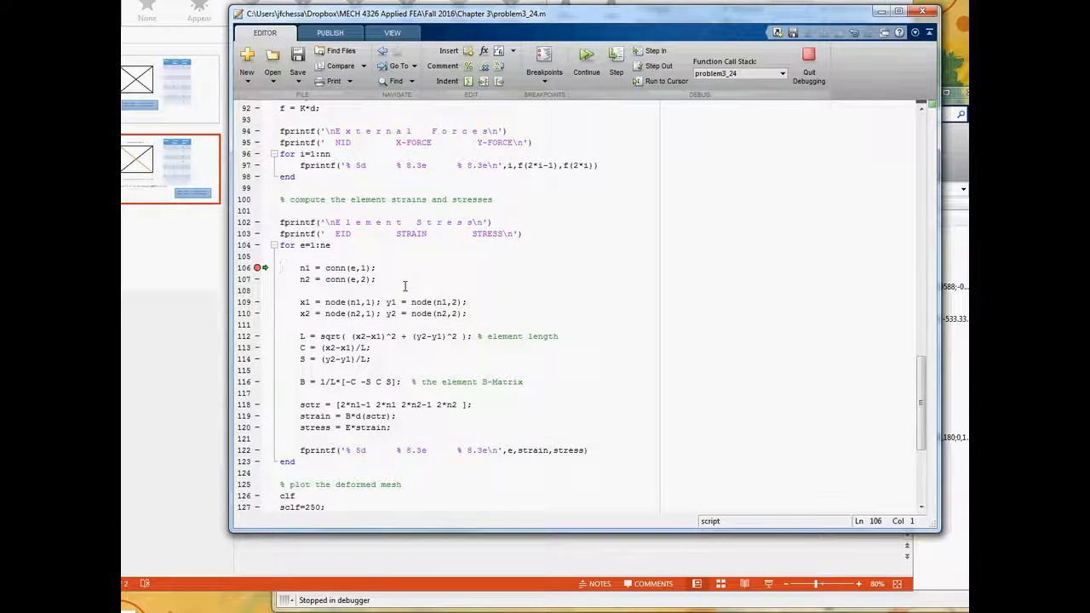
scroll(405, 285, down, 1)
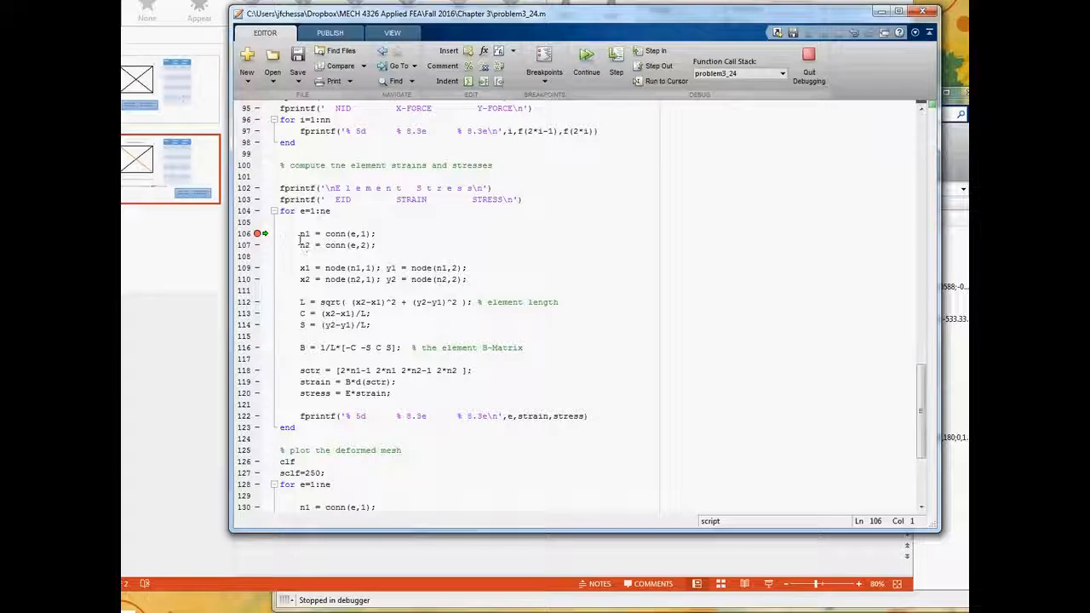
drag(305, 235, 528, 324)
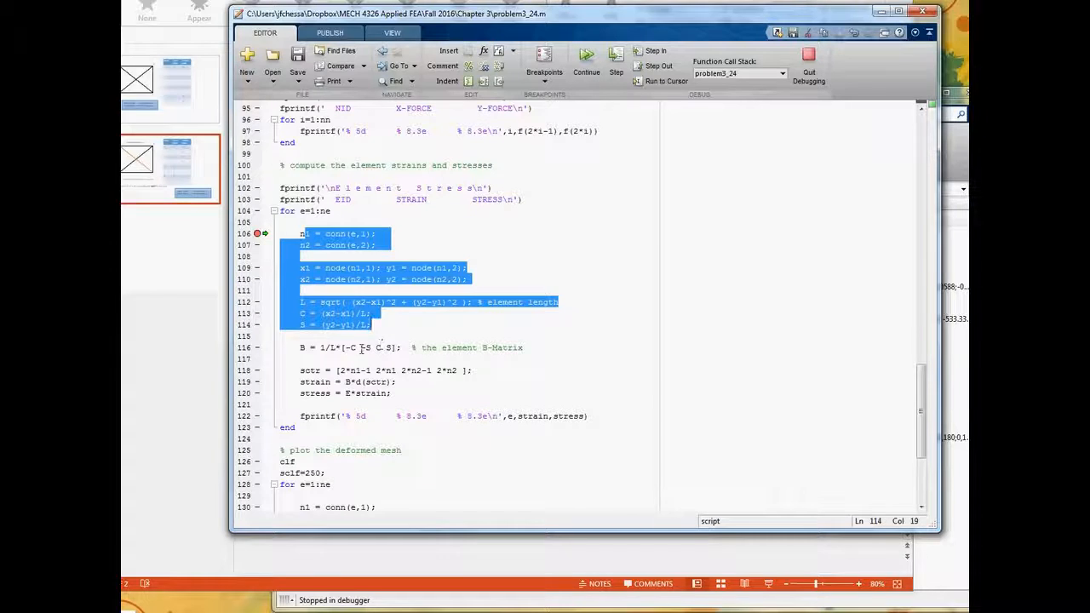
drag(299, 349, 529, 347)
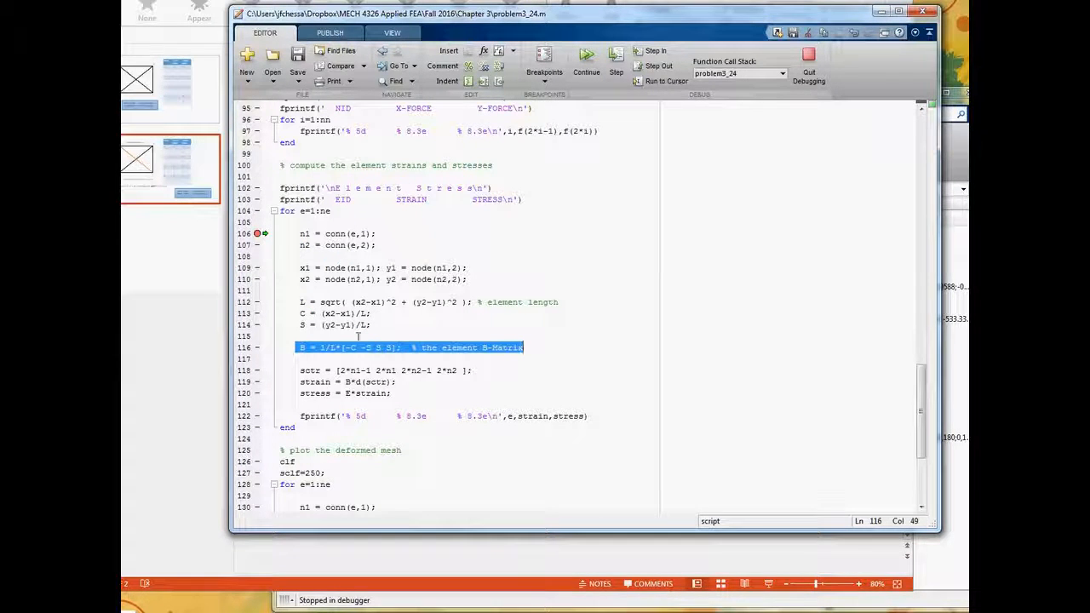
click(301, 233)
drag(301, 233, 401, 349)
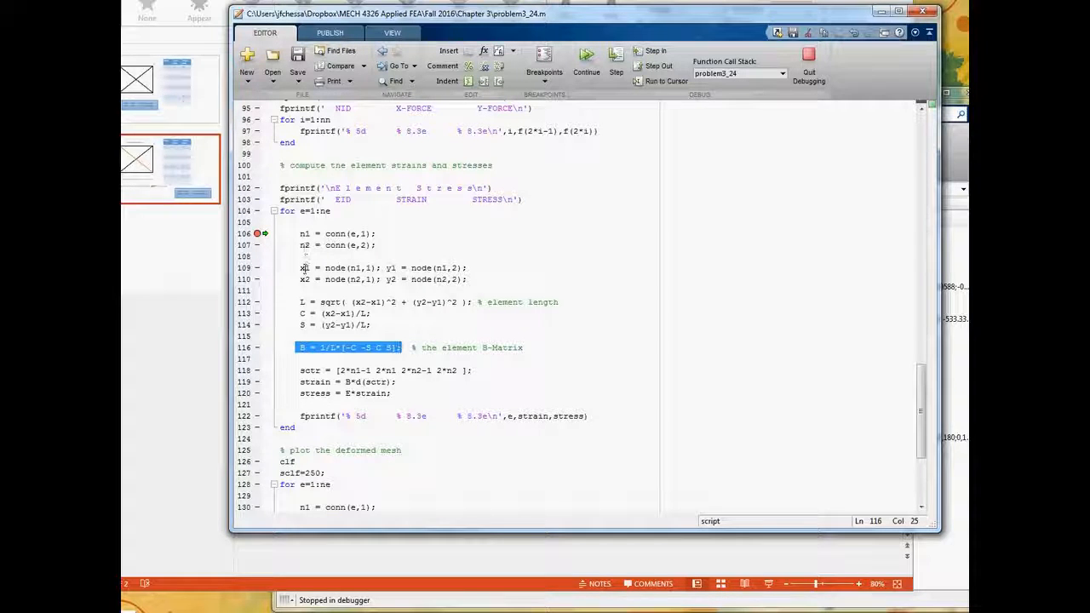
drag(300, 267, 479, 279)
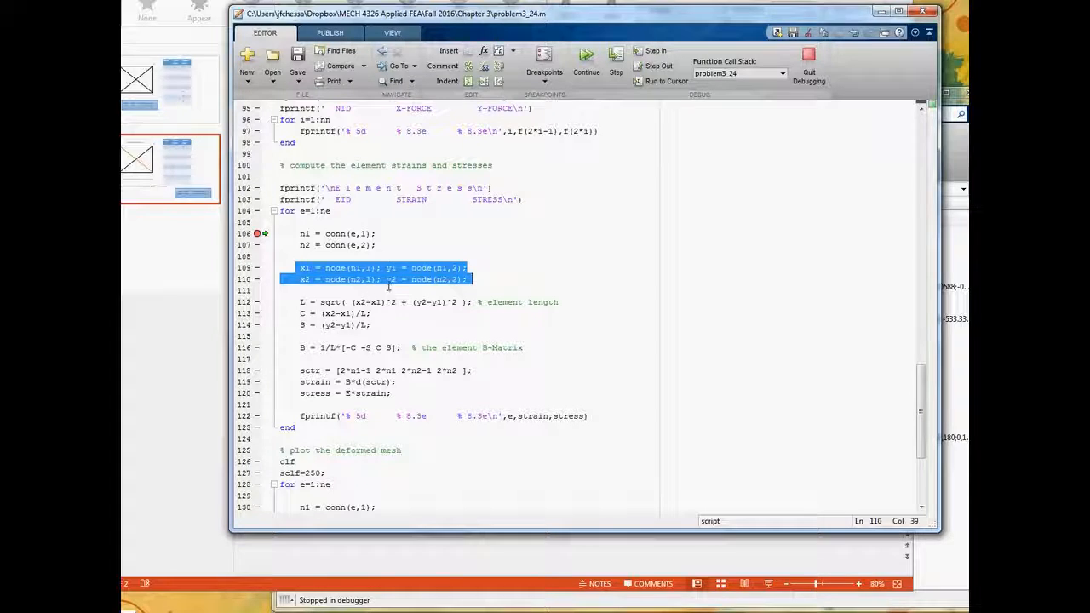
drag(298, 302, 372, 326)
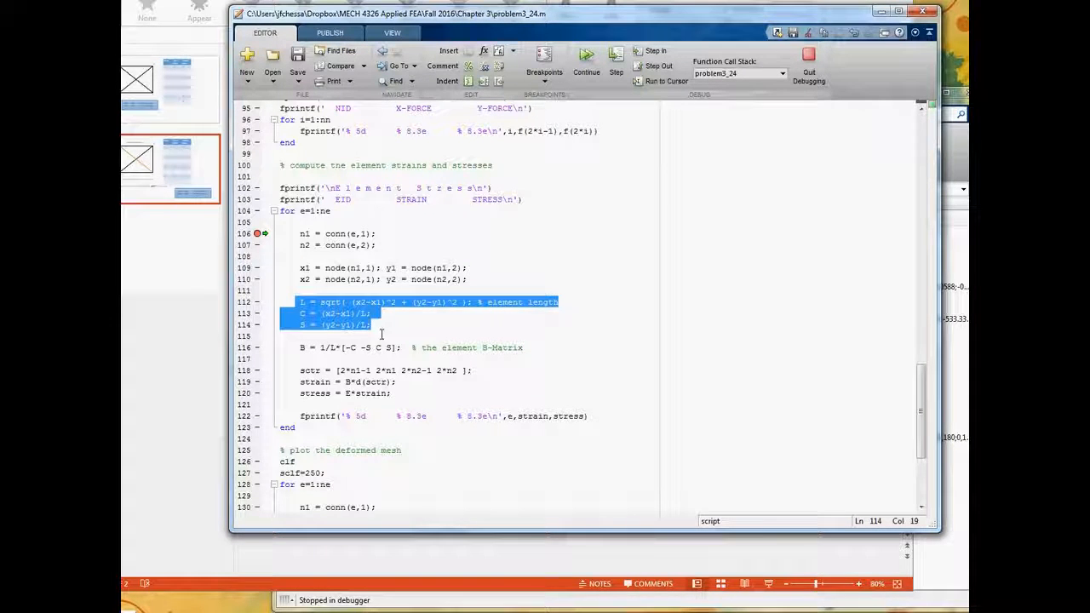
scroll(377, 329, down, 1)
drag(297, 313, 403, 314)
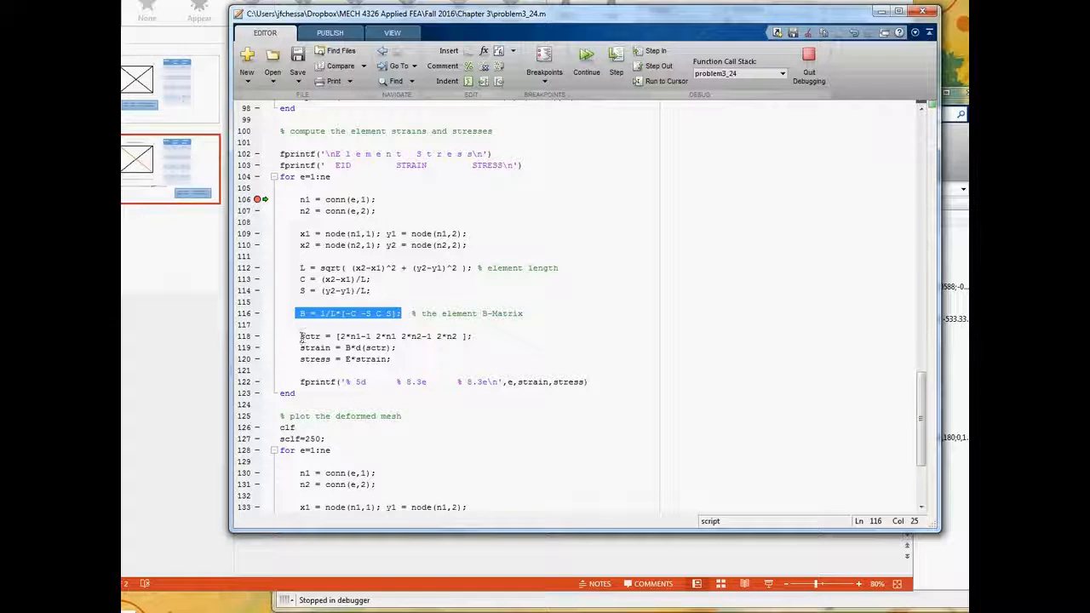
Step: Examine the sctr definition on line 118 and its use in the strain calculation B*d(sctr) on line 119
drag(300, 337, 473, 334)
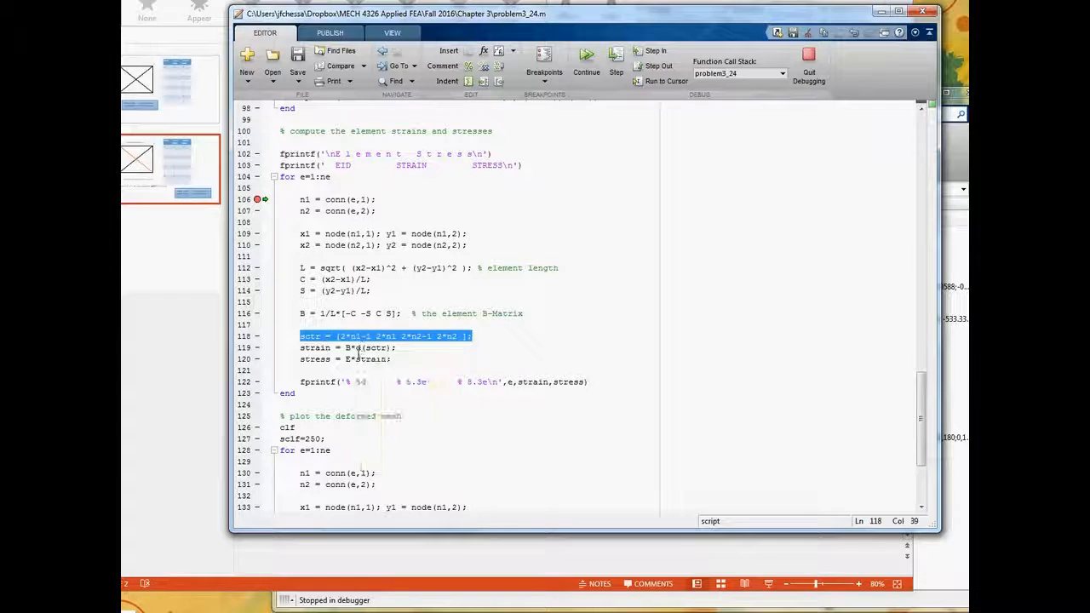
mouse_move(358, 349)
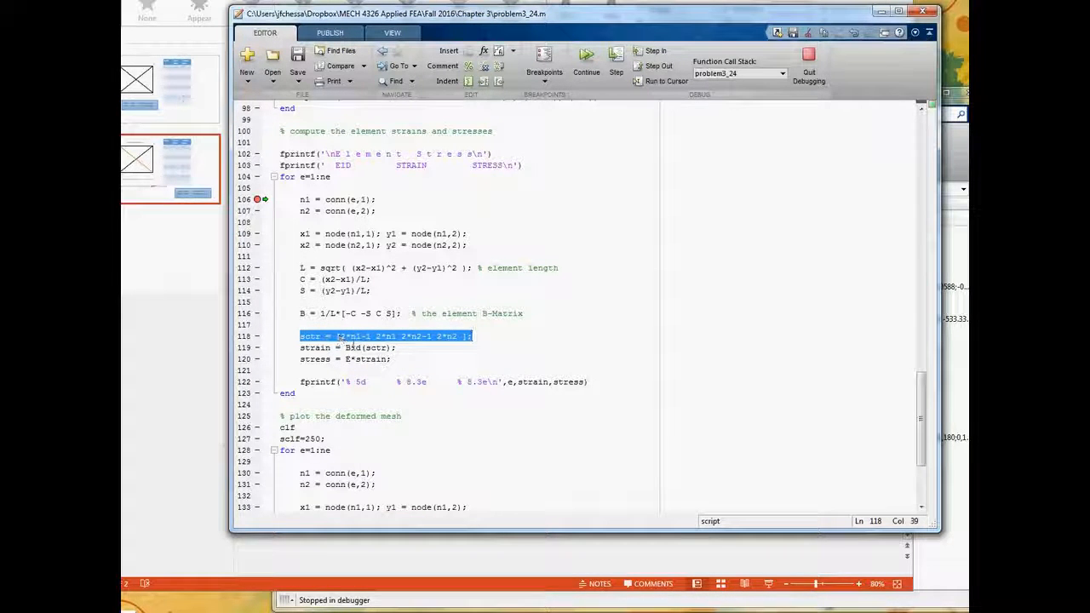
drag(350, 347, 395, 345)
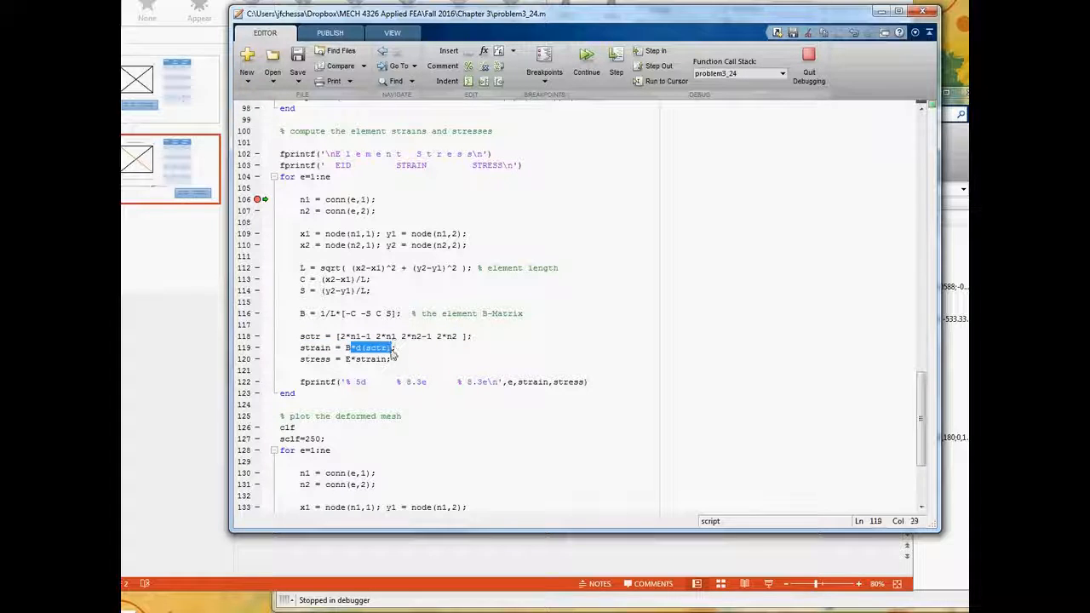
drag(330, 336, 391, 348)
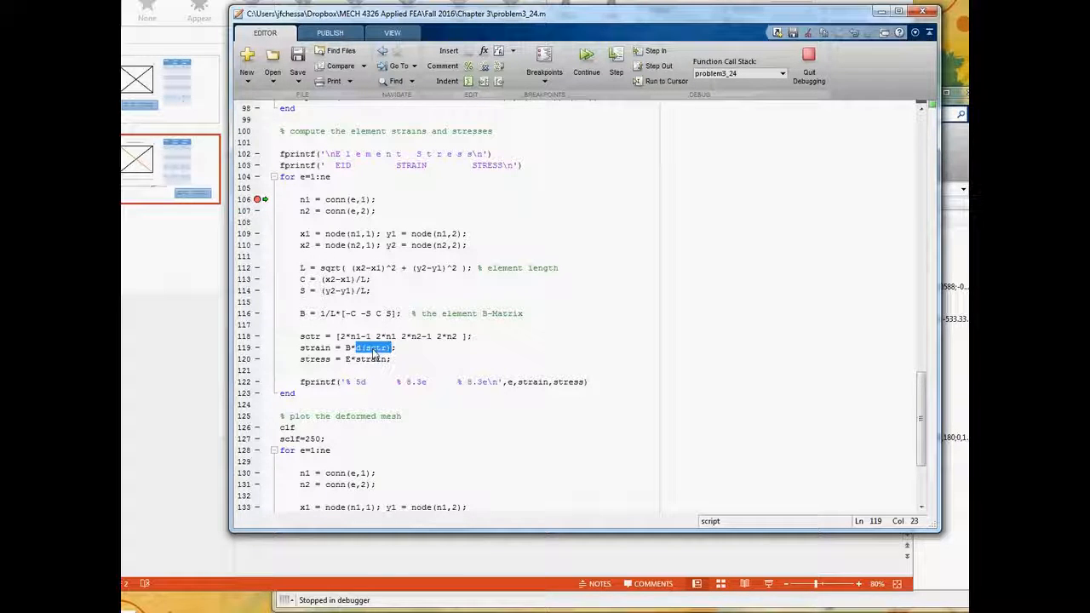
Step: Resume to the stress loop's pass for element 3, step through to line 118, and resume to the line 106 breakpoint
click(586, 56)
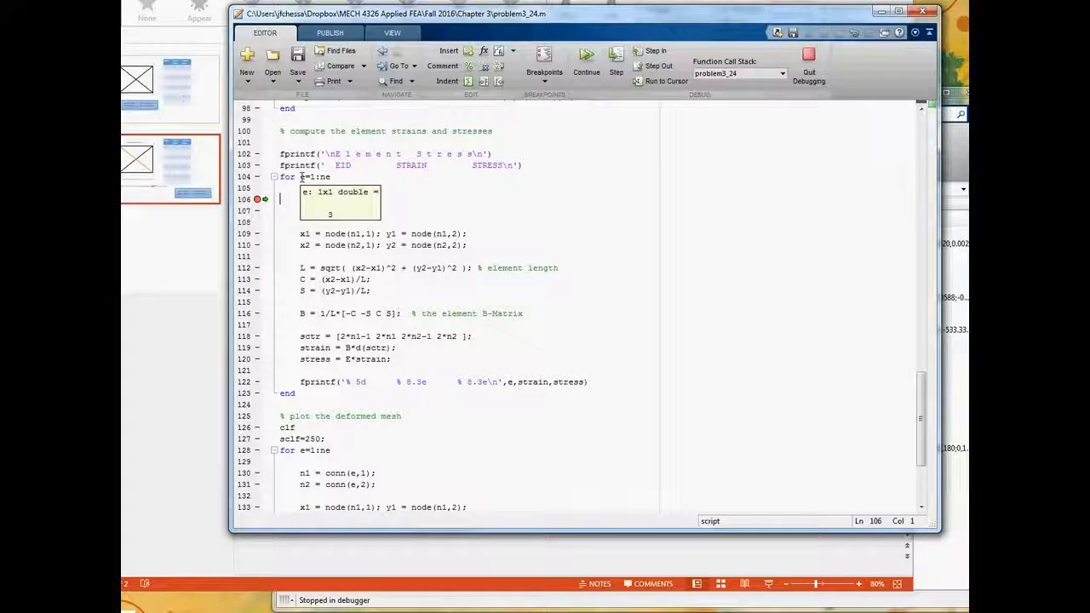
click(616, 55)
click(616, 55)
click(616, 55)
click(616, 56)
click(615, 55)
click(616, 56)
click(616, 56)
click(615, 55)
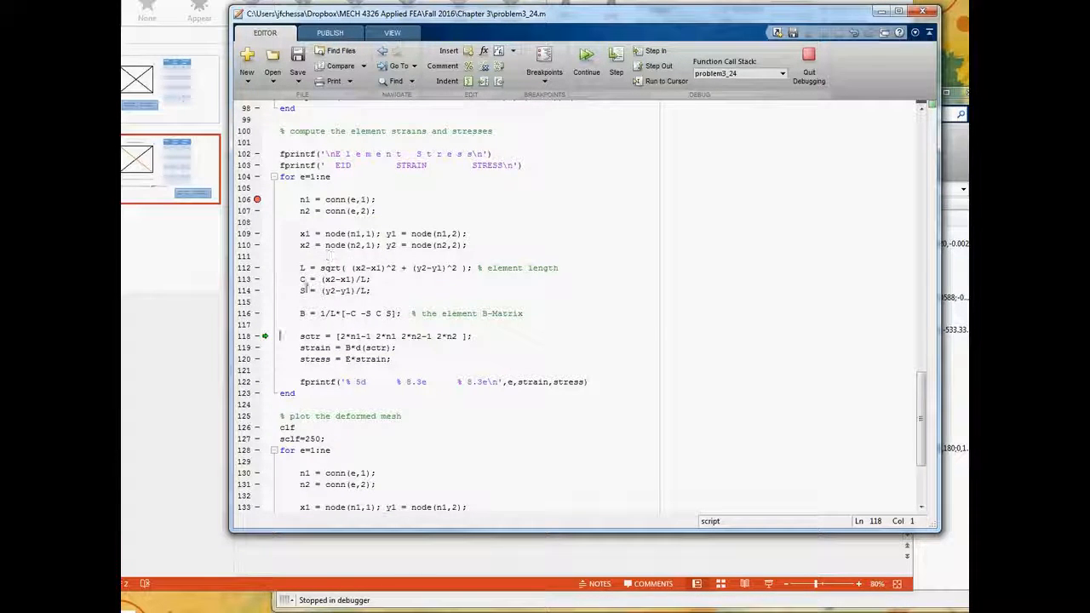
click(585, 59)
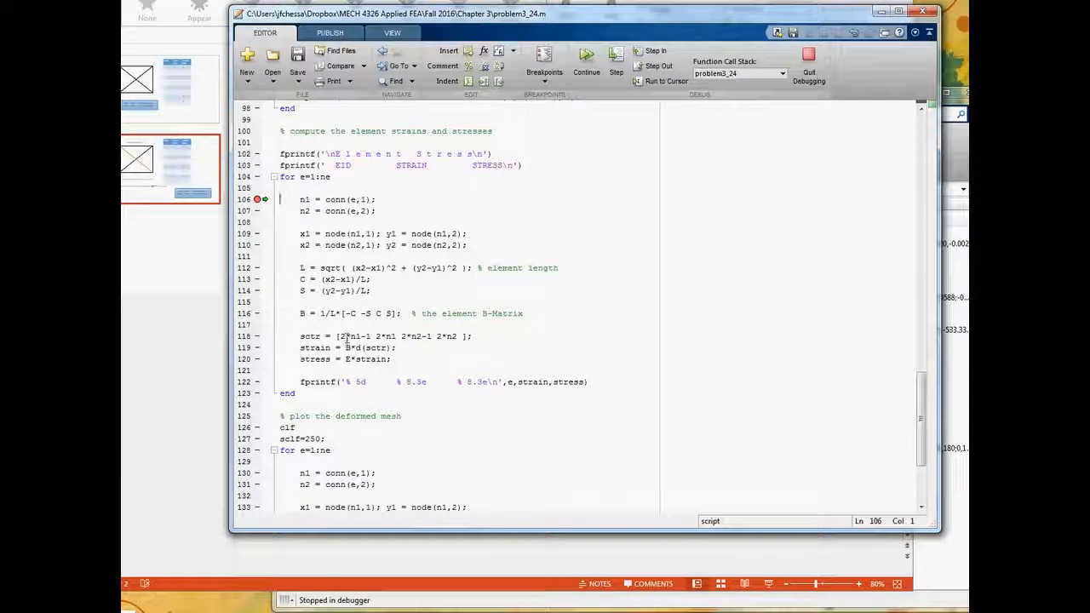
Step: Switch to PowerPoint to review the Element 3 slide with the global DOF table and sctr, and return to the MATLAB editor
click(173, 357)
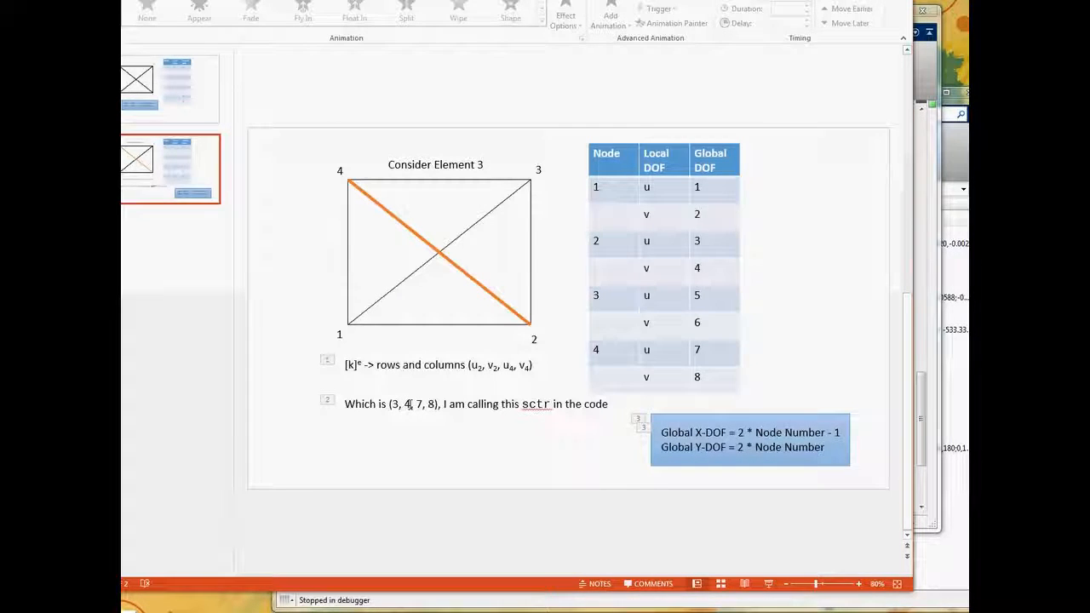
click(924, 78)
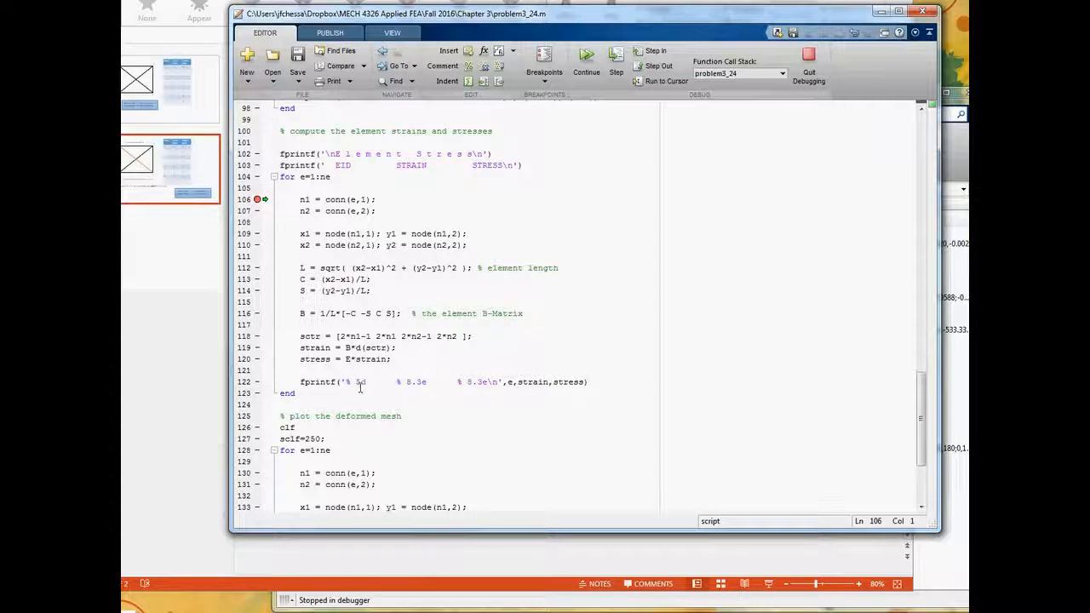
Step: Replace the line 106 breakpoint with one on line 126 and review the deformed mesh plotting code with its scale factor sclf
scroll(373, 405, down, 1)
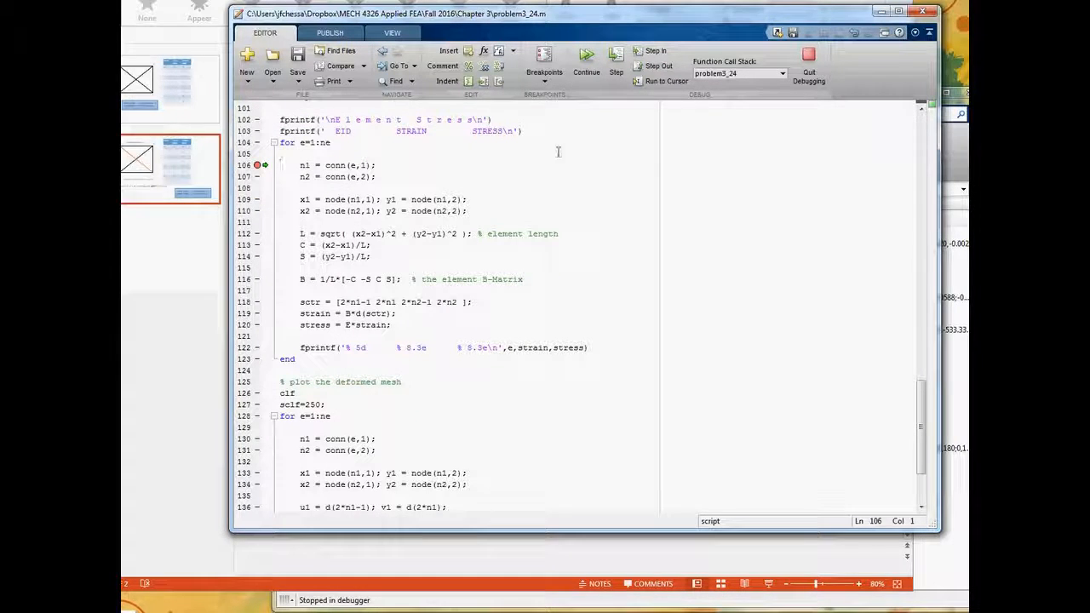
click(257, 164)
click(257, 393)
scroll(291, 396, down, 4)
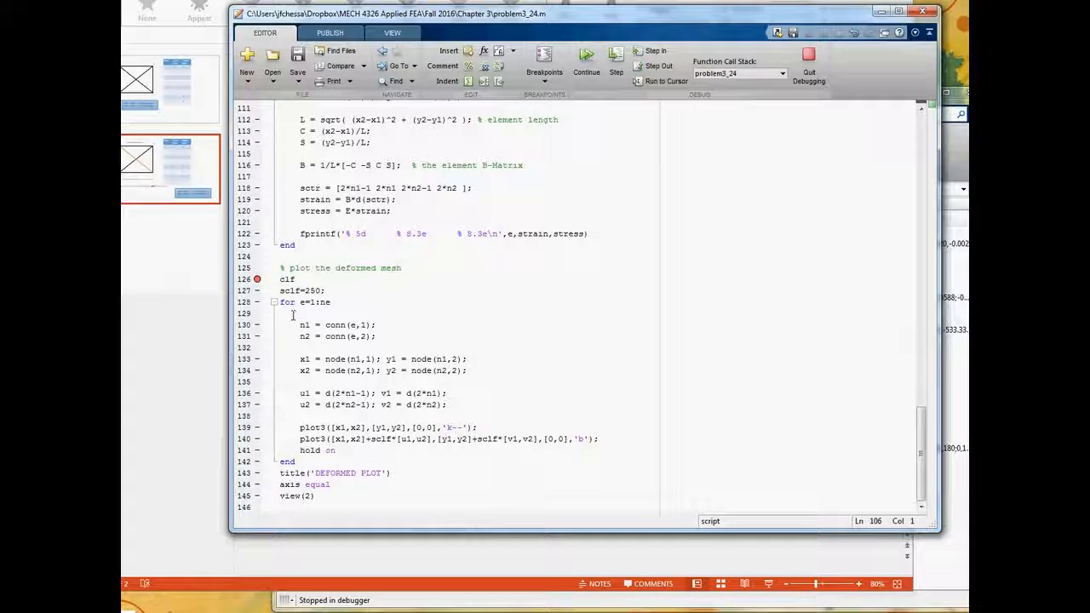
drag(284, 290, 332, 291)
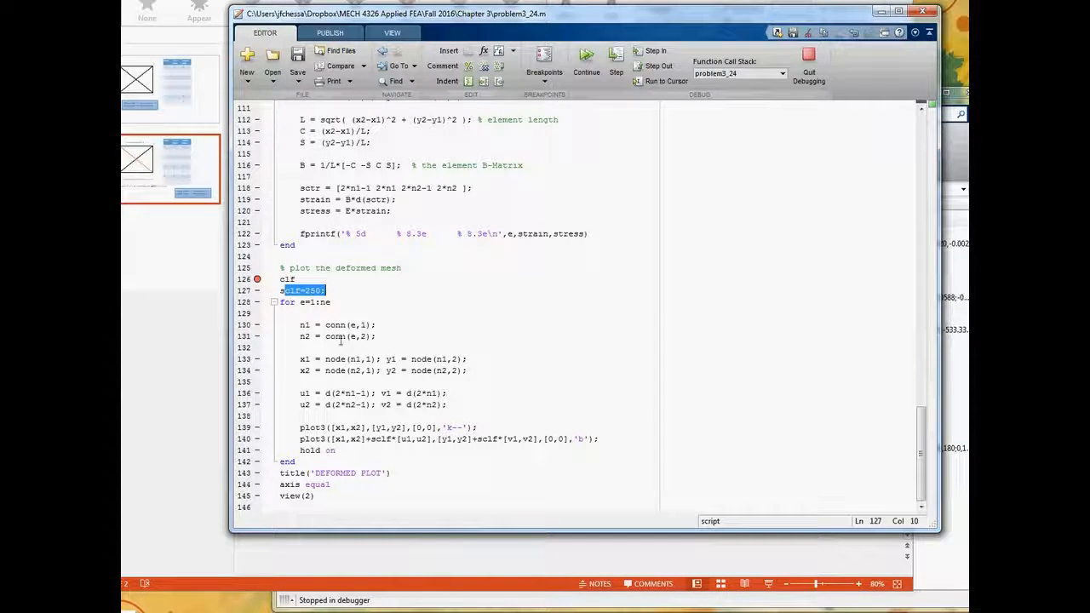
Step: Resume execution to the line 126 breakpoint and on to the script's end to generate the deformed mesh plot
click(587, 60)
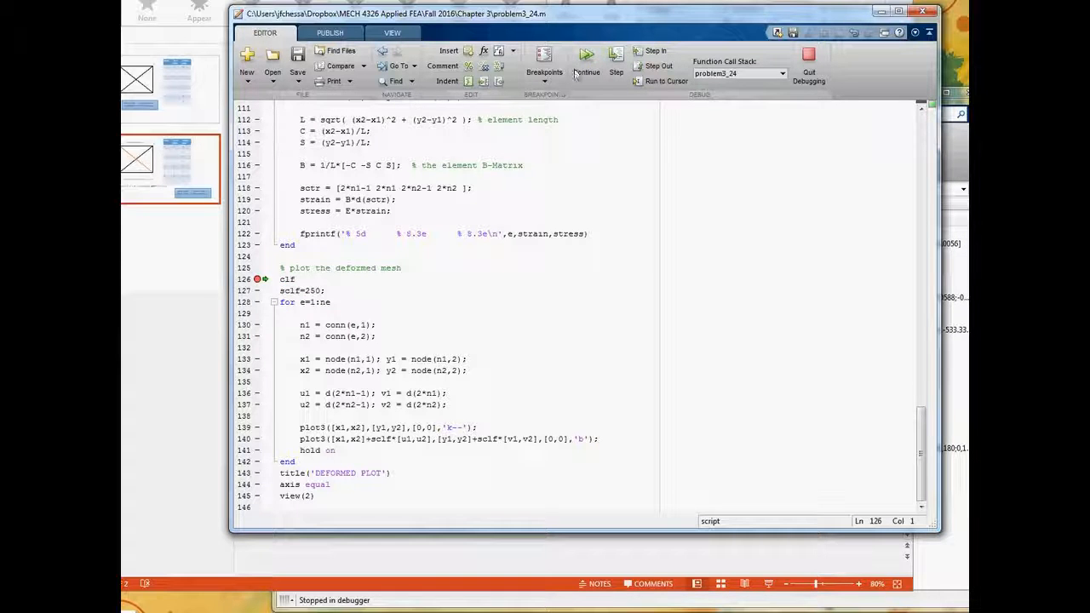
click(587, 60)
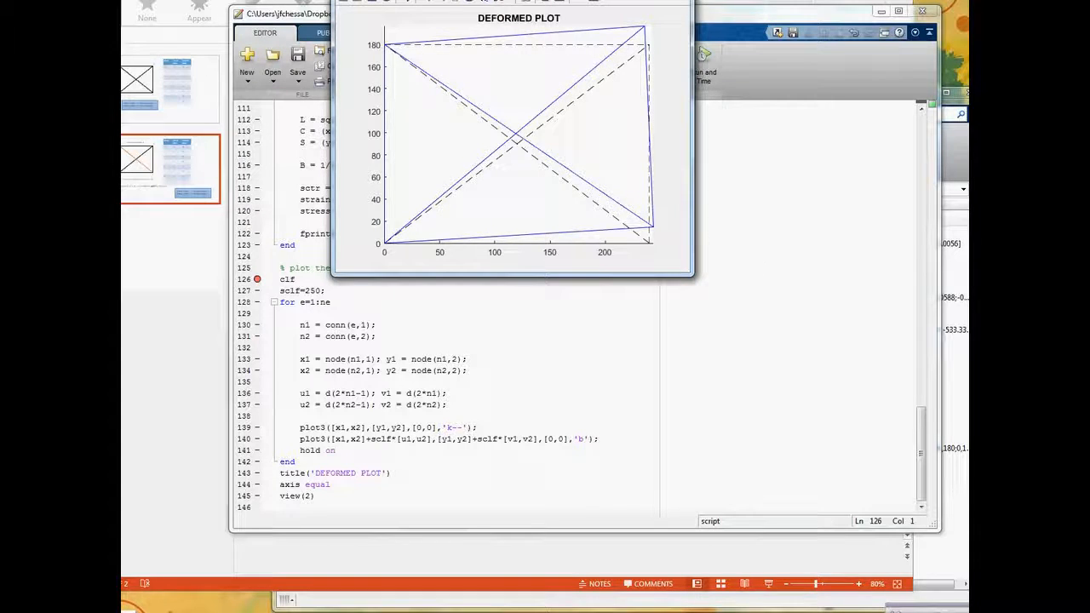
Step: Review the stiffness assembly loop in the editor, covering the element nodes, coordinates and the sctr scatter locations on line 76
click(526, 325)
scroll(525, 326, up, 20)
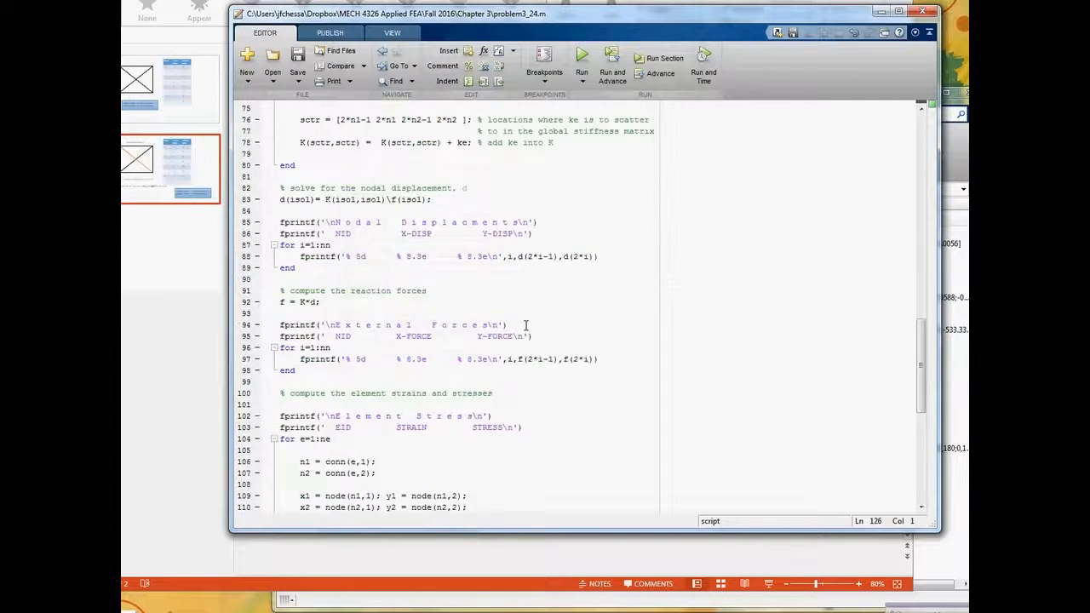
drag(295, 187, 553, 416)
click(325, 188)
drag(298, 189, 386, 200)
drag(297, 222, 468, 232)
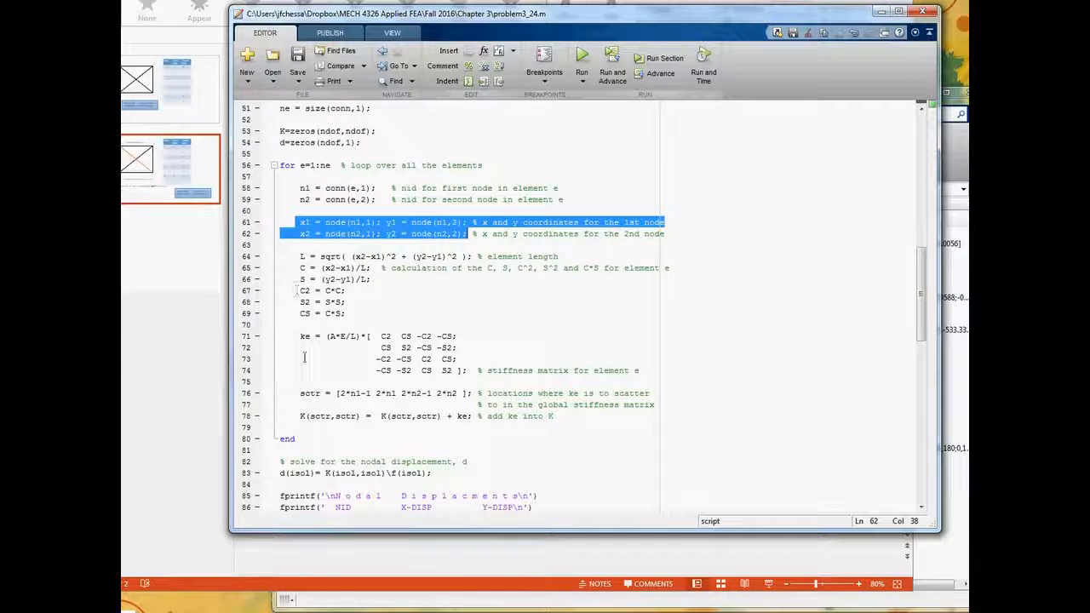
drag(301, 394, 658, 407)
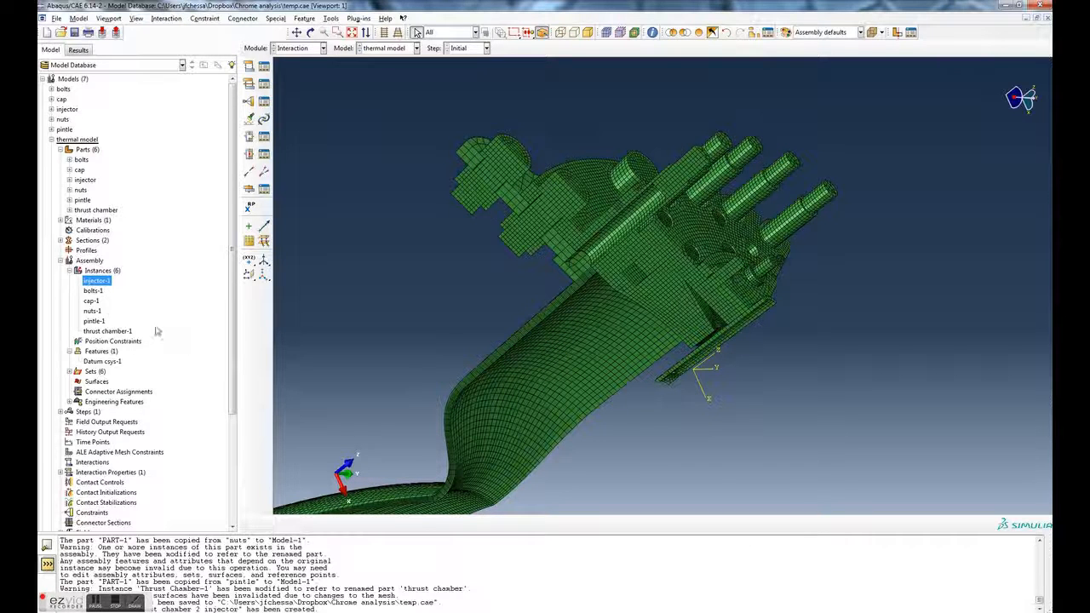
Step: In Abaqus/CAE, highlight the thrust chamber-1 and injector-1 instances and examine the thermal model and its assembly in the model tree
click(106, 331)
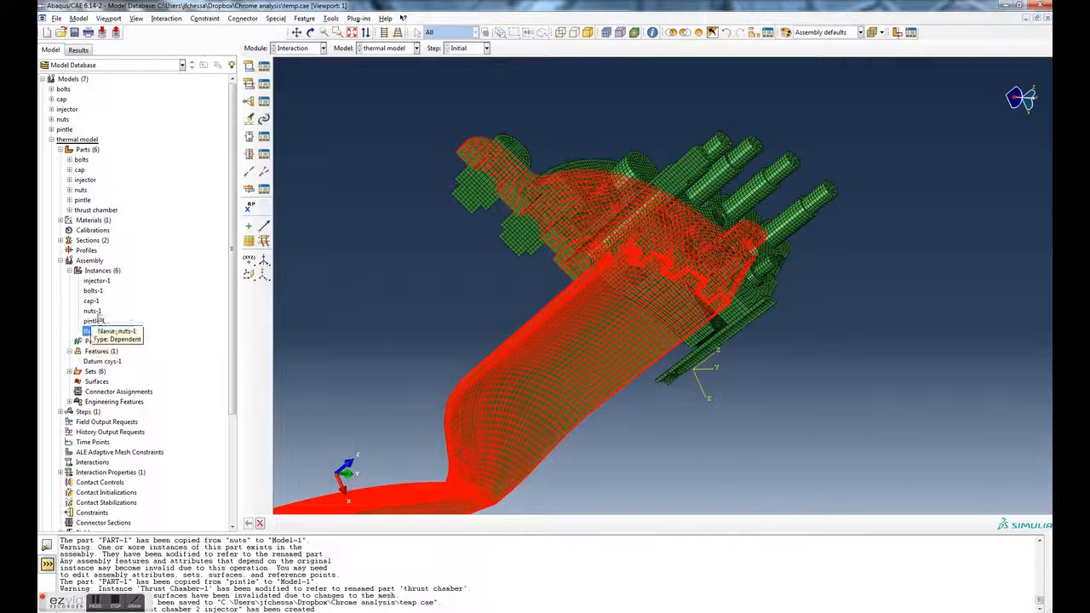
click(100, 284)
click(102, 284)
click(103, 284)
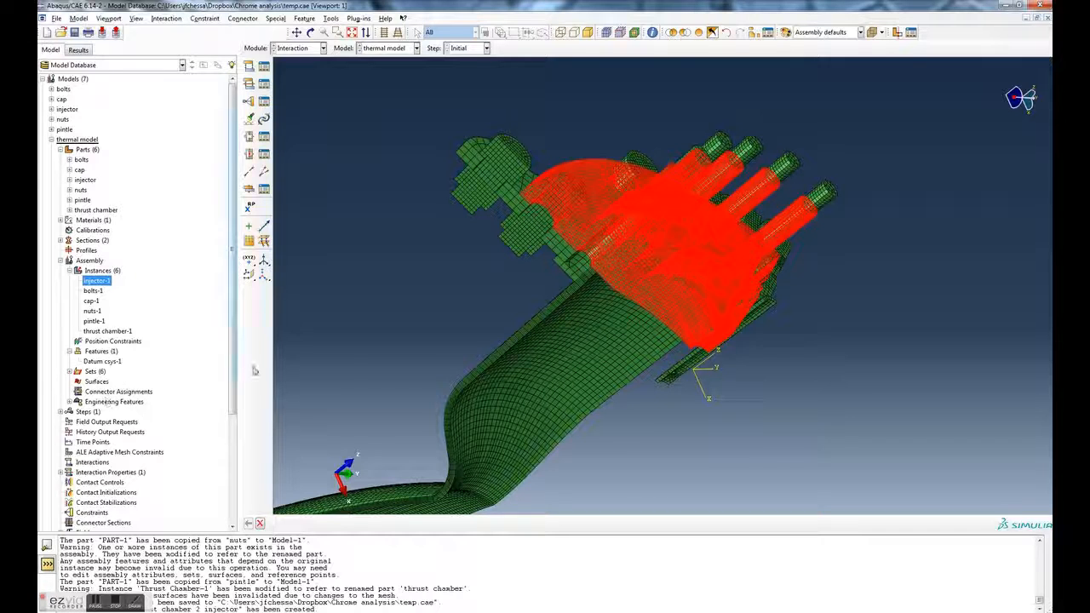
click(356, 365)
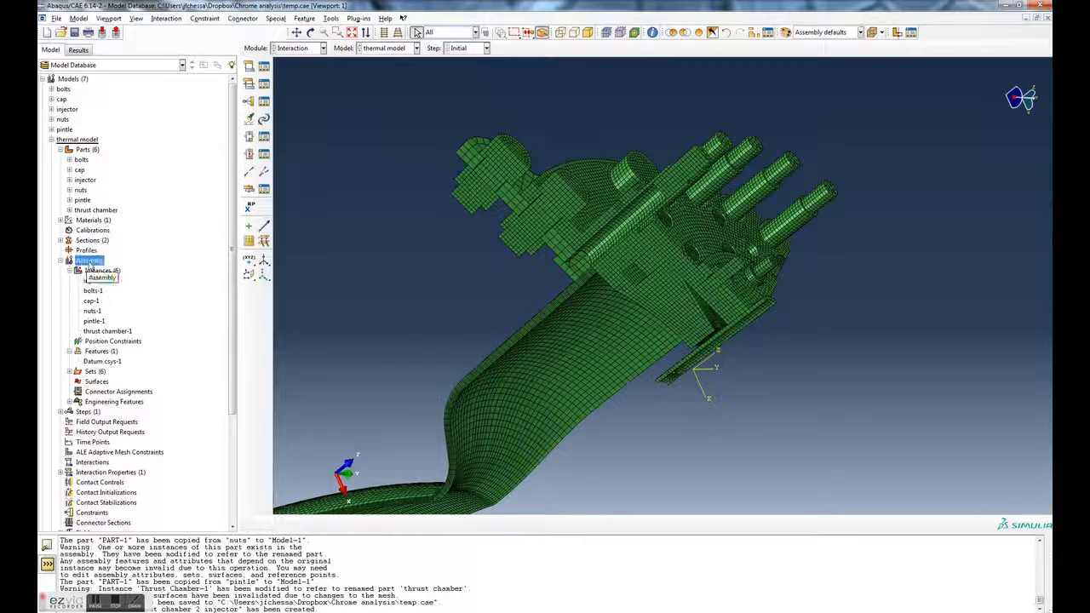
click(85, 140)
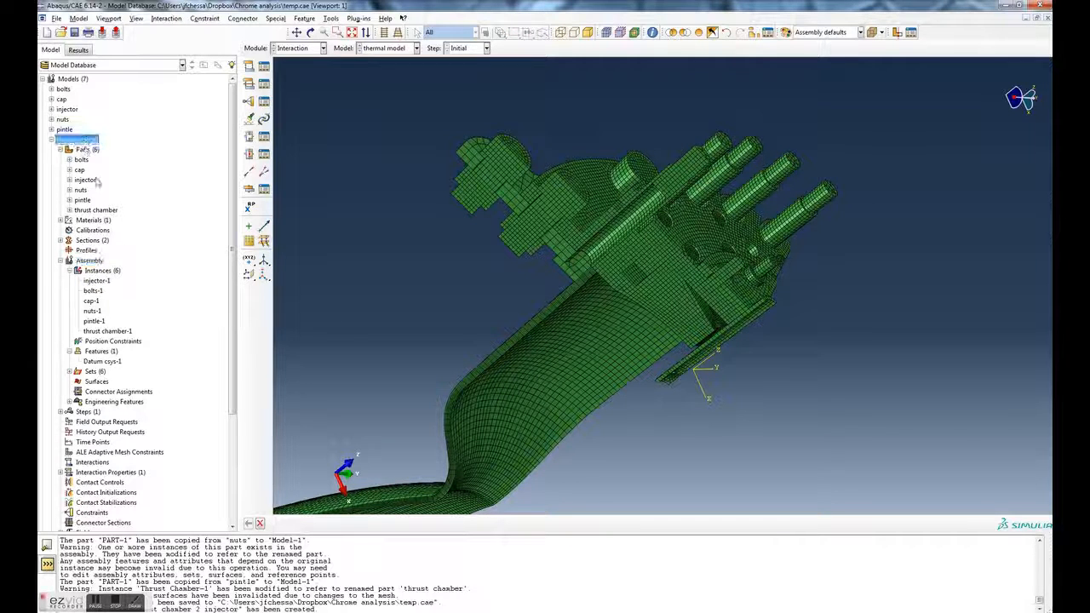
click(90, 261)
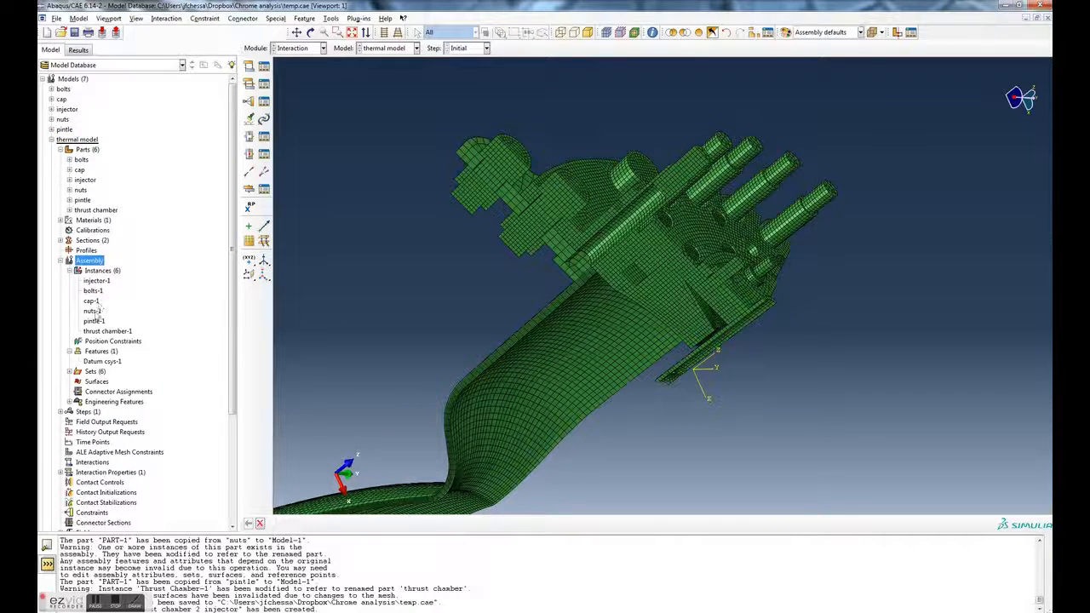
Step: Display the bolts model in the viewport and return to the thermal model, leaving both models' attributes unchanged
click(64, 90)
double_click(63, 91)
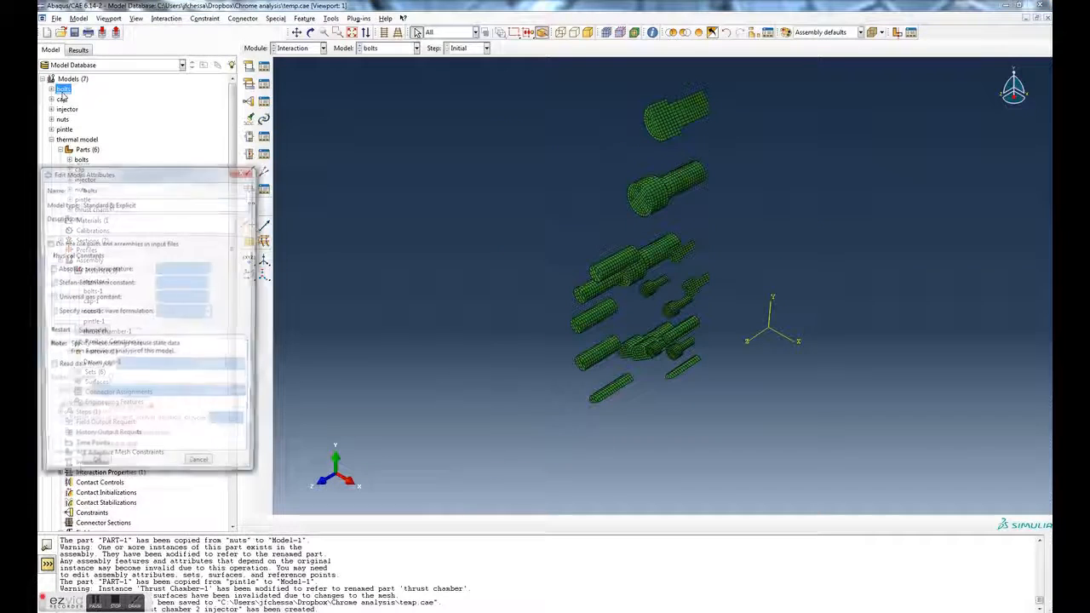
click(243, 172)
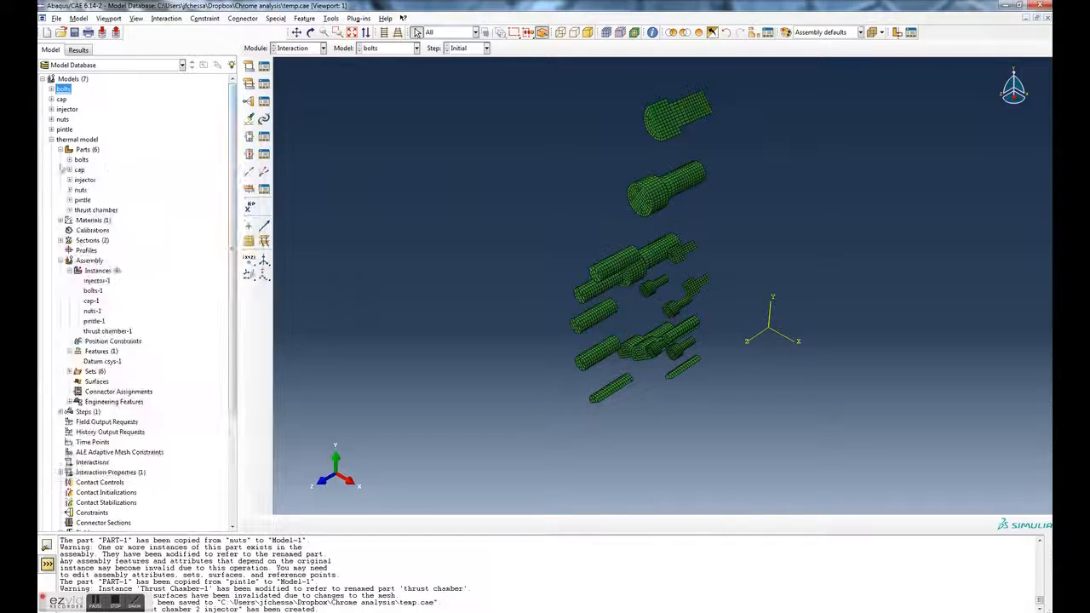
click(84, 141)
double_click(84, 141)
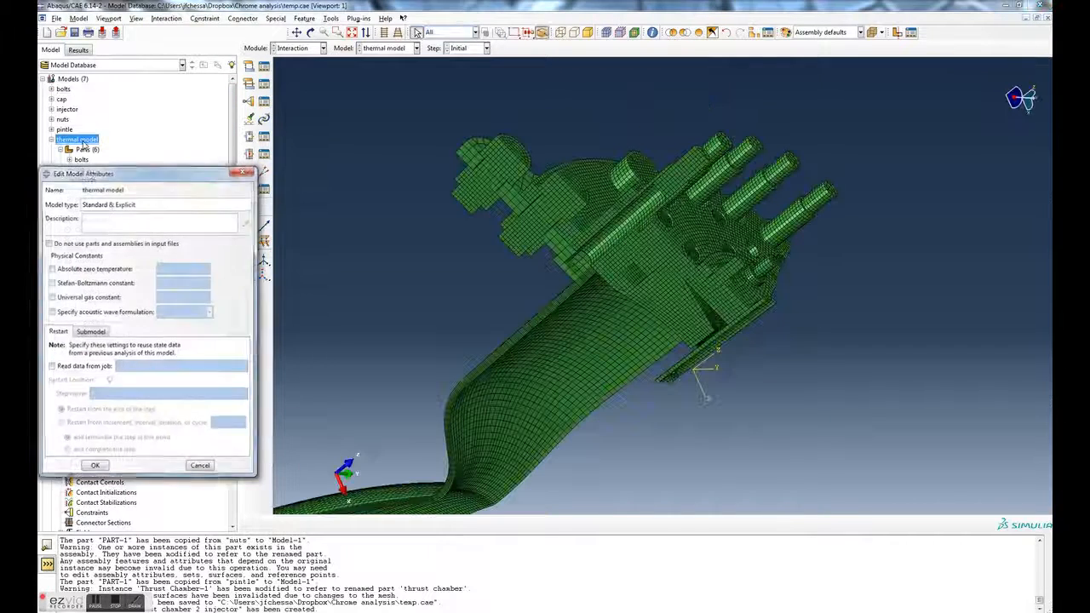
click(243, 172)
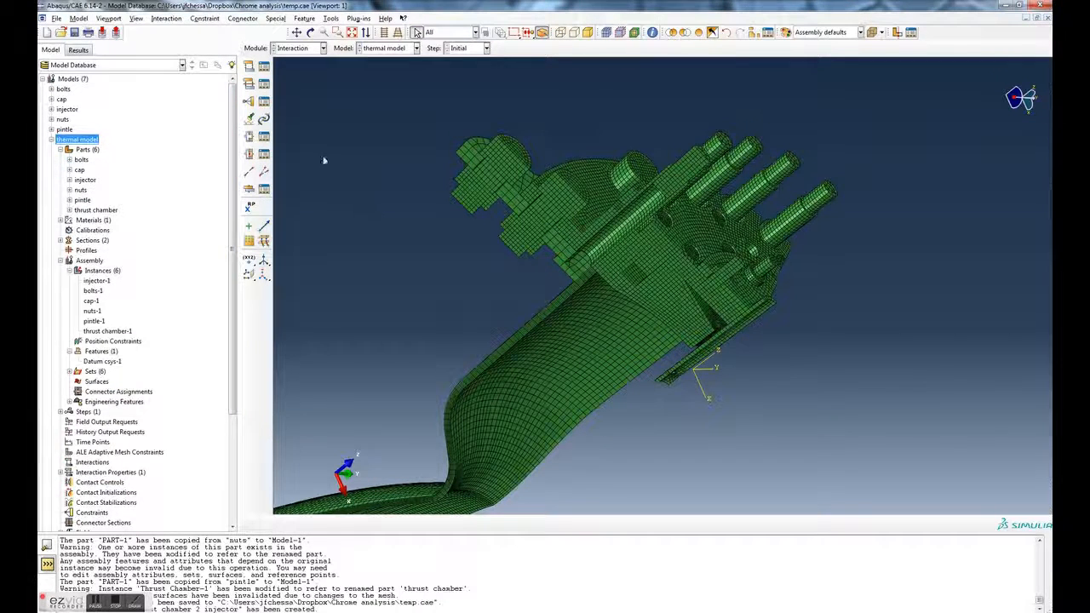
Step: Examine the available modules, view the pintle in the Part module and return to the Interaction module
click(298, 48)
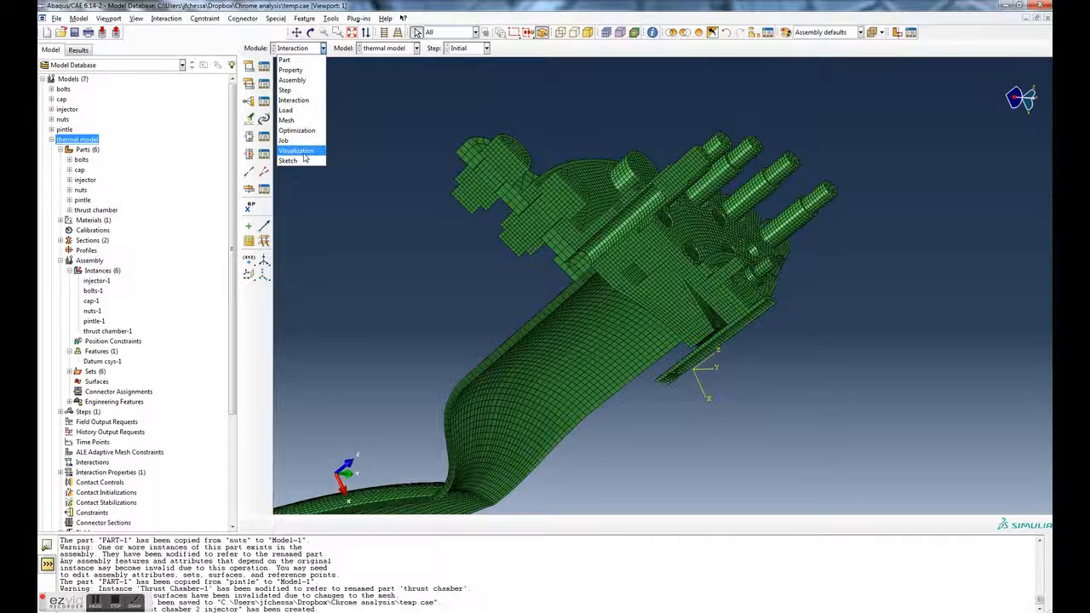
click(299, 106)
click(303, 49)
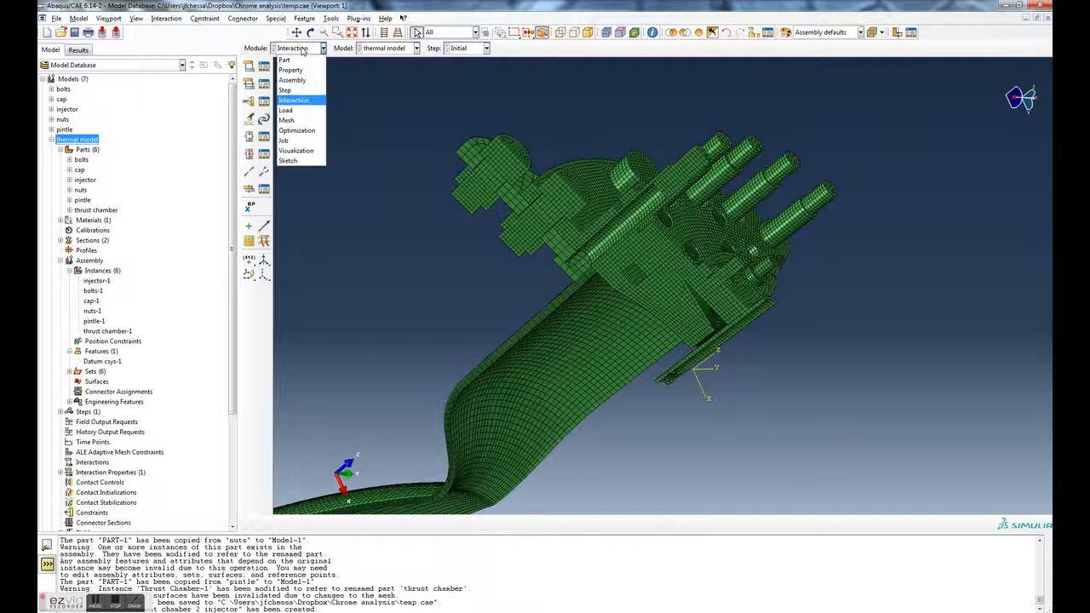
click(295, 100)
click(297, 49)
click(294, 63)
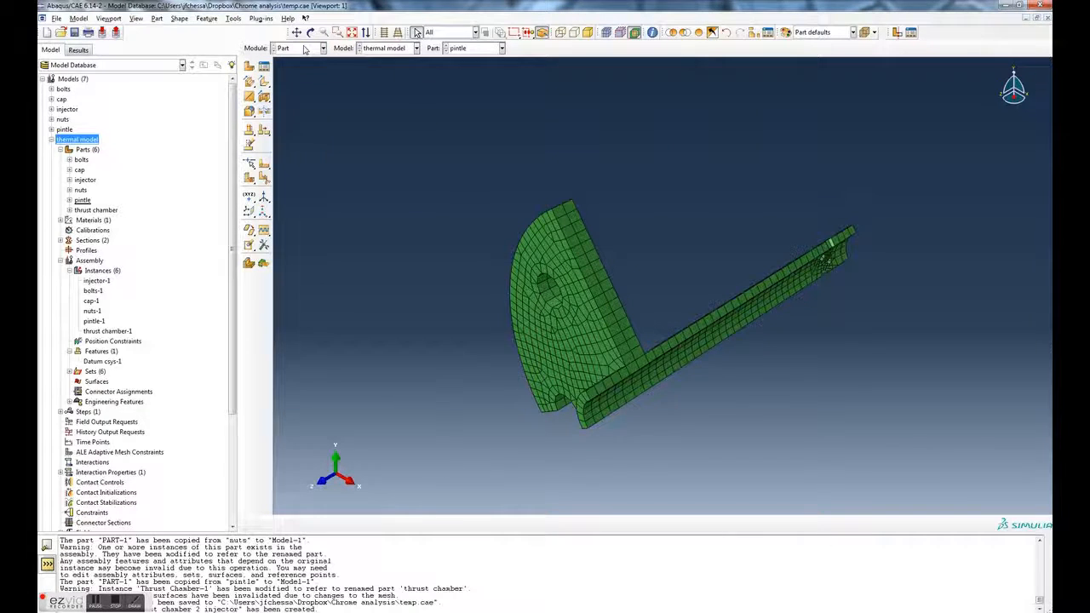
click(304, 49)
click(298, 98)
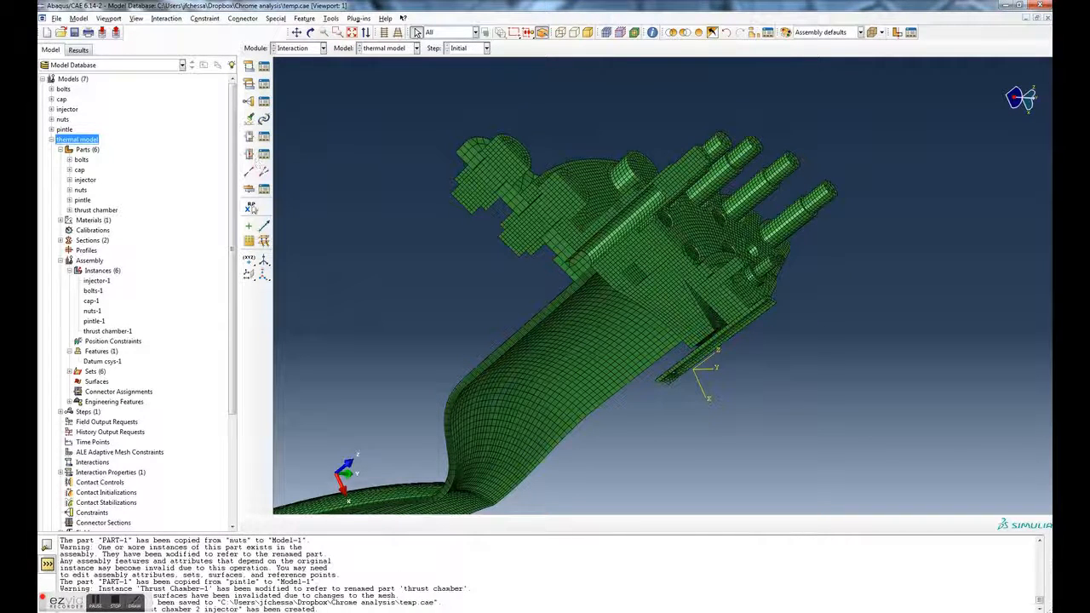
Step: Inspect the thermal model's interactions and interaction properties in their respective managers
click(175, 20)
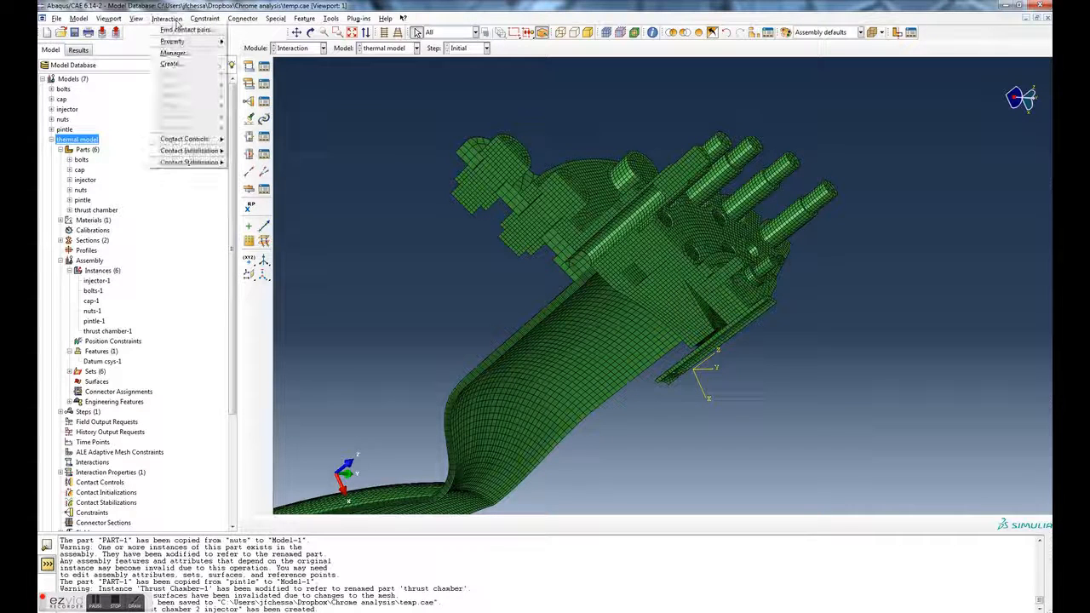
click(320, 89)
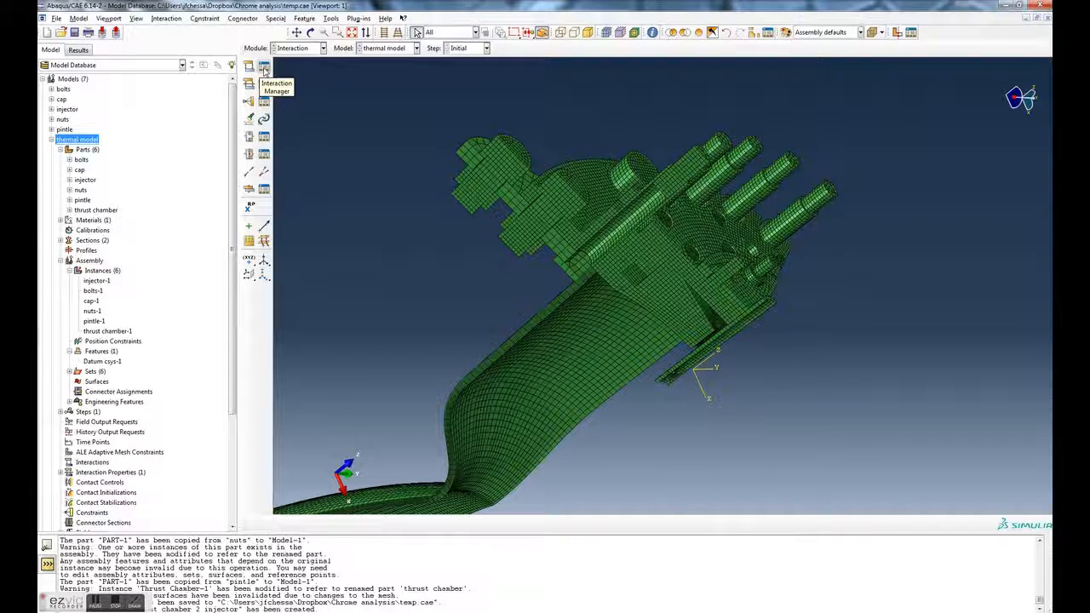
click(264, 68)
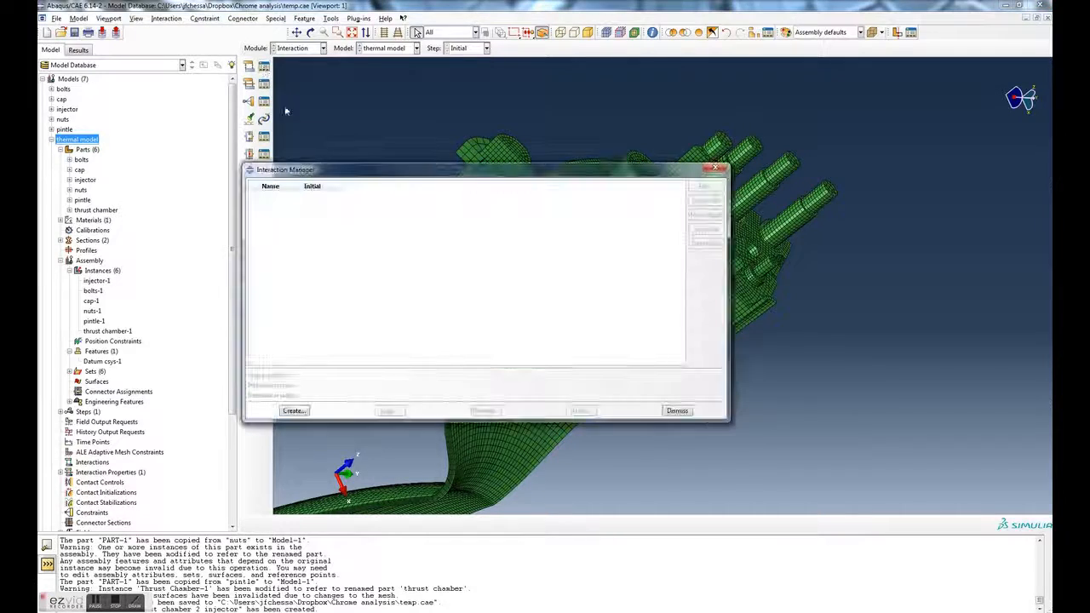
click(716, 169)
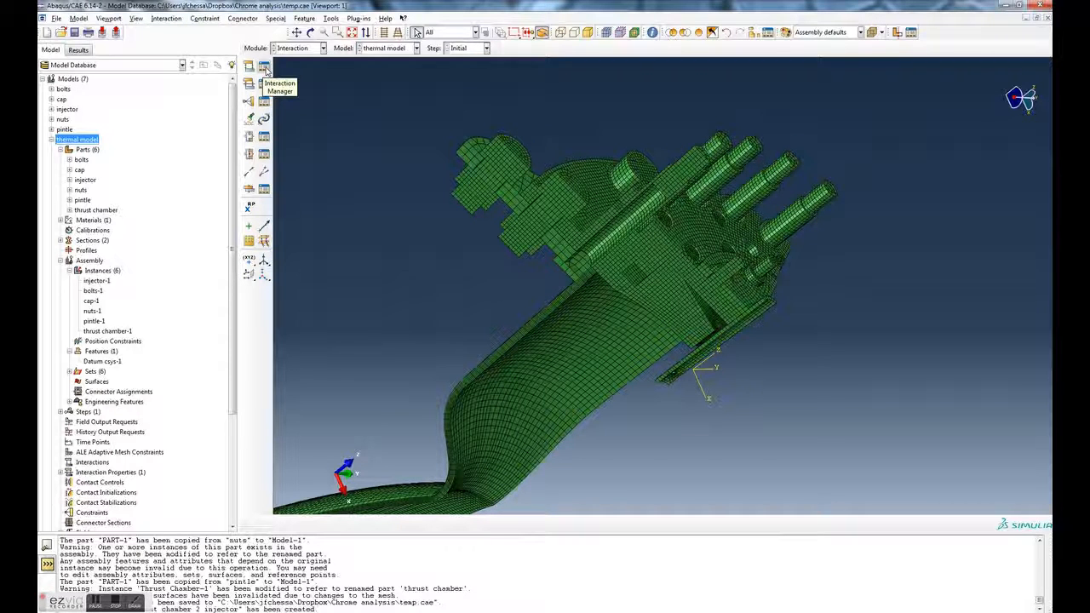
click(265, 69)
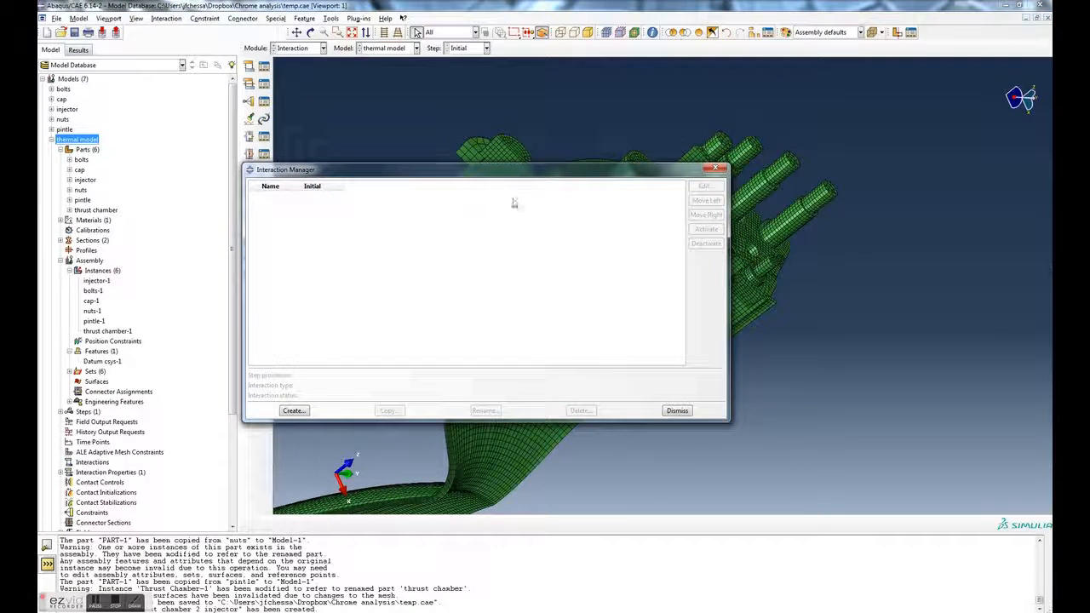
click(718, 168)
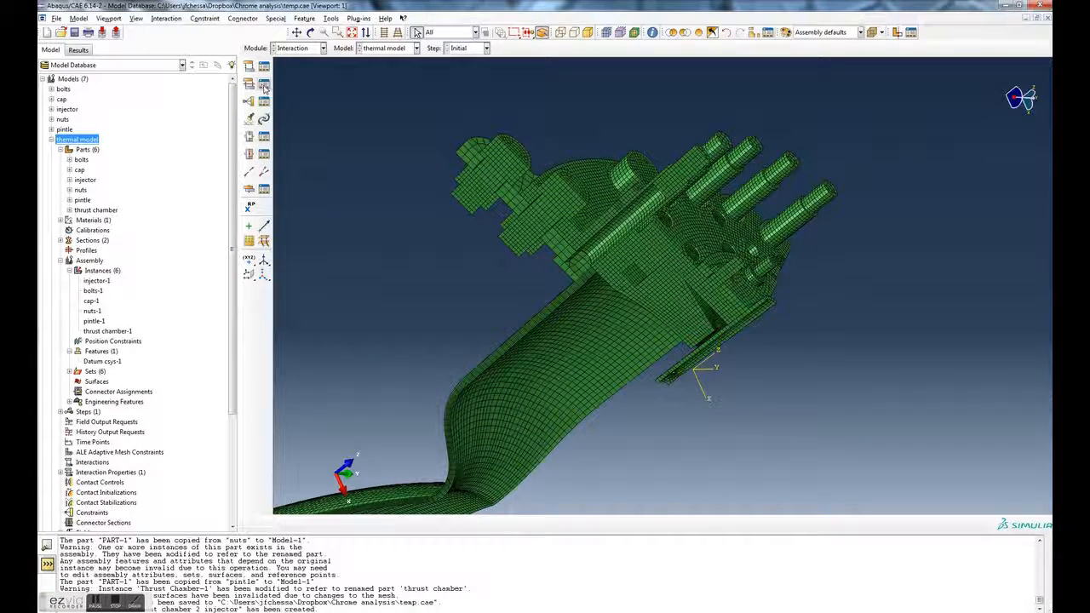
click(264, 85)
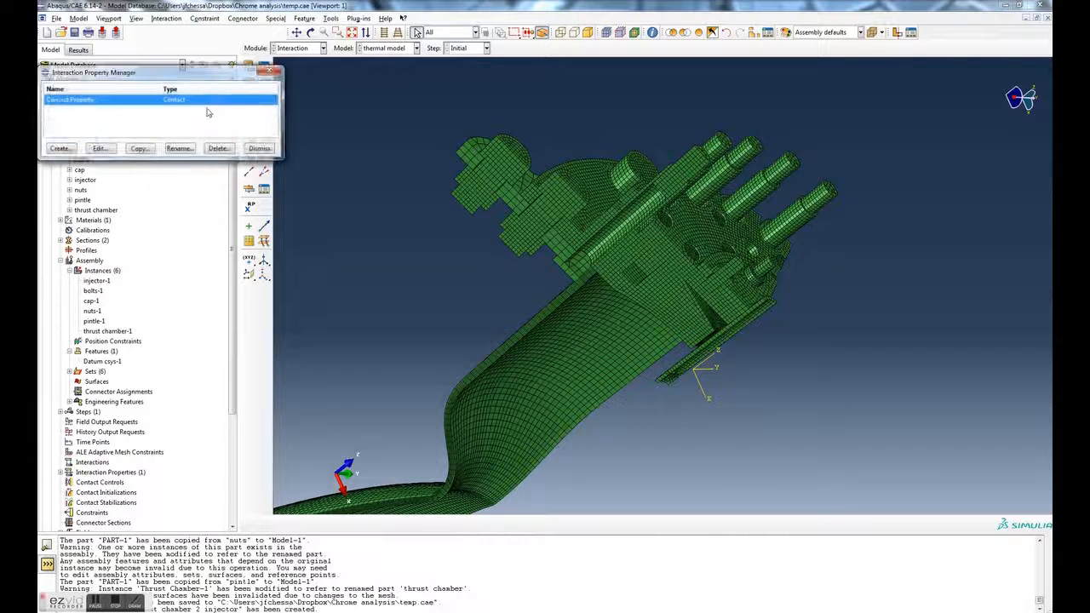
click(270, 72)
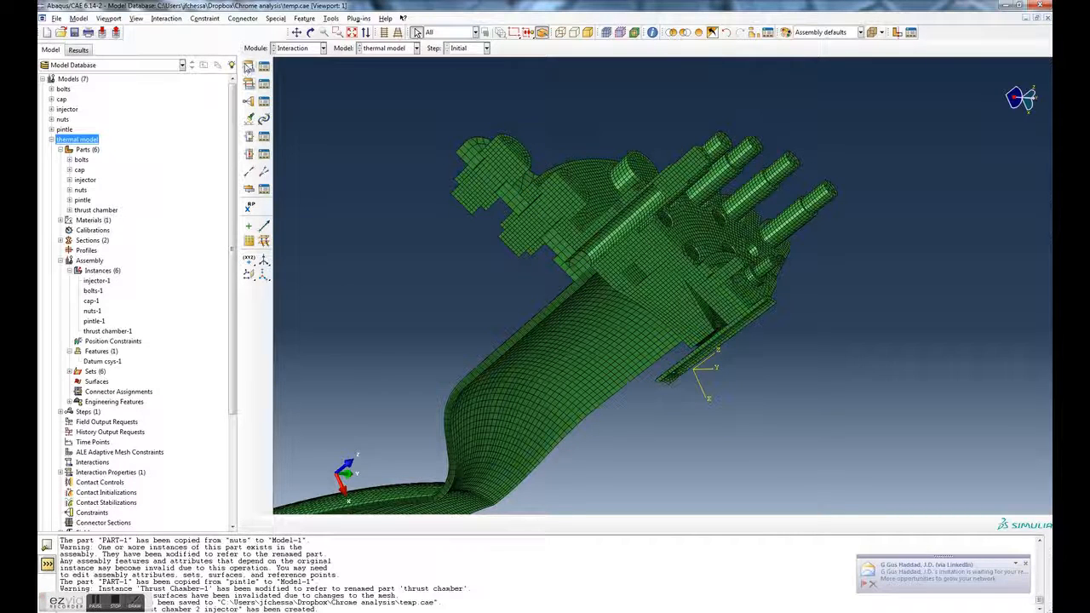
Step: Start a Surface-to-surface contact (Standard) interaction named thrust chamber 2 injector in the Initial step, up to selecting the master surface
click(248, 68)
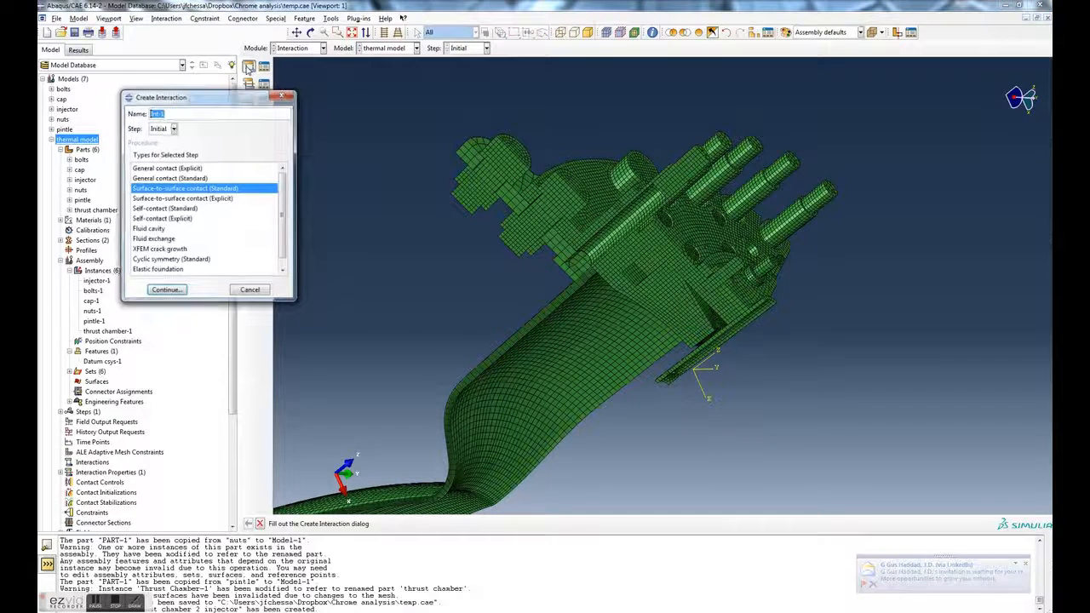
drag(231, 92, 230, 85)
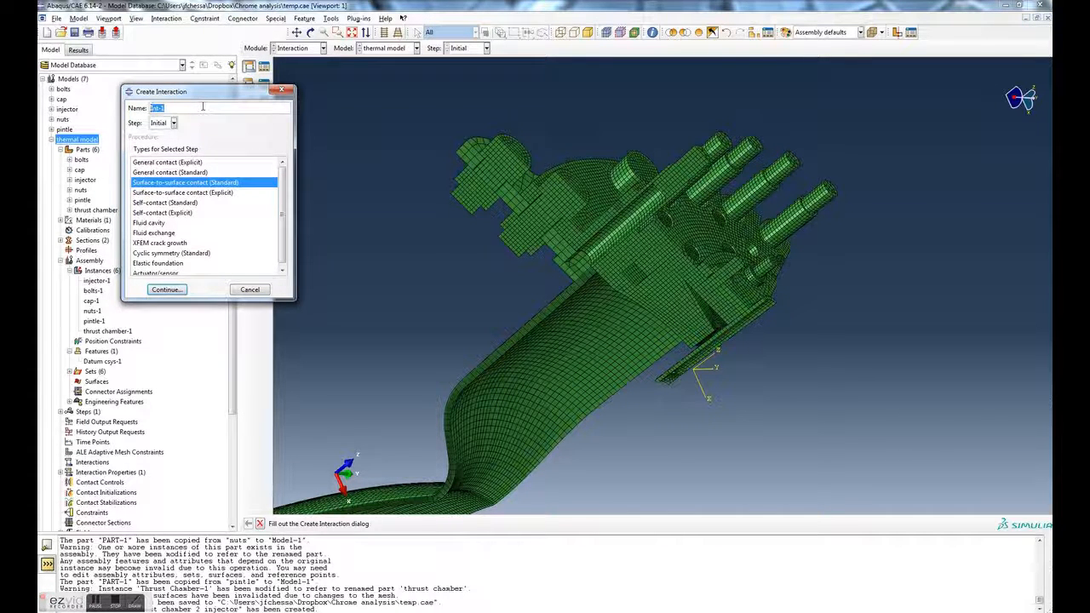
text(thrust chamber 2 injector)
click(194, 194)
click(195, 183)
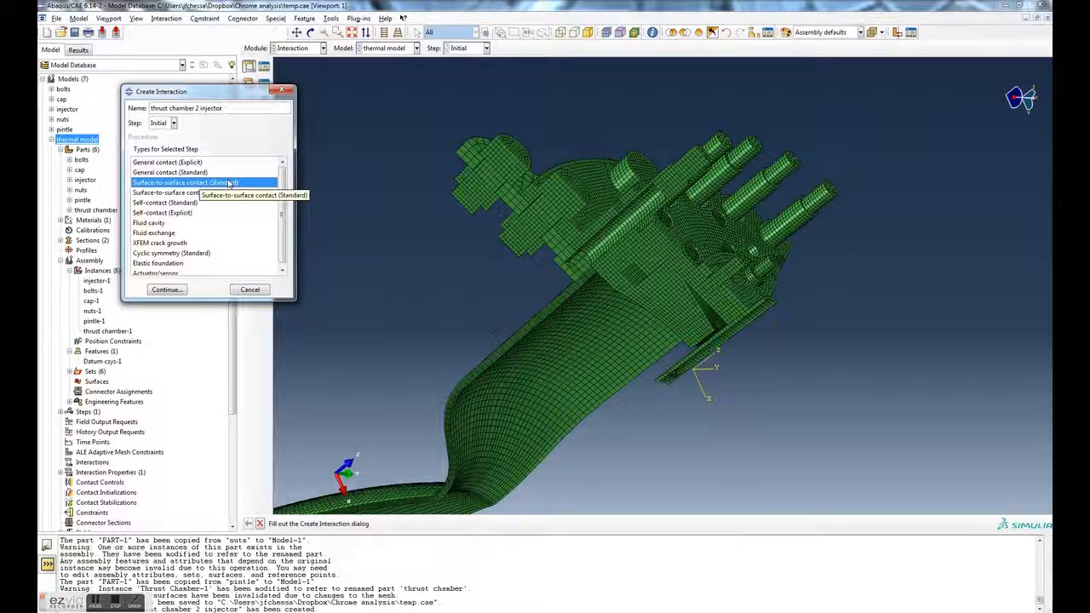
click(165, 291)
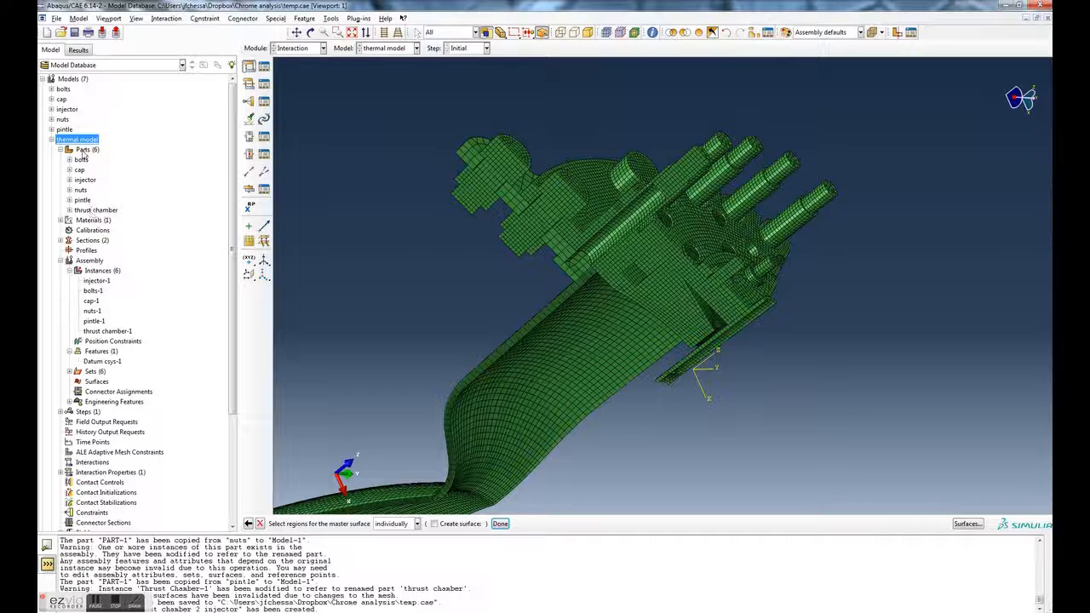
Step: Display the thrust chamber part on its own and try replacing the displayed faces without selecting any
click(88, 210)
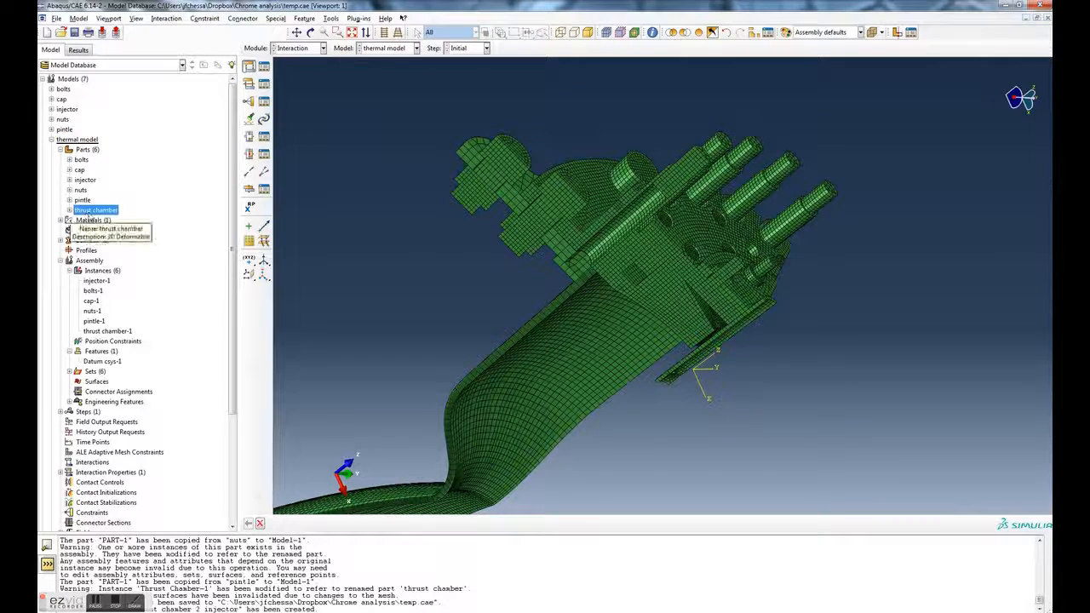
double_click(96, 211)
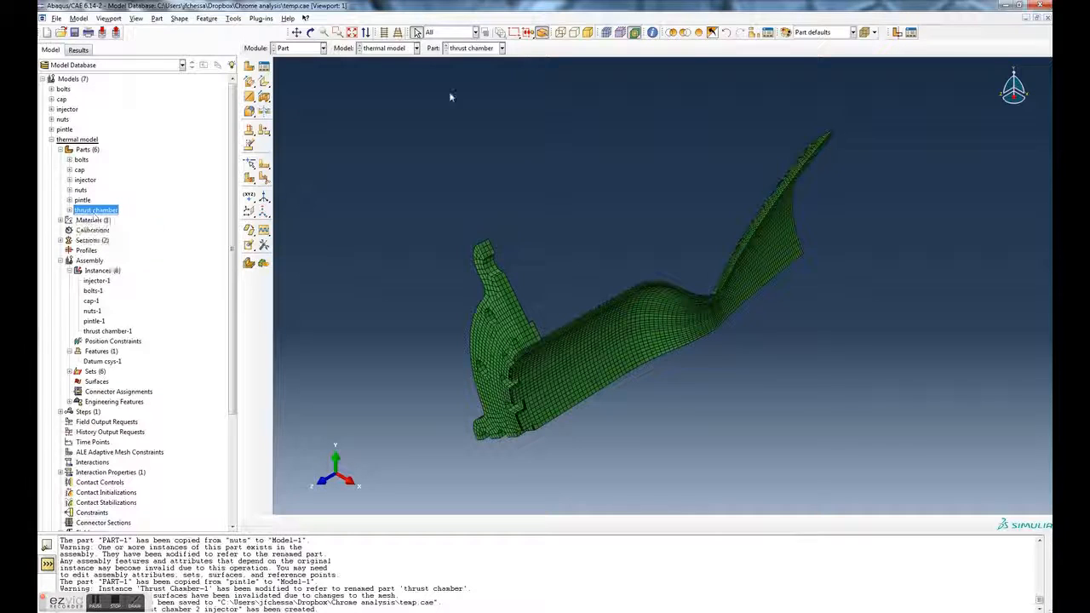
click(672, 32)
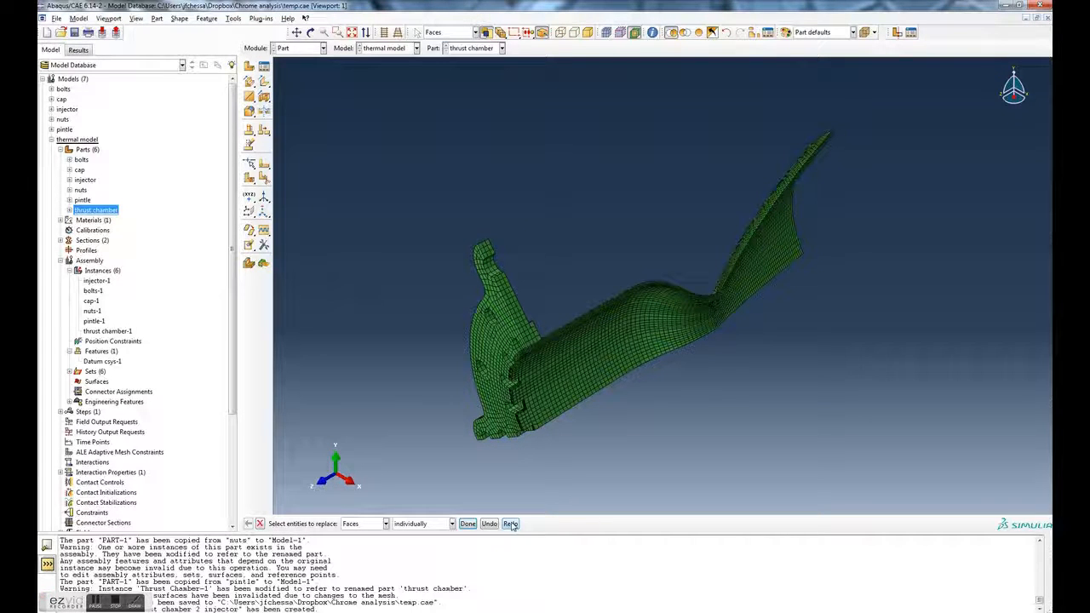
click(467, 523)
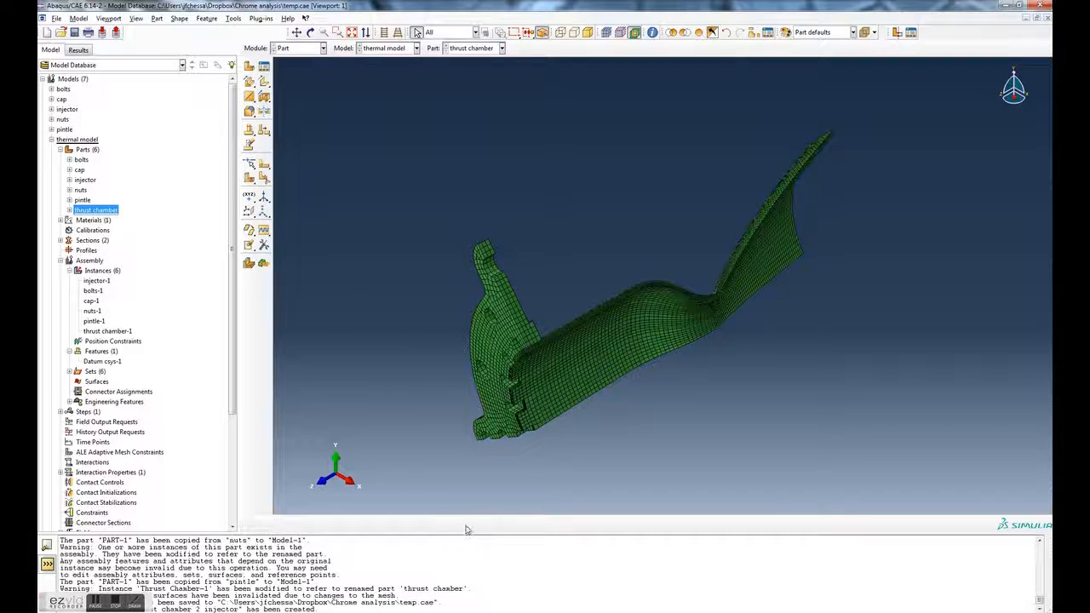
click(117, 606)
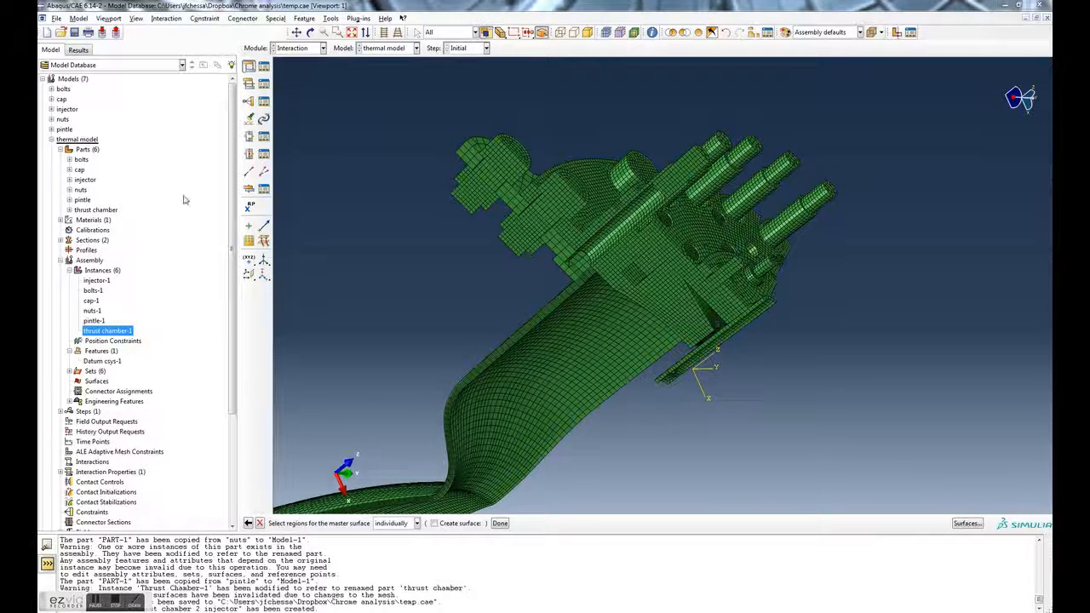
Step: Go through the bolts, cap, injector, nuts, pintle and thermal model entries and examine the thermal model's contents
drag(231, 216, 232, 168)
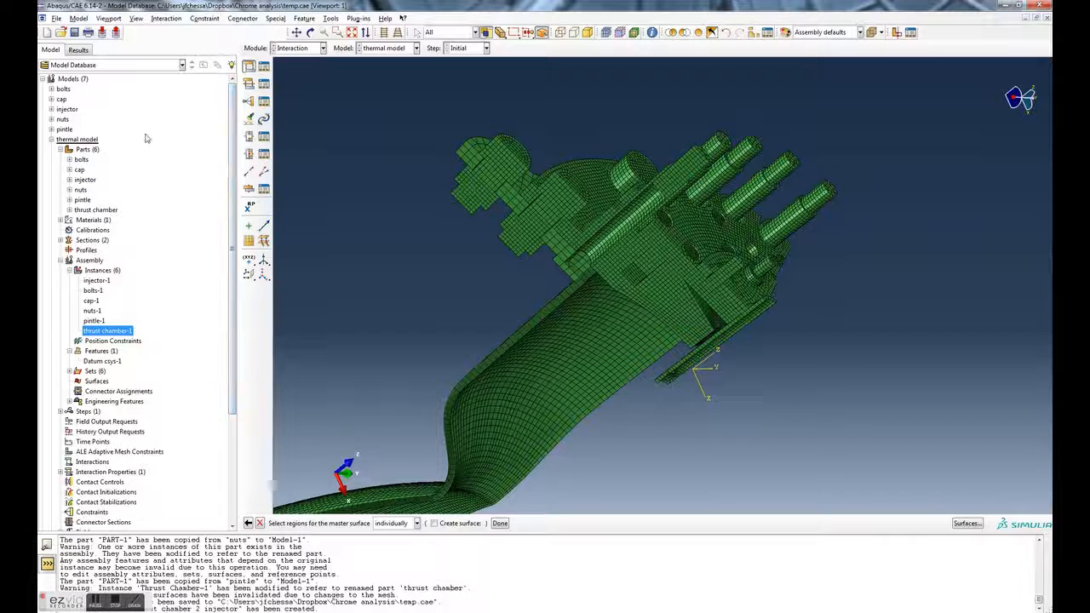
click(70, 89)
click(65, 100)
click(68, 110)
click(65, 119)
click(66, 130)
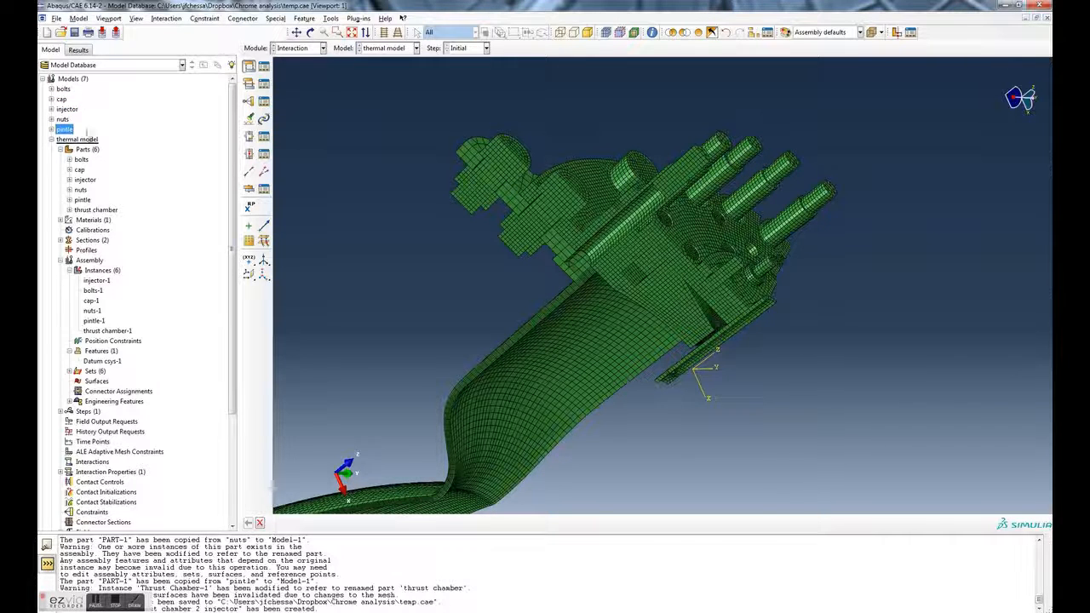
click(89, 140)
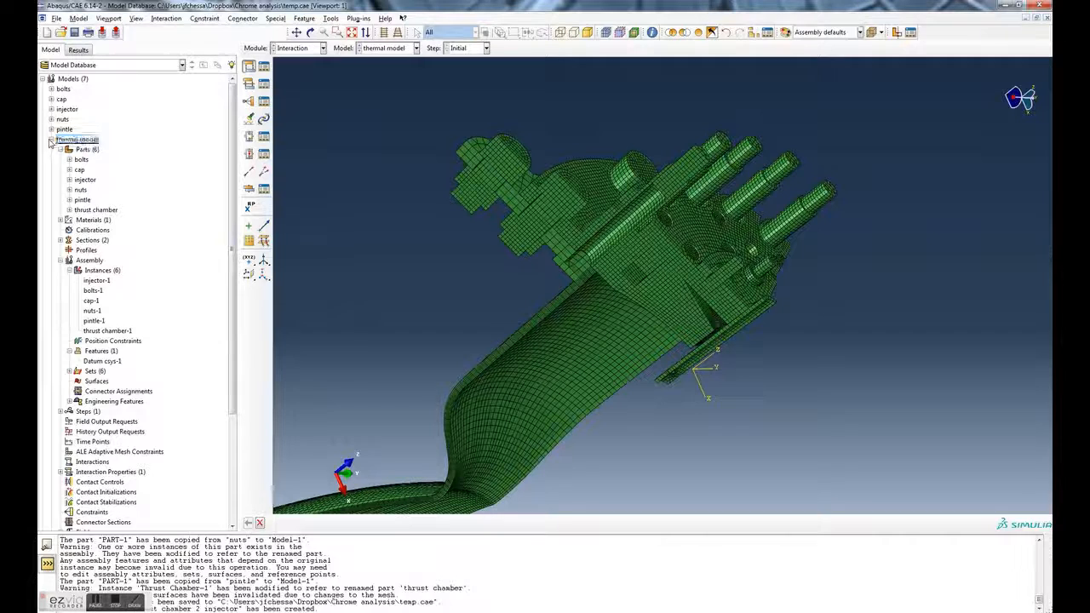
click(51, 143)
click(52, 143)
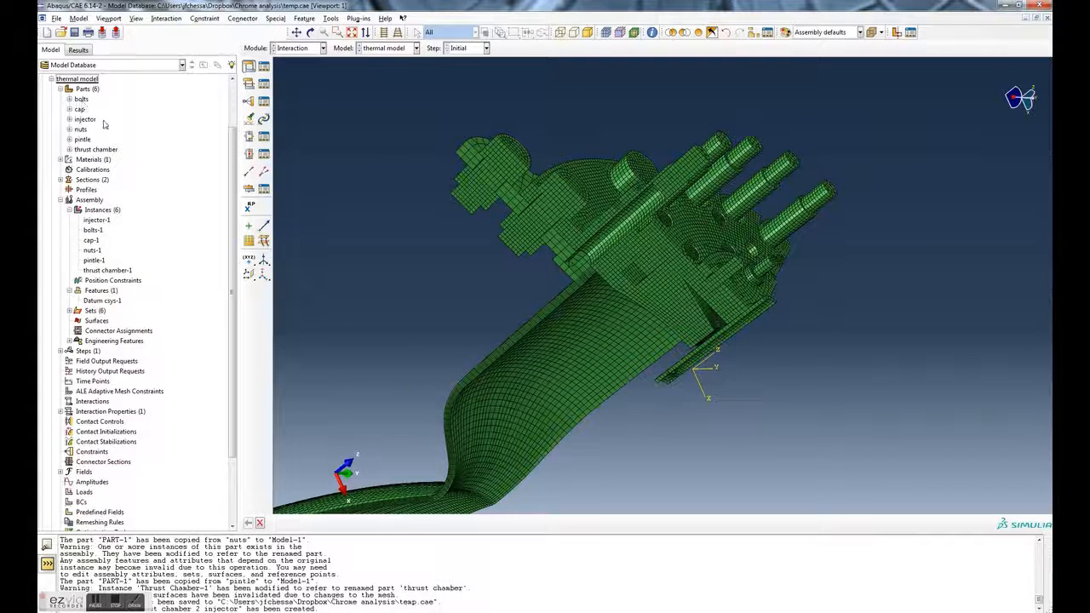
scroll(93, 141, up, 1)
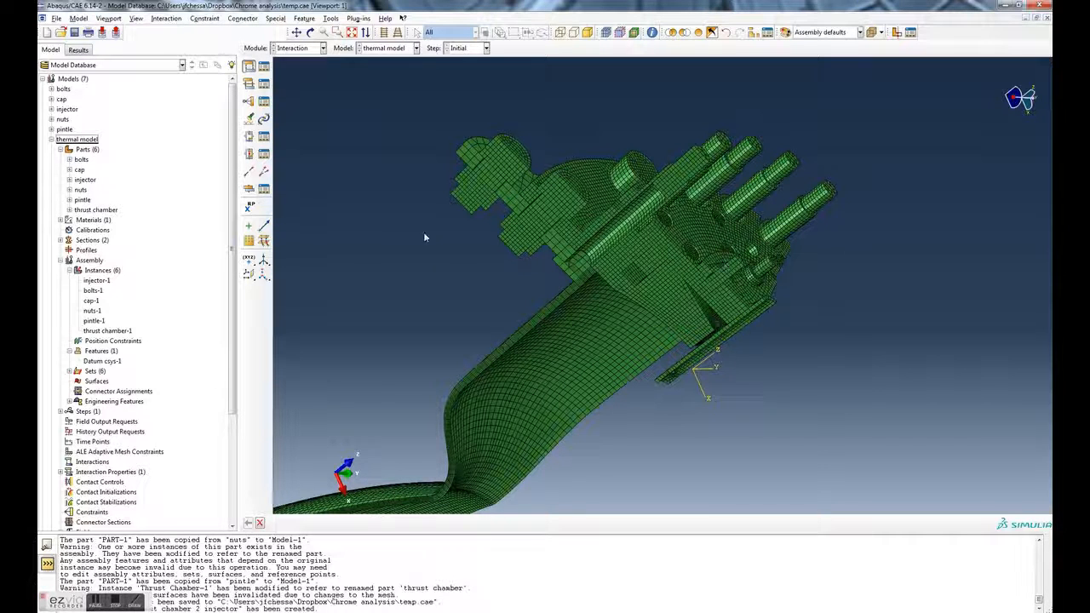
Step: Compare the thermal model's individual bolts and injector parts with its assembly, highlighting the injector-1 instance
click(75, 141)
click(80, 149)
click(91, 262)
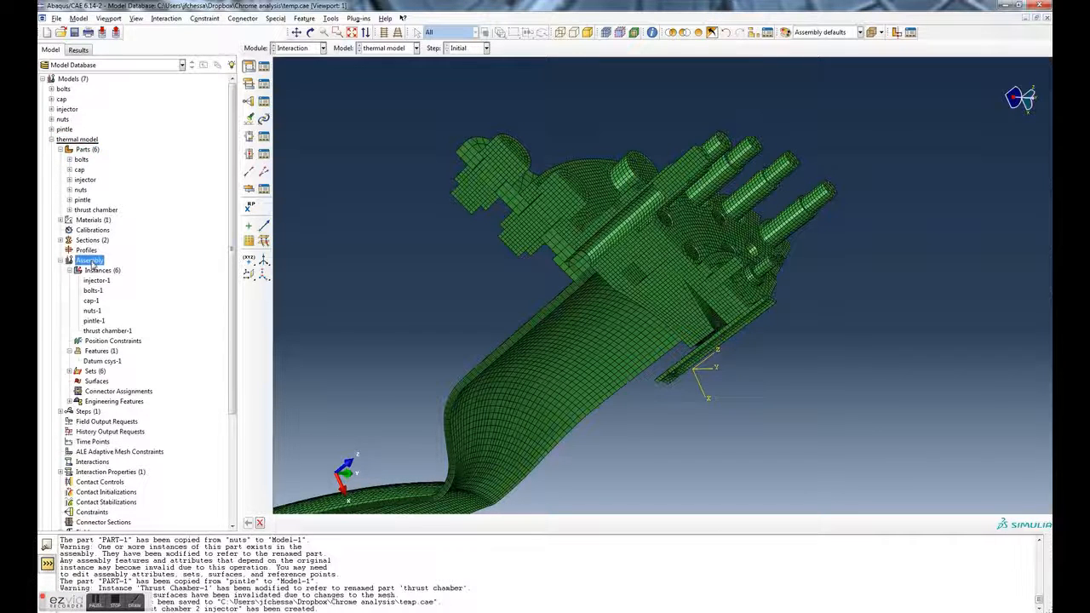
click(81, 161)
double_click(80, 160)
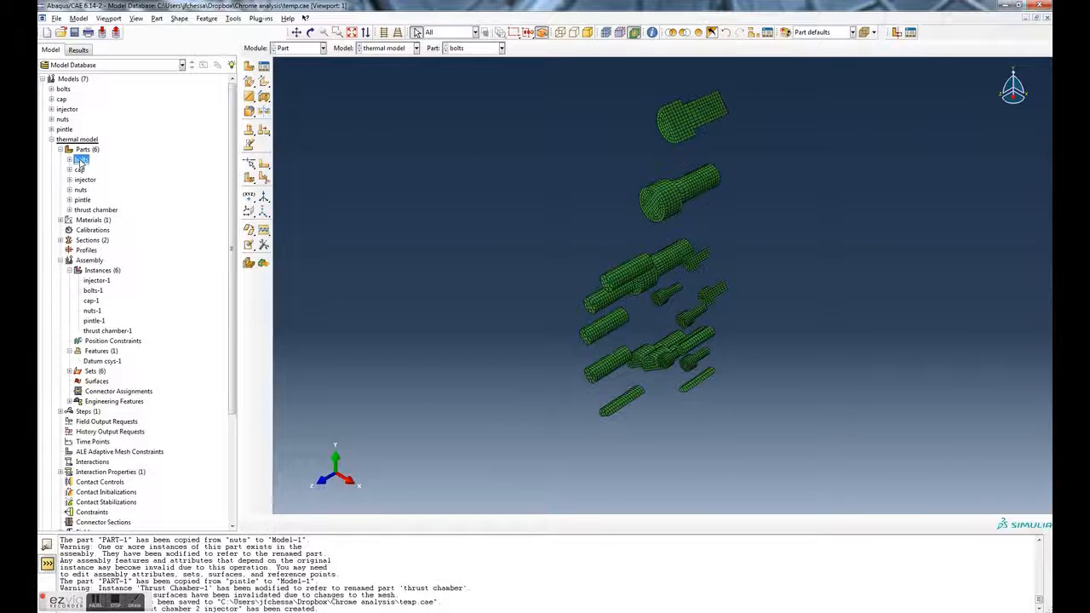
double_click(85, 179)
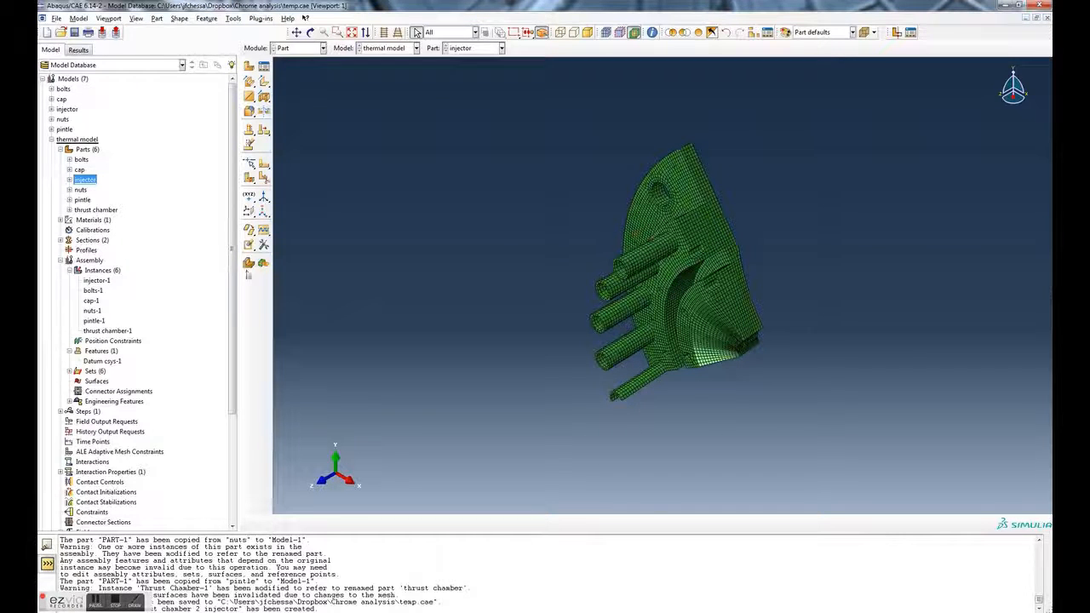
double_click(96, 261)
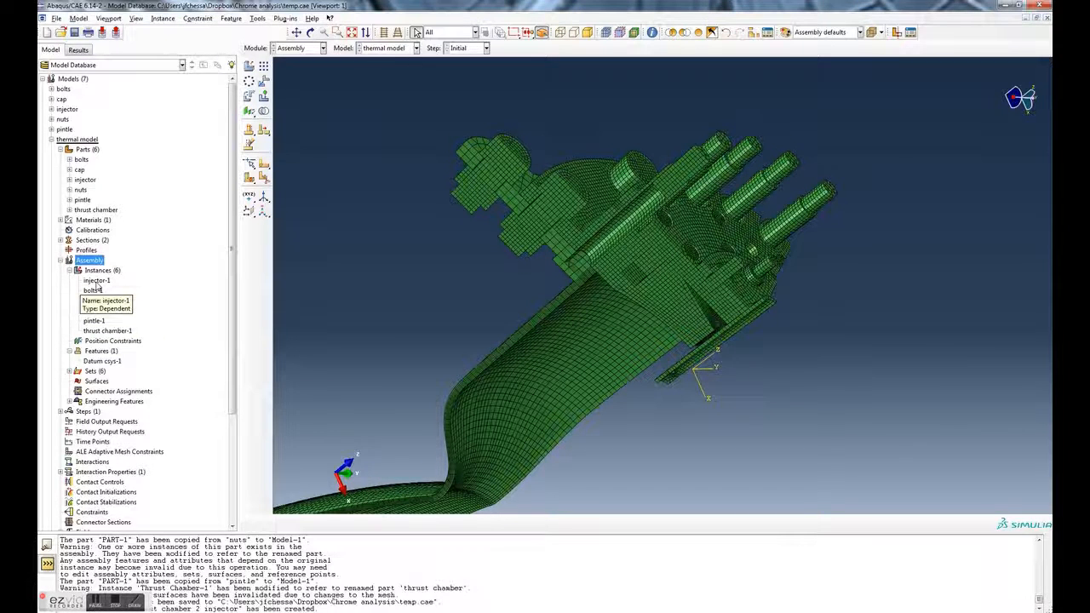
click(97, 281)
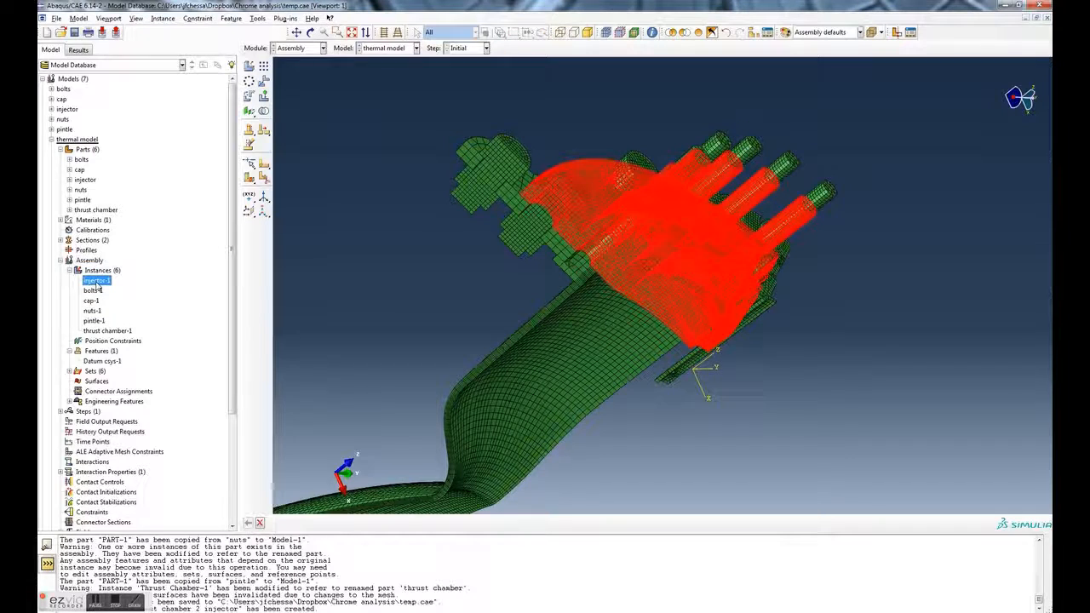
Step: Highlight the bolts, cap, nuts, pintle, thrust chamber and injector instances in turn to compare their places in the thermal model's assembly
click(94, 291)
click(95, 301)
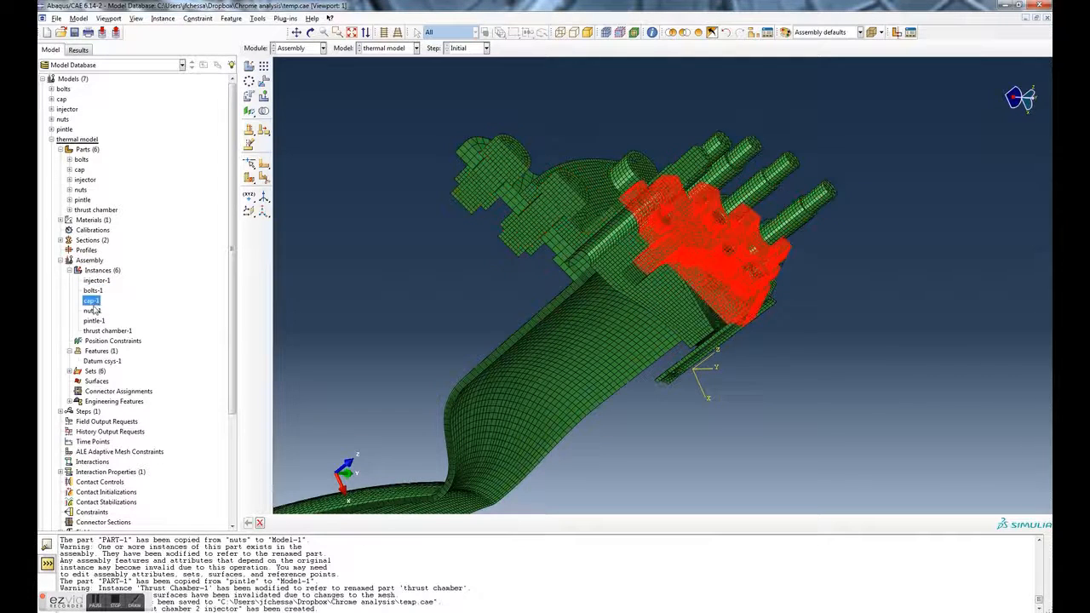
click(94, 312)
click(93, 321)
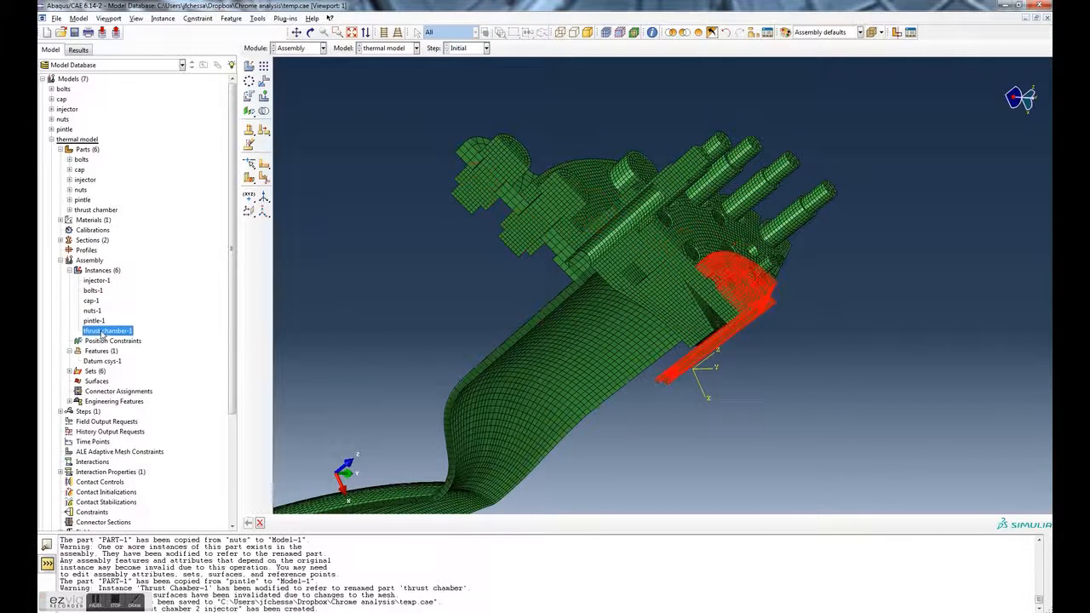
click(92, 311)
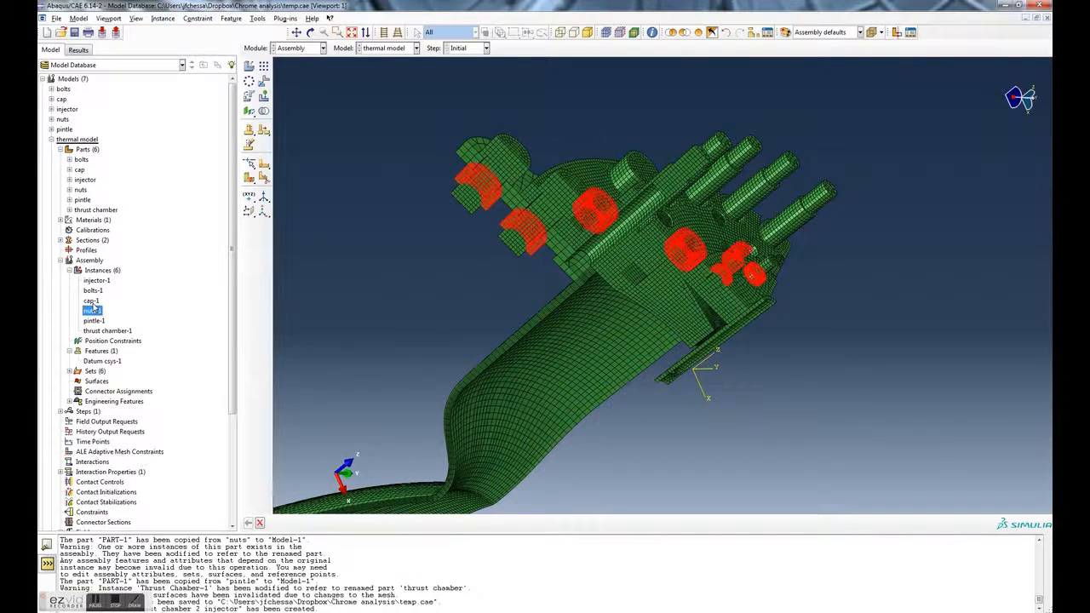
click(91, 301)
click(94, 291)
click(95, 280)
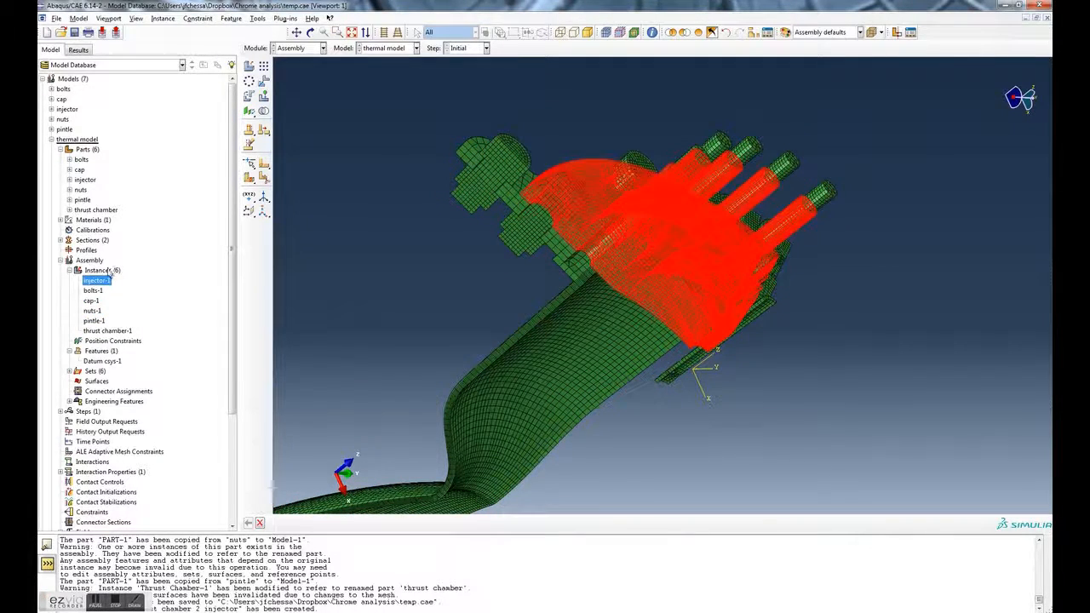
click(103, 270)
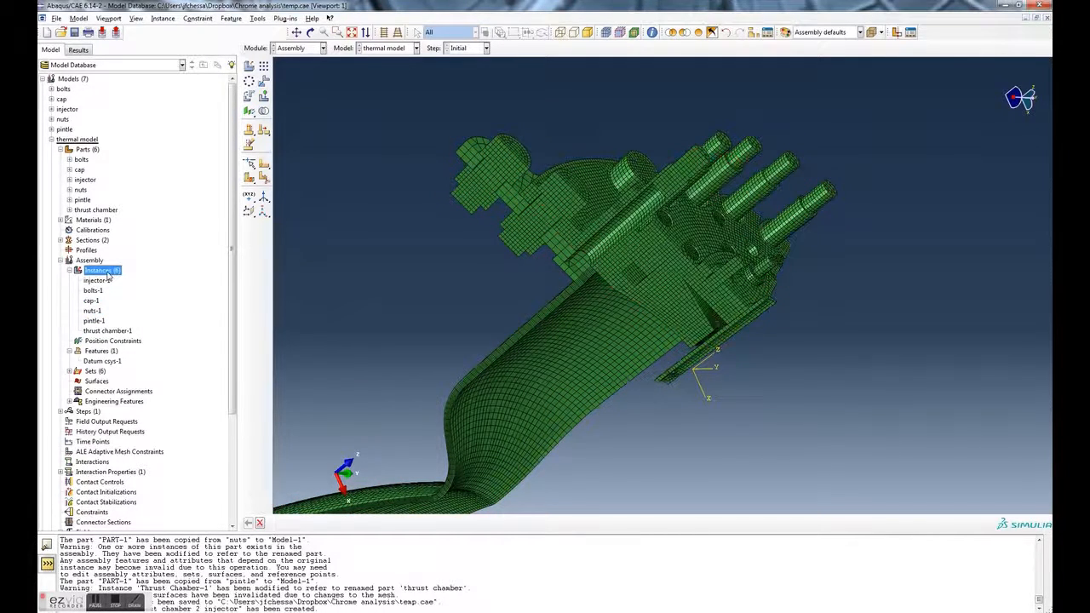
Step: View the thermal model in the Property module and in the Load module
click(289, 50)
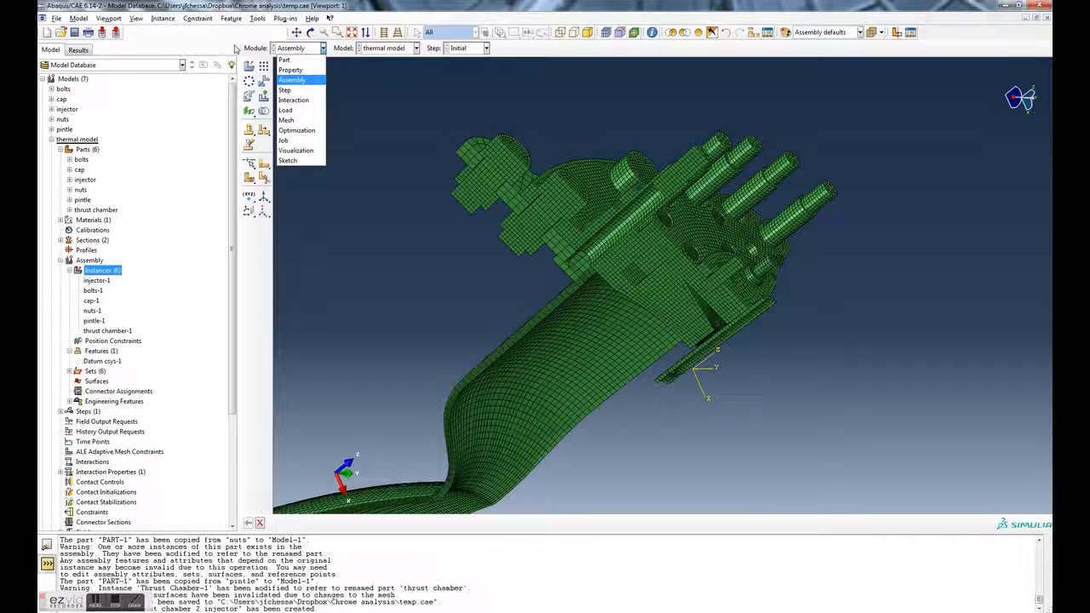
click(298, 70)
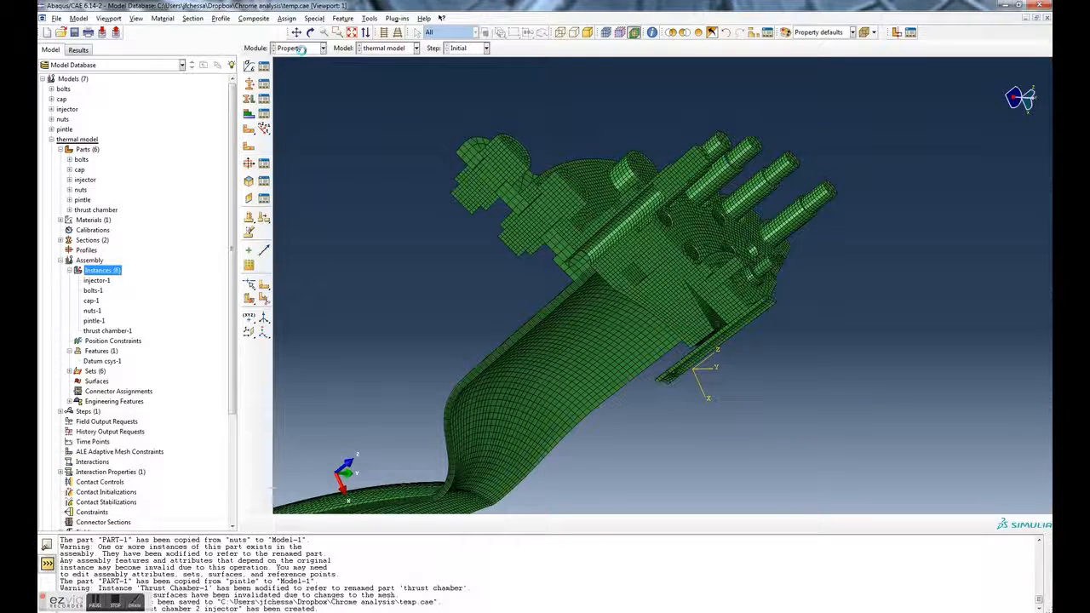
click(300, 50)
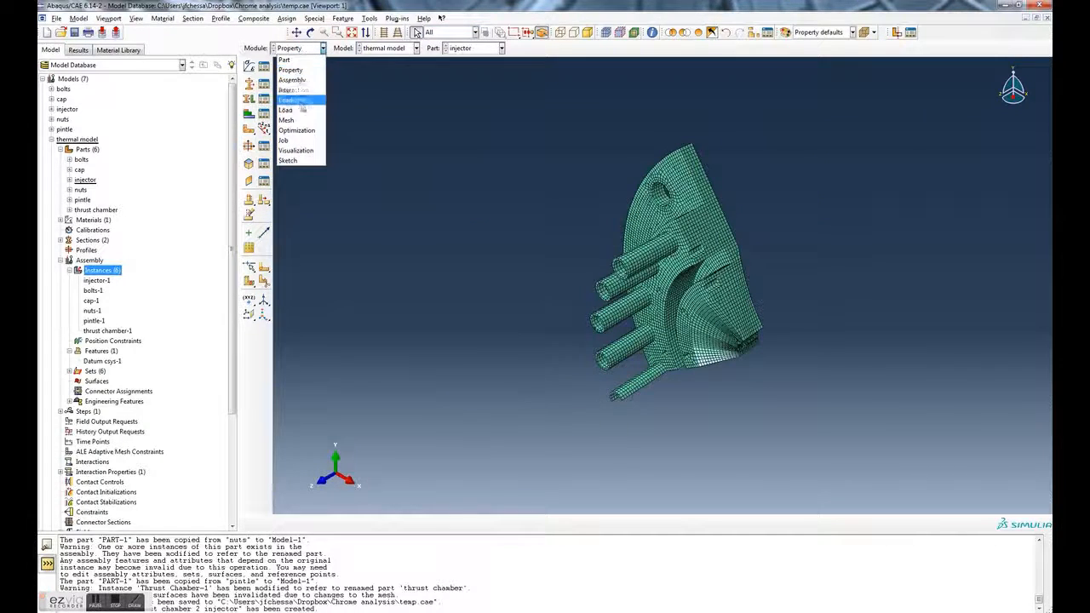
click(288, 113)
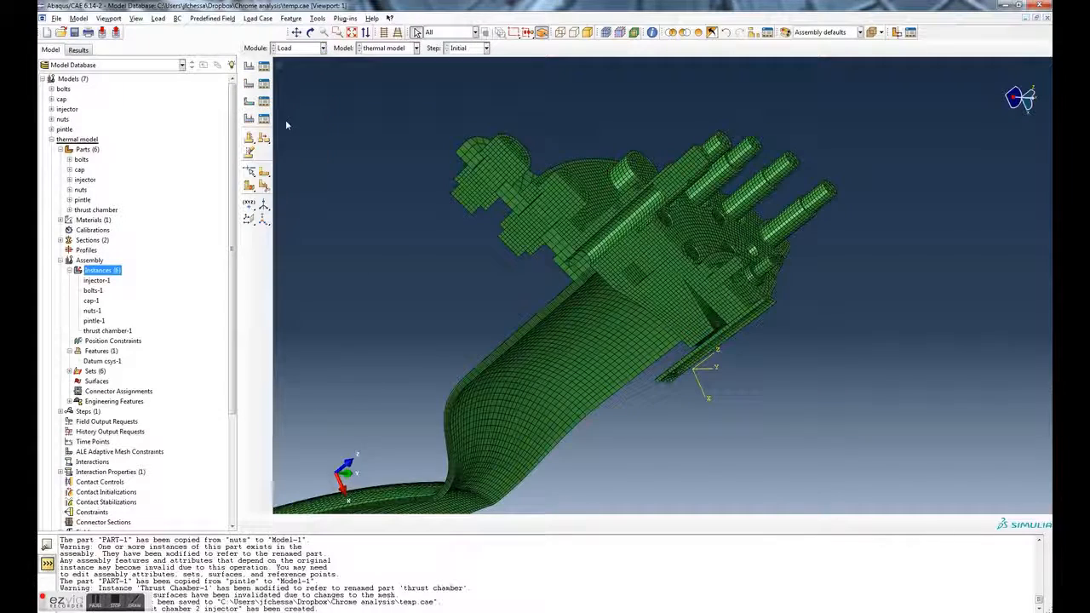
Step: Switch to the Interaction module and check the Interaction Manager for existing interactions
click(300, 49)
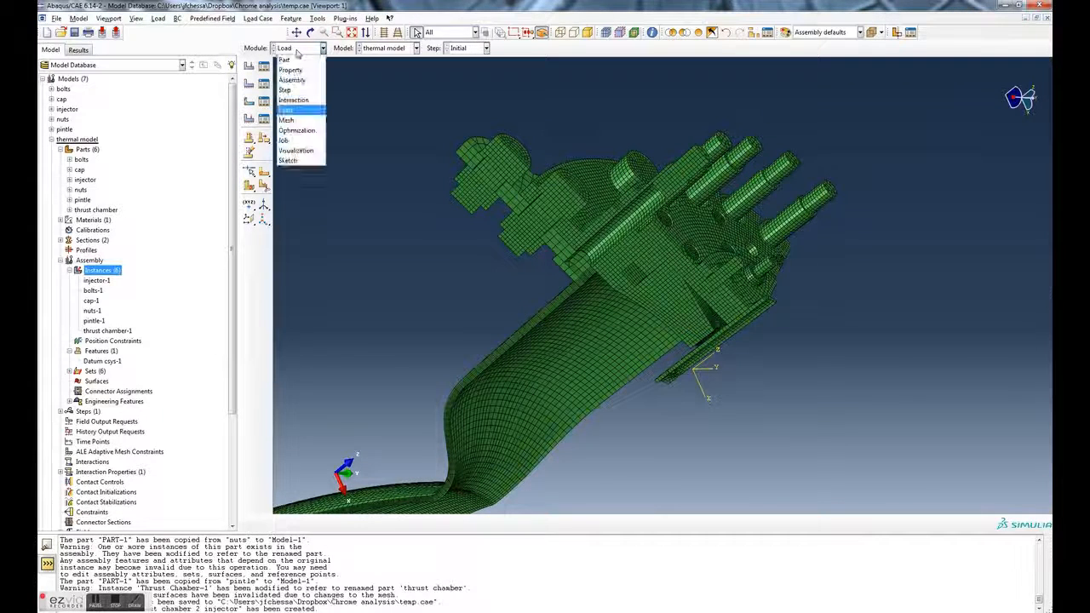
click(298, 100)
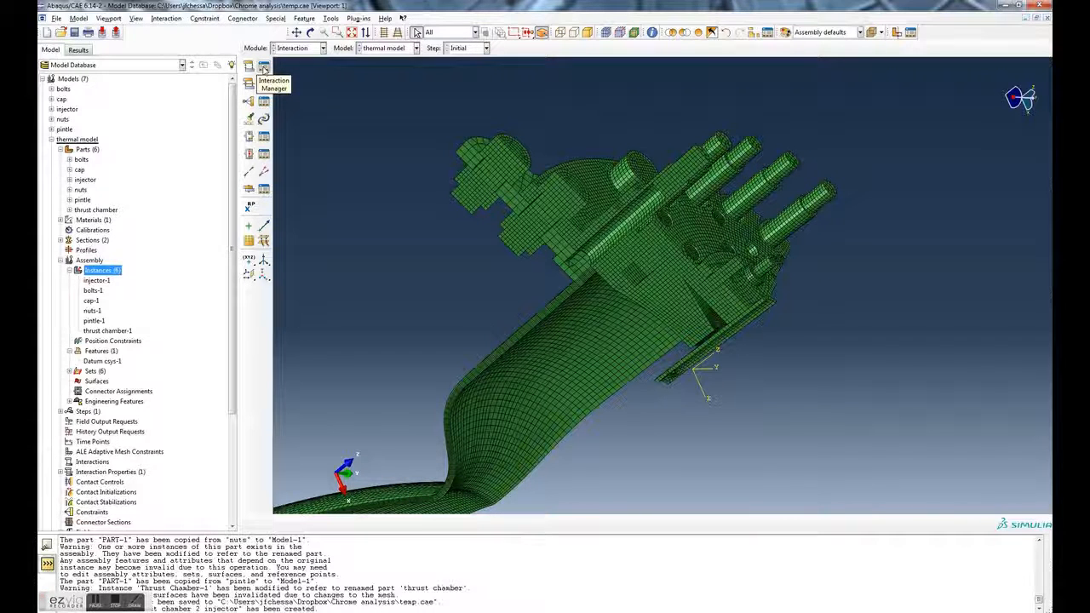
click(264, 68)
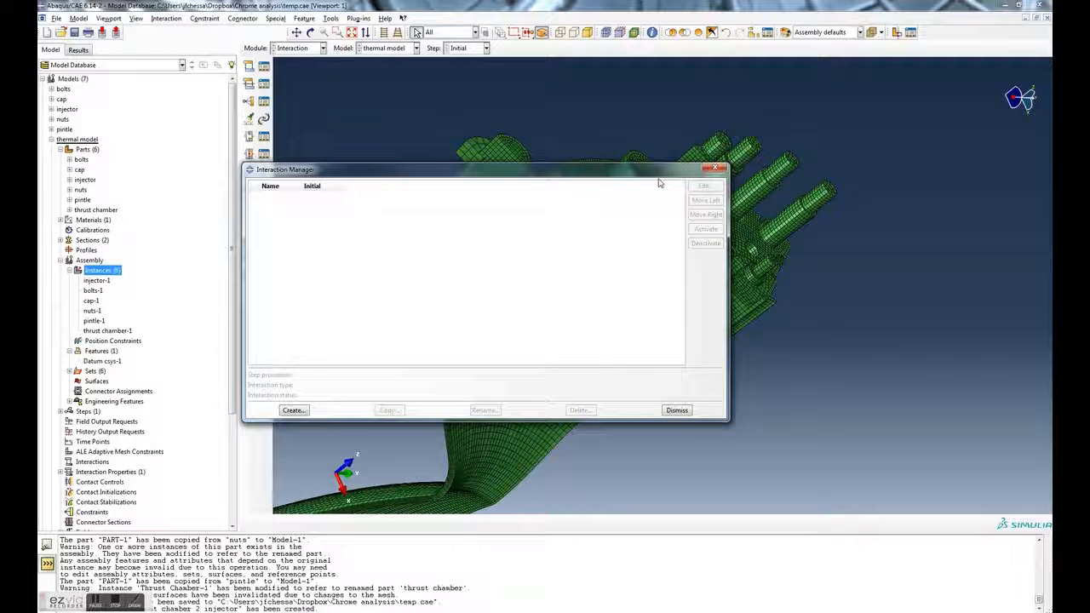
click(721, 169)
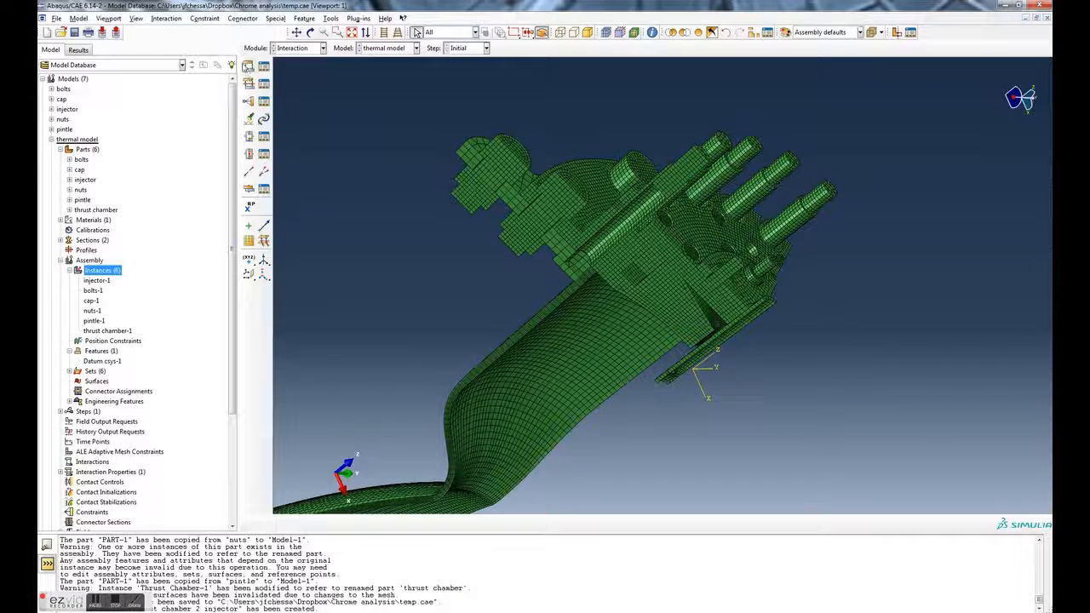
Step: Start a Surface-to-surface contact (Standard) interaction named thrust chamber 2 injector in the Initial step
click(247, 68)
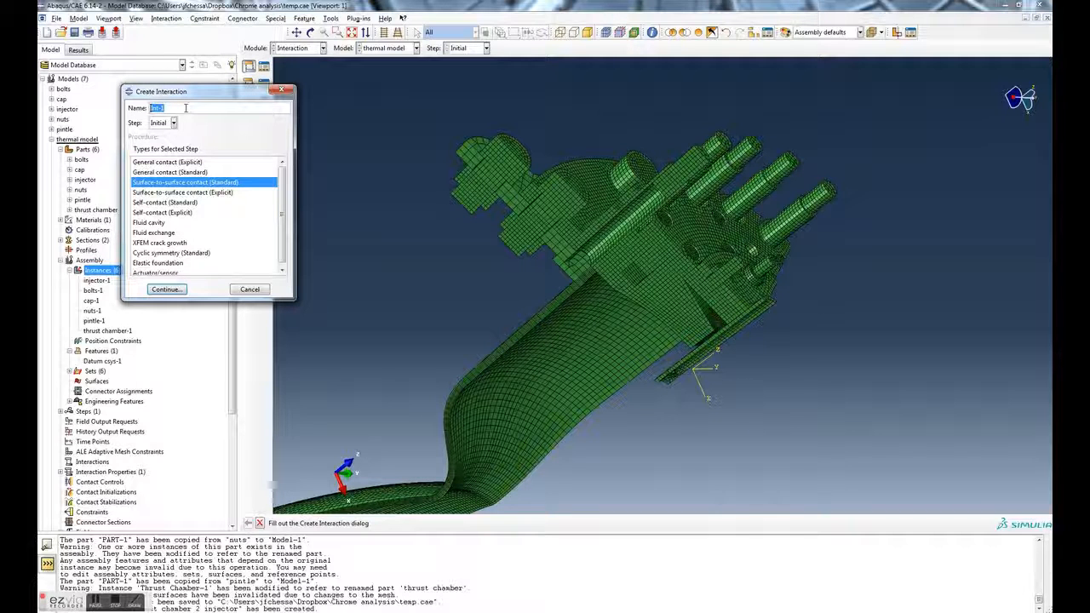
text(thru)
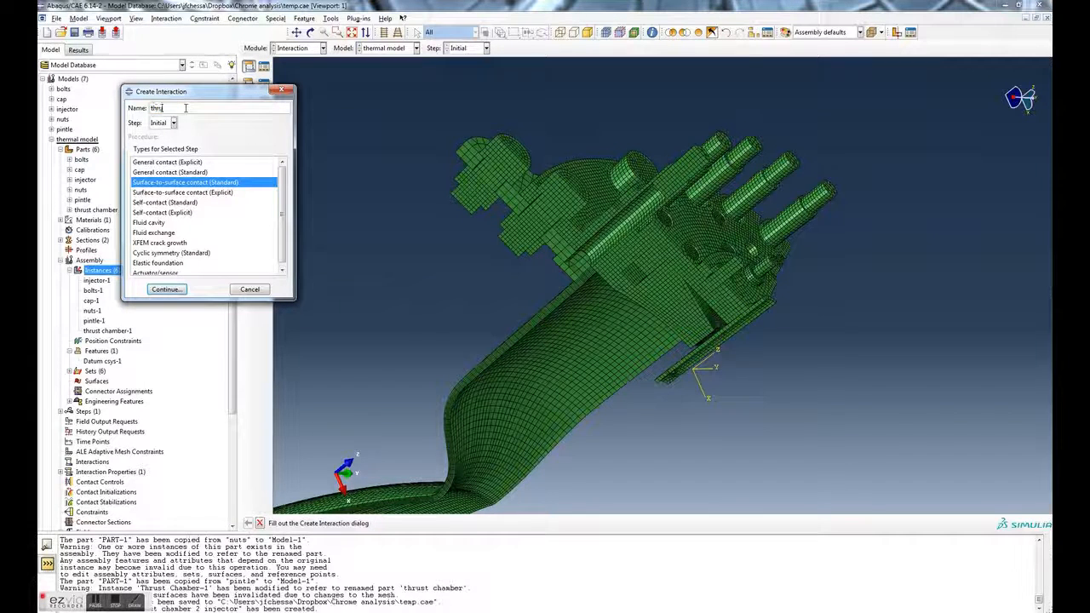
text(st chamber 2)
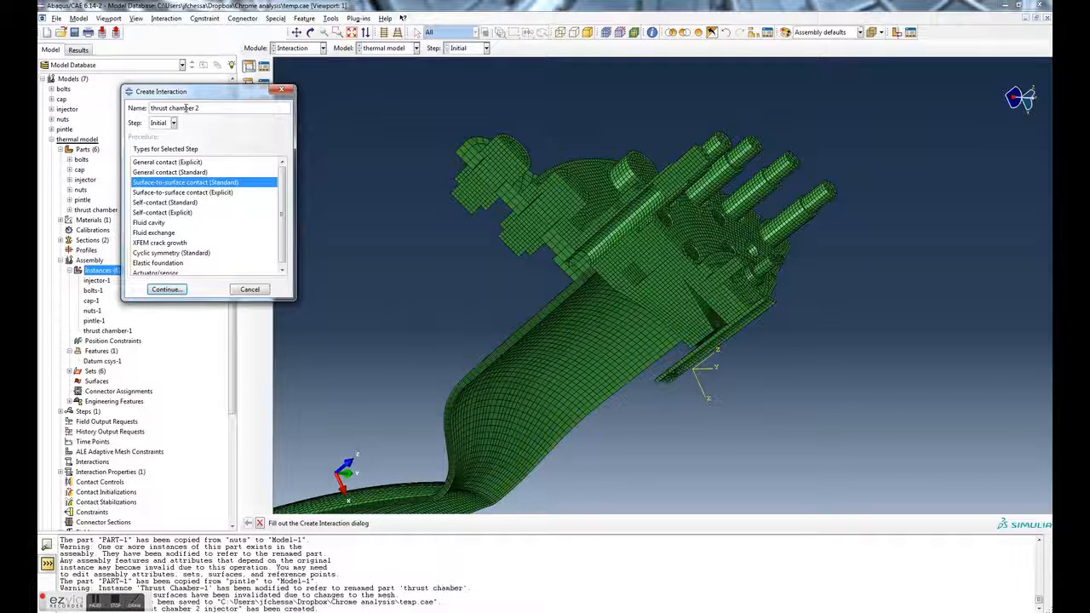
text( injector)
click(205, 194)
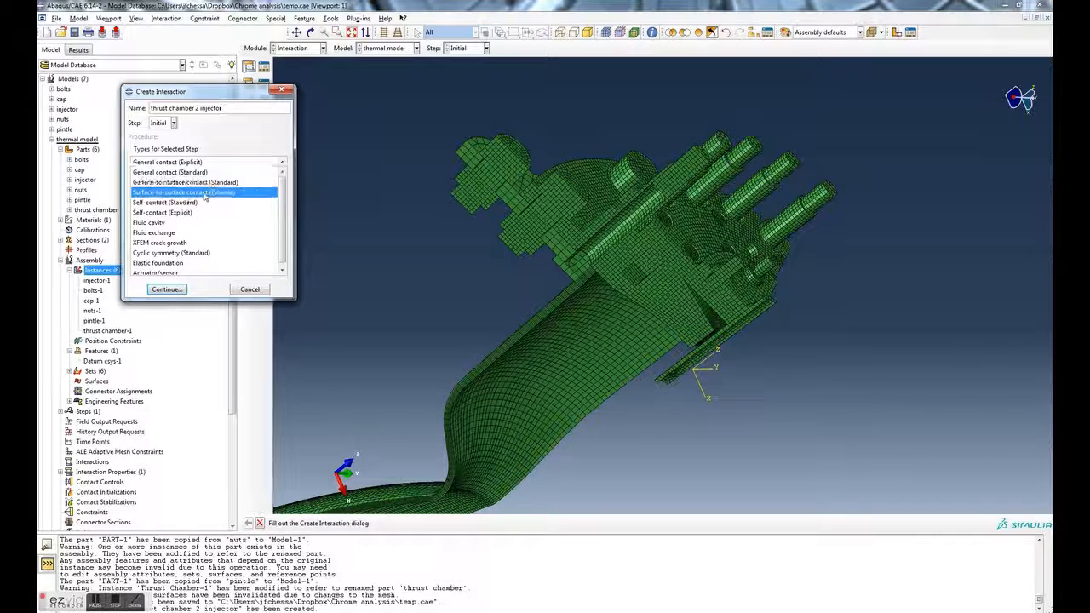
click(204, 183)
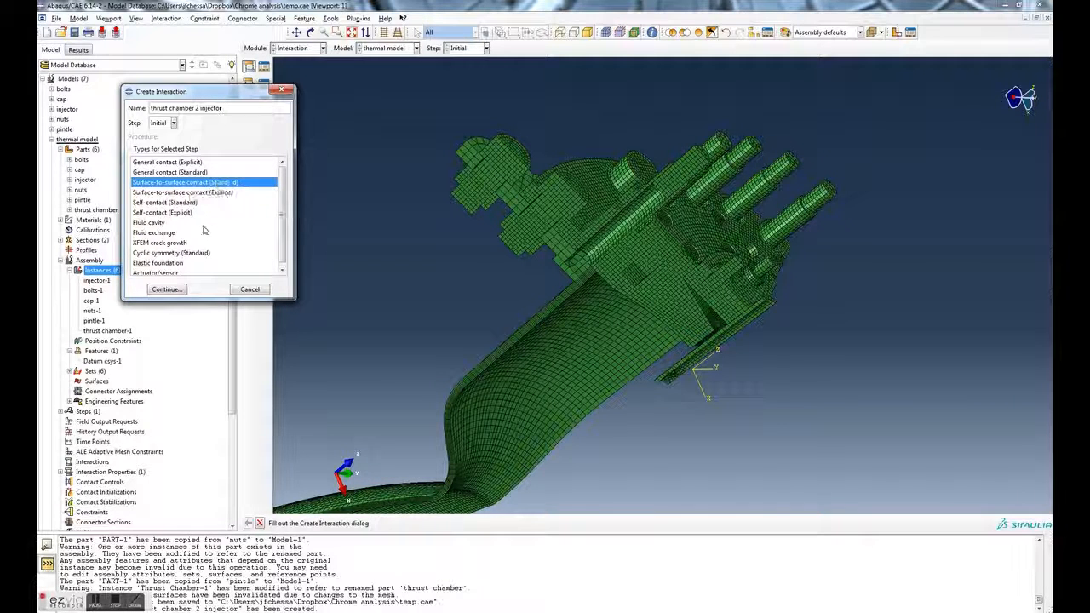
click(167, 290)
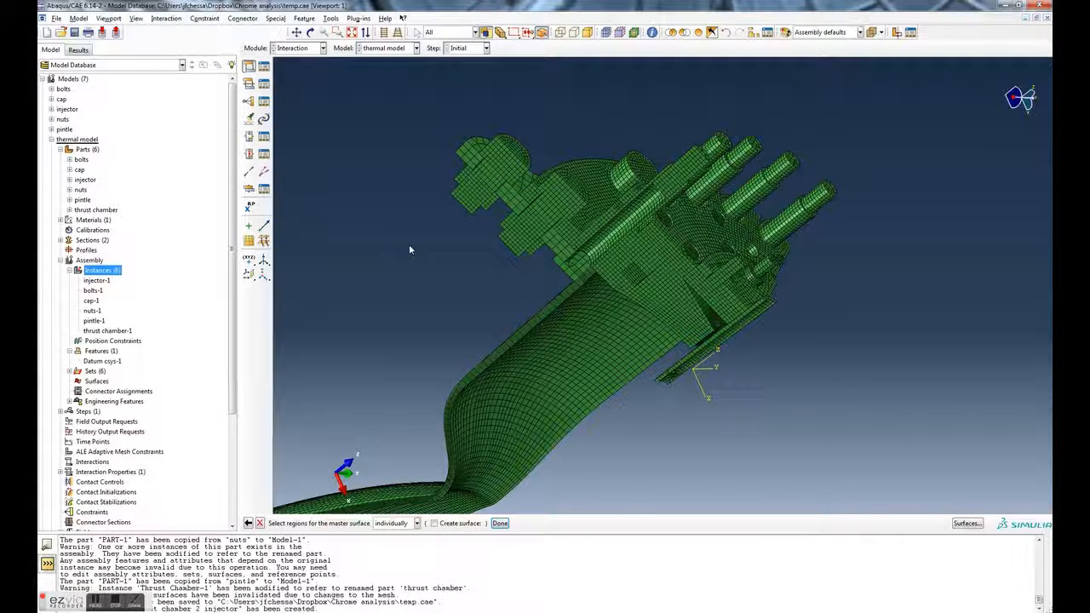
Step: Display only the thrust chamber-1 instance and return to picking the master surface
click(97, 282)
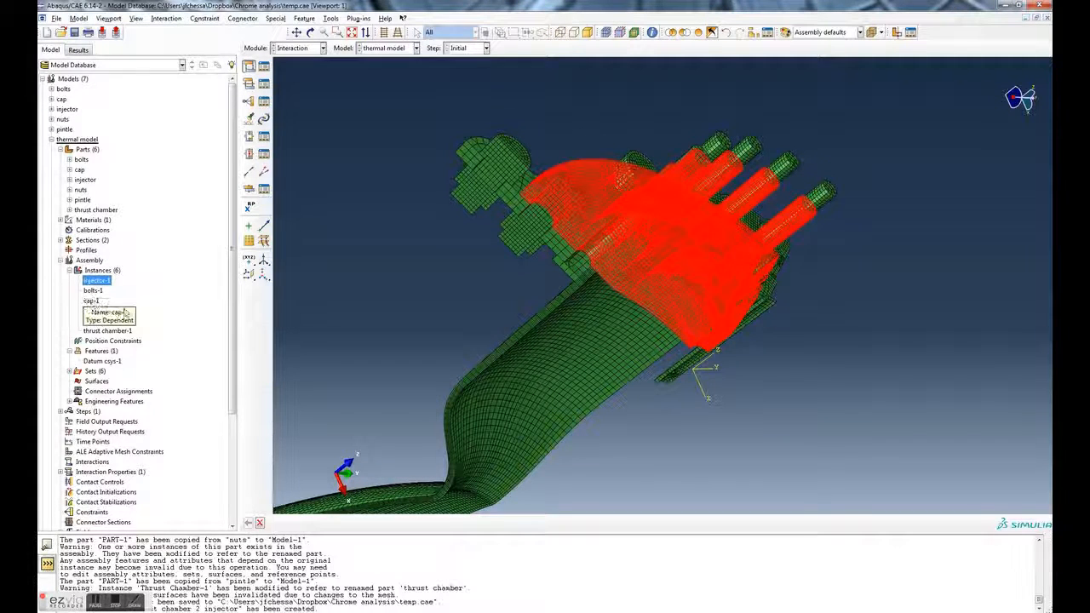
click(111, 331)
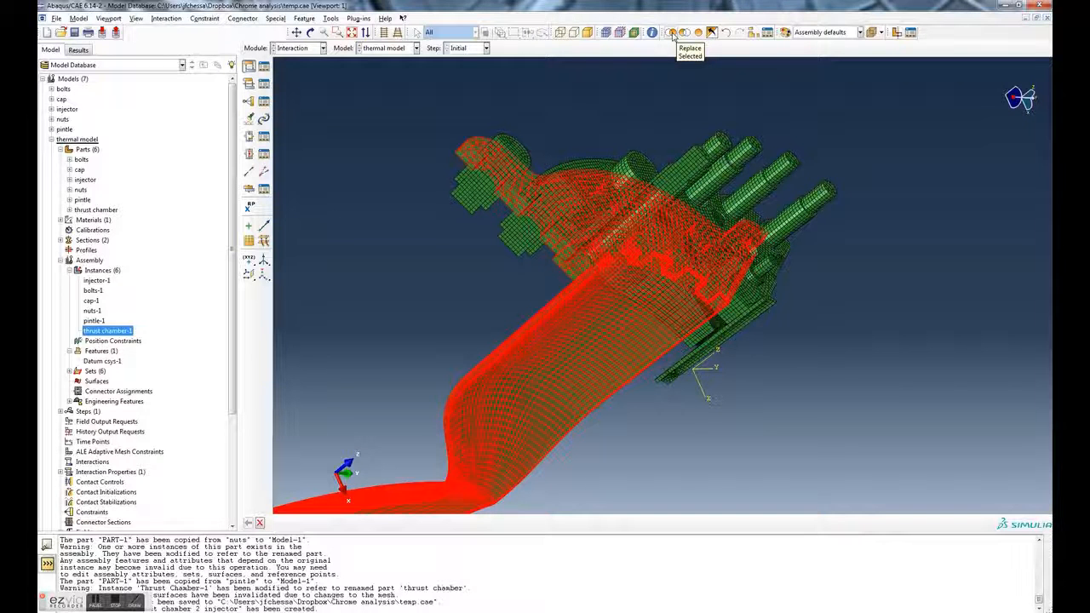
click(673, 34)
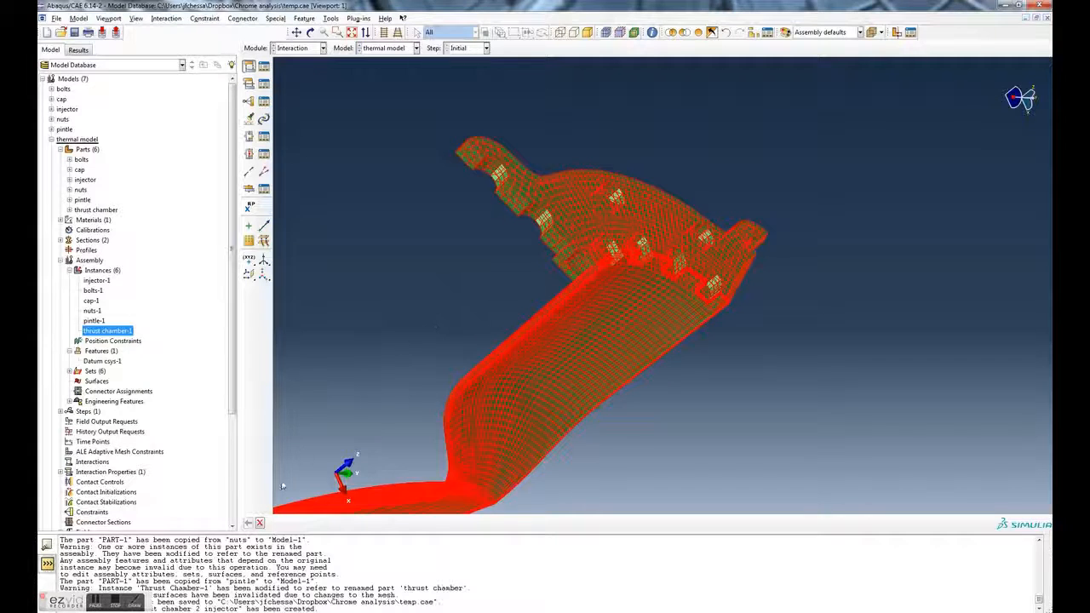
click(261, 525)
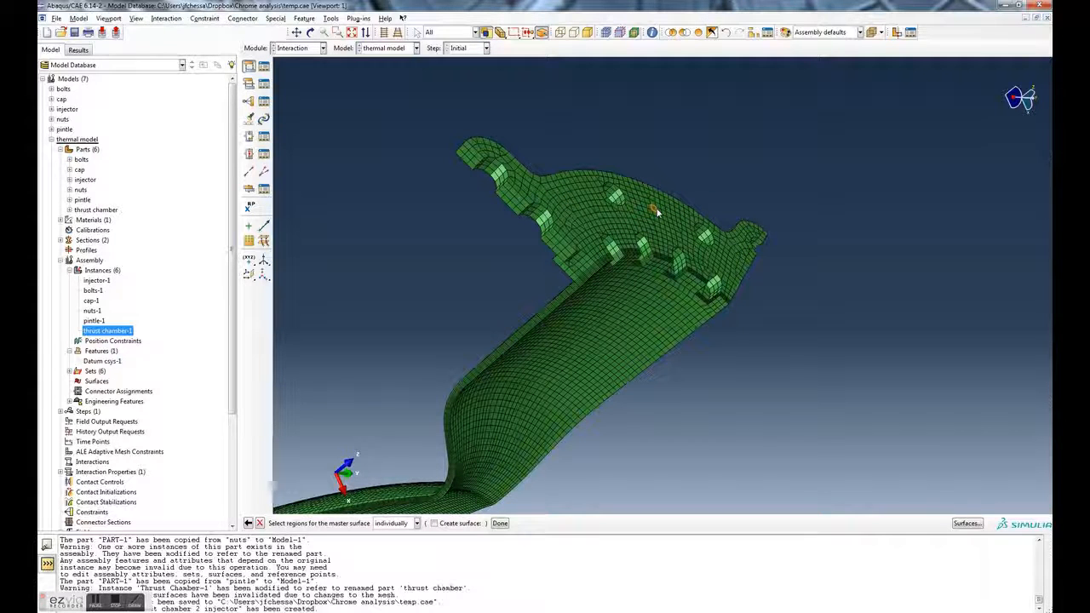
Step: Select the thrust chamber's flange face as the master surface, picking by angle with a 20.0 degree limit
click(417, 524)
click(388, 545)
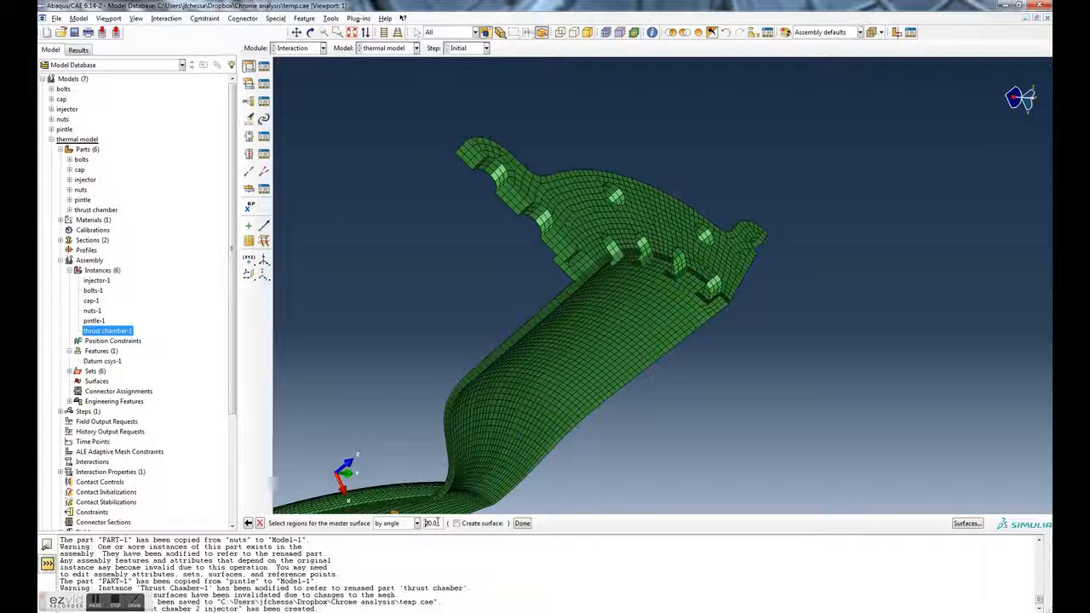
double_click(435, 523)
double_click(435, 524)
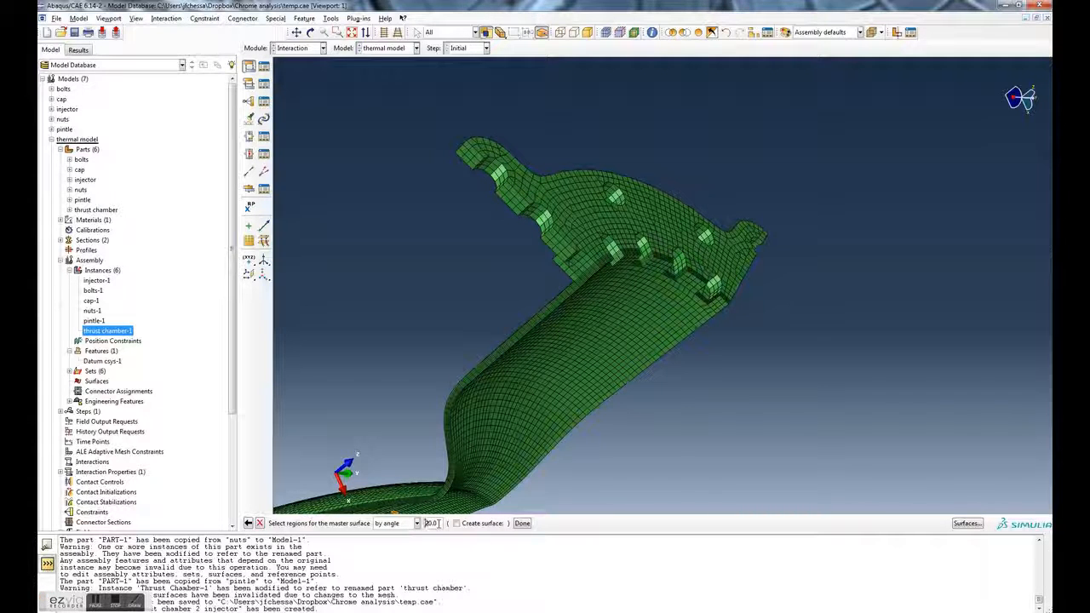
click(582, 218)
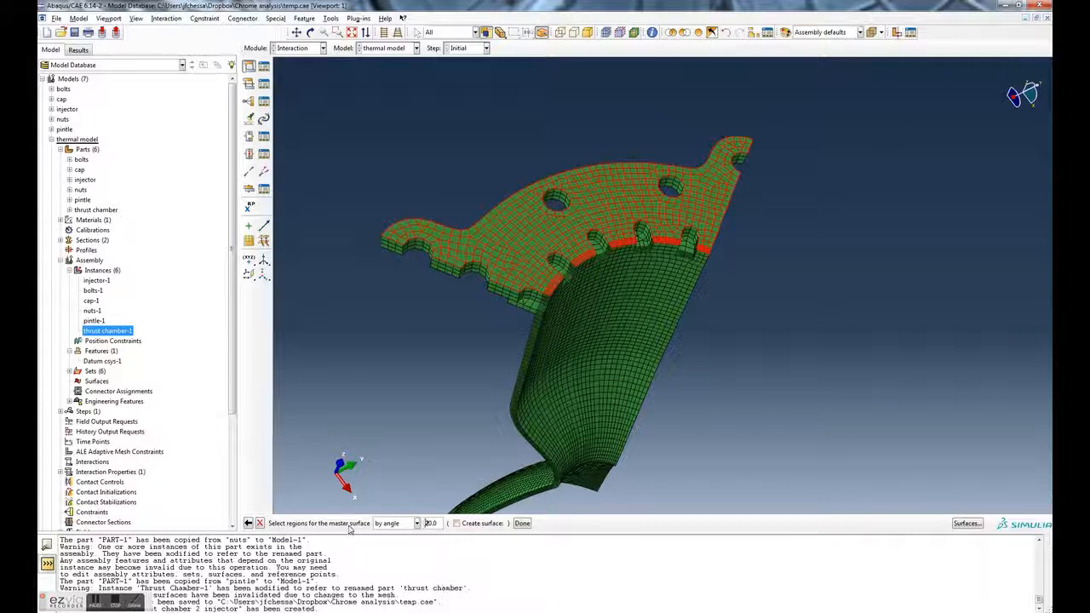
click(522, 524)
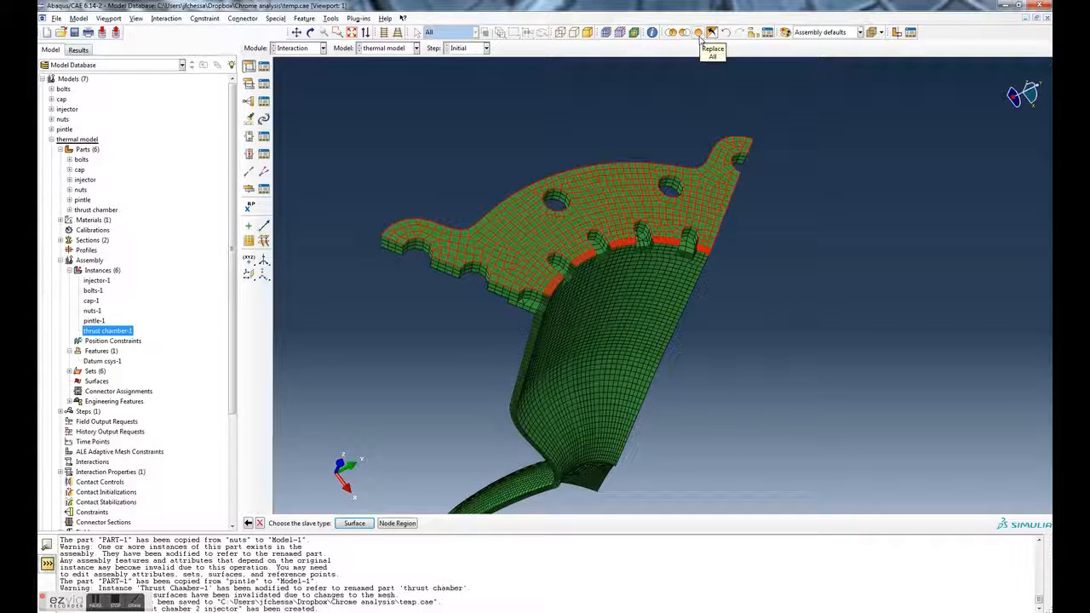
Step: Restore the whole assembly, display only the injector-1 instance and turn its perforated face toward the viewer
click(699, 32)
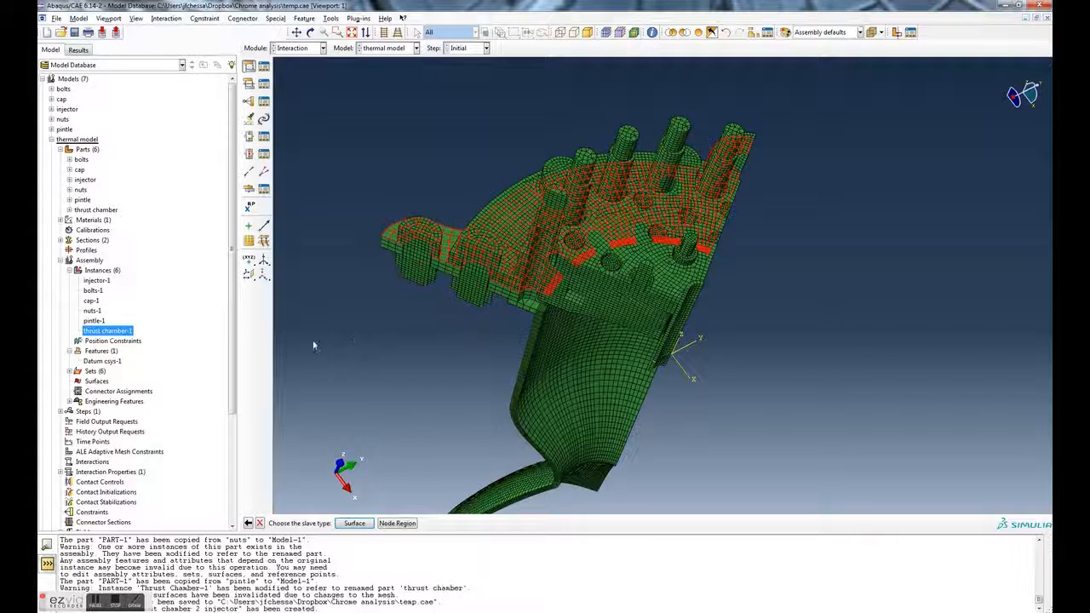
click(95, 282)
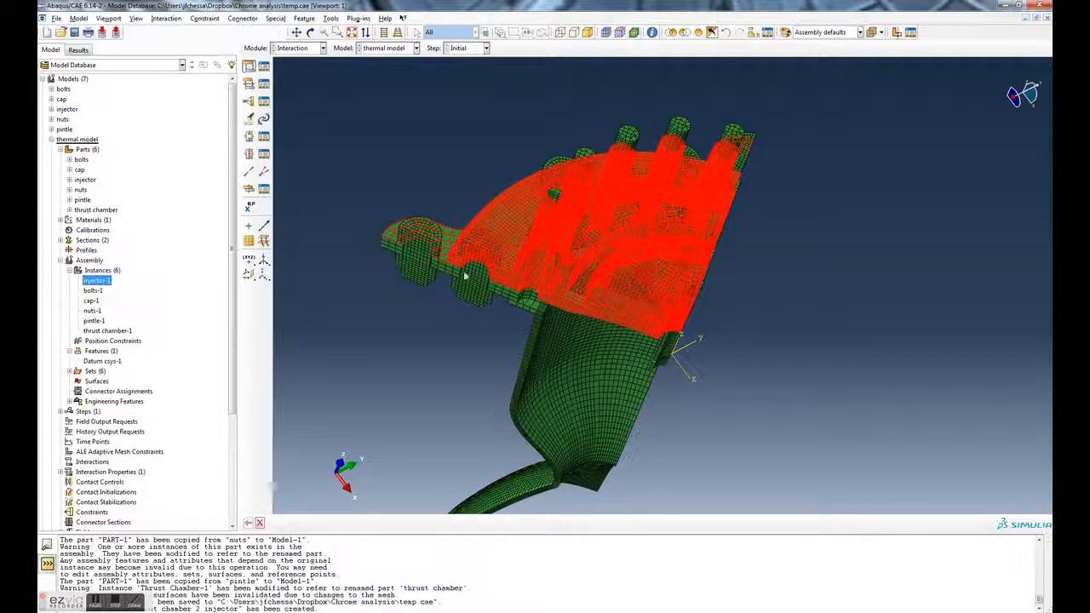
click(674, 36)
drag(395, 434, 395, 434)
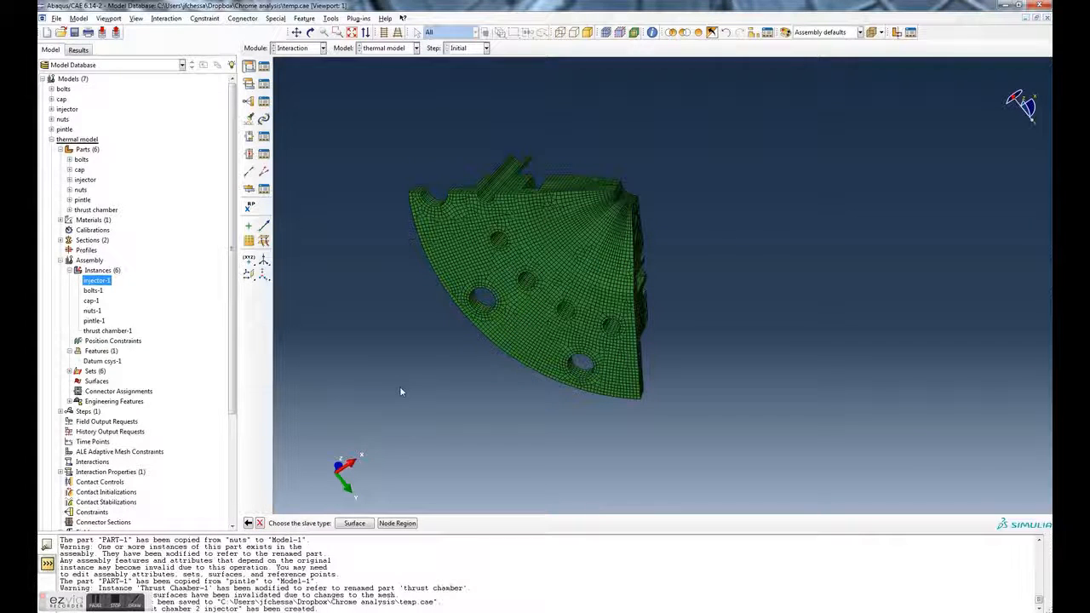
Step: Choose Surface as the slave type and select the injector's perforated face by angle at 20.0 degrees
click(354, 524)
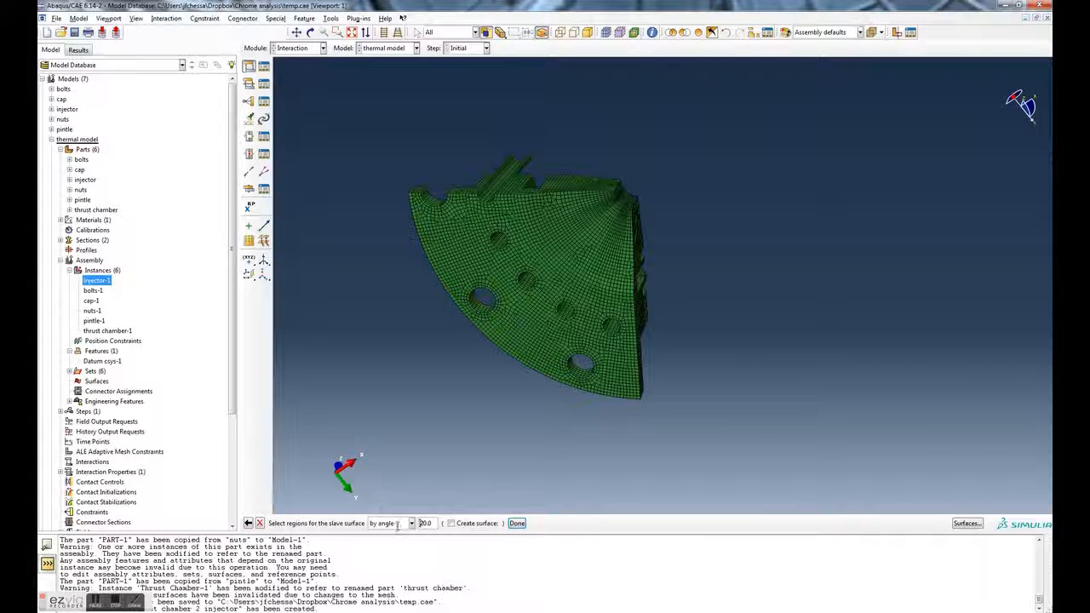
click(451, 525)
click(452, 524)
click(517, 341)
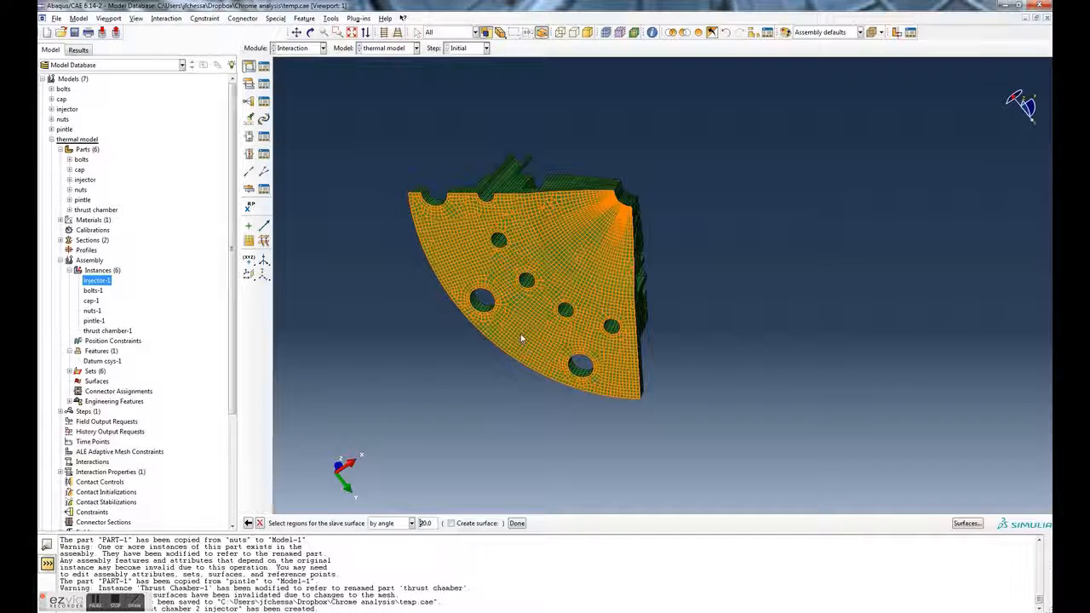
click(521, 339)
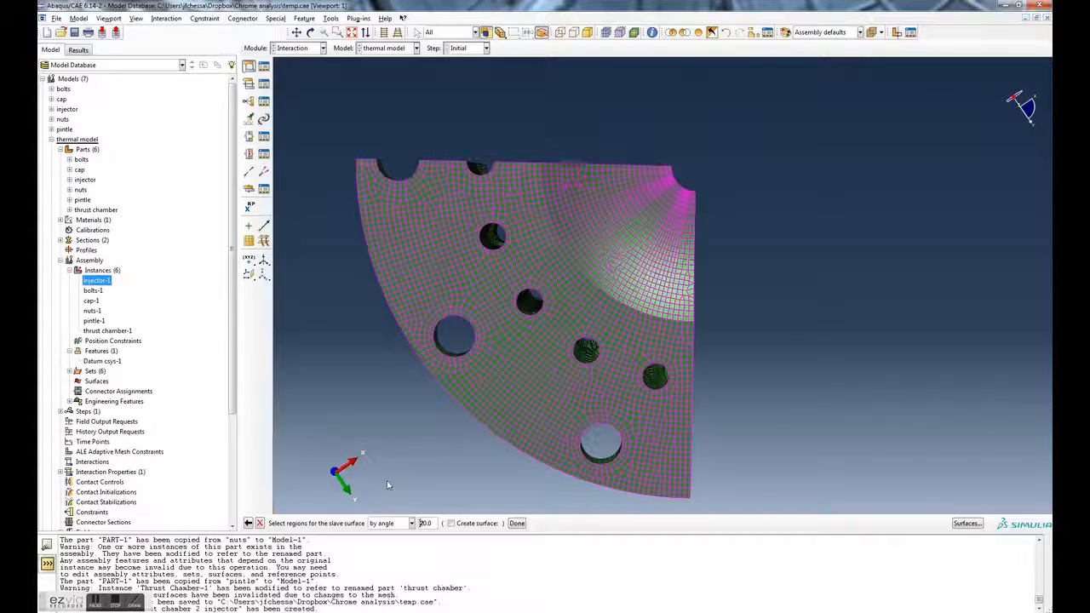
Step: Remove the injector's central conical face from the slave selection by individual picking, keeping the flat flange face, and accept the surface
click(635, 207)
click(412, 523)
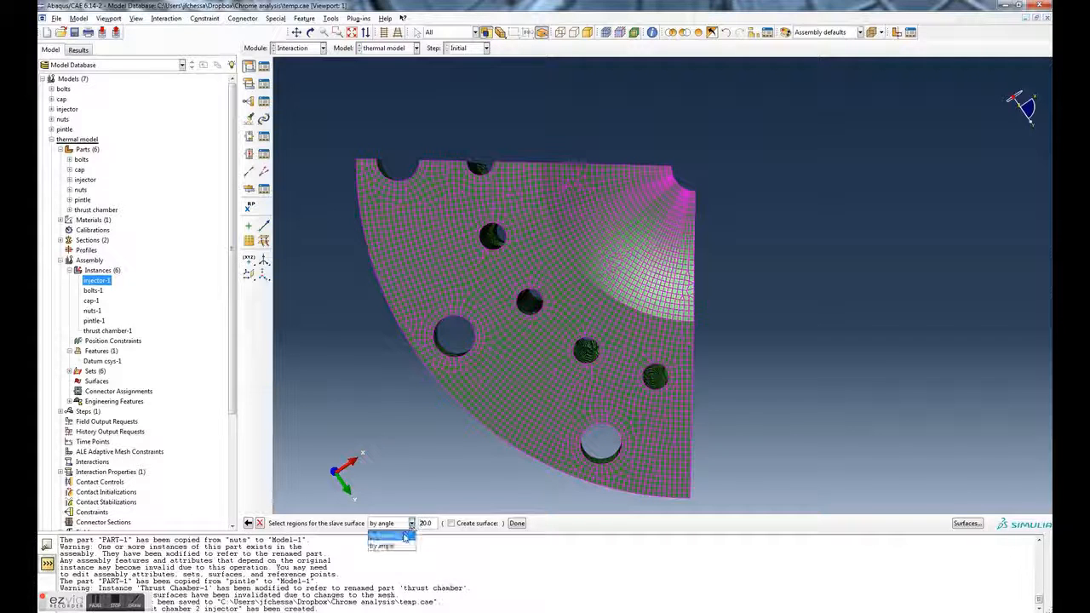
click(392, 545)
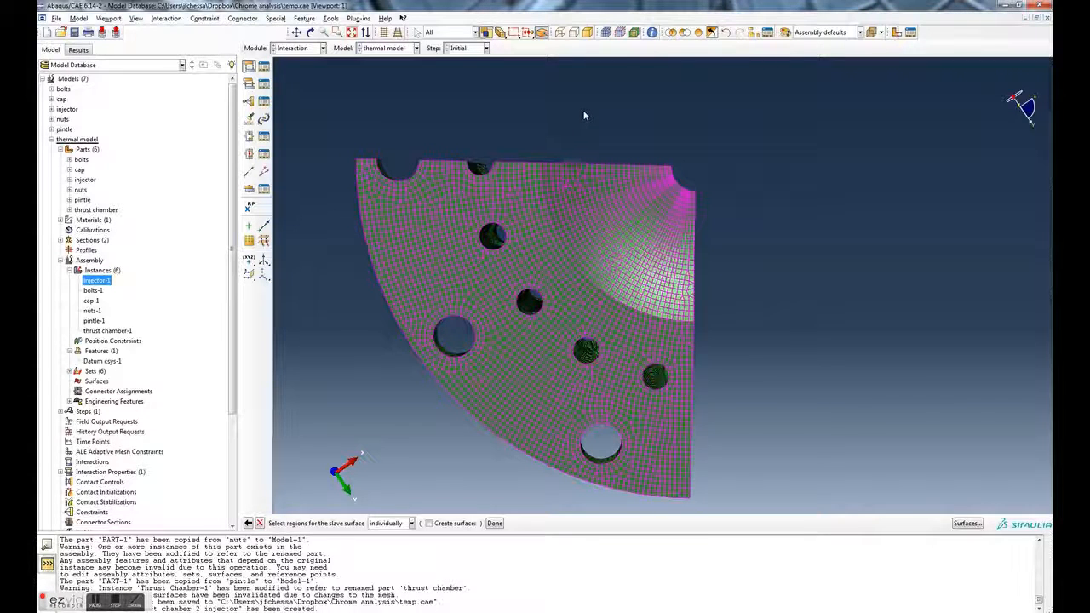
drag(586, 109, 732, 242)
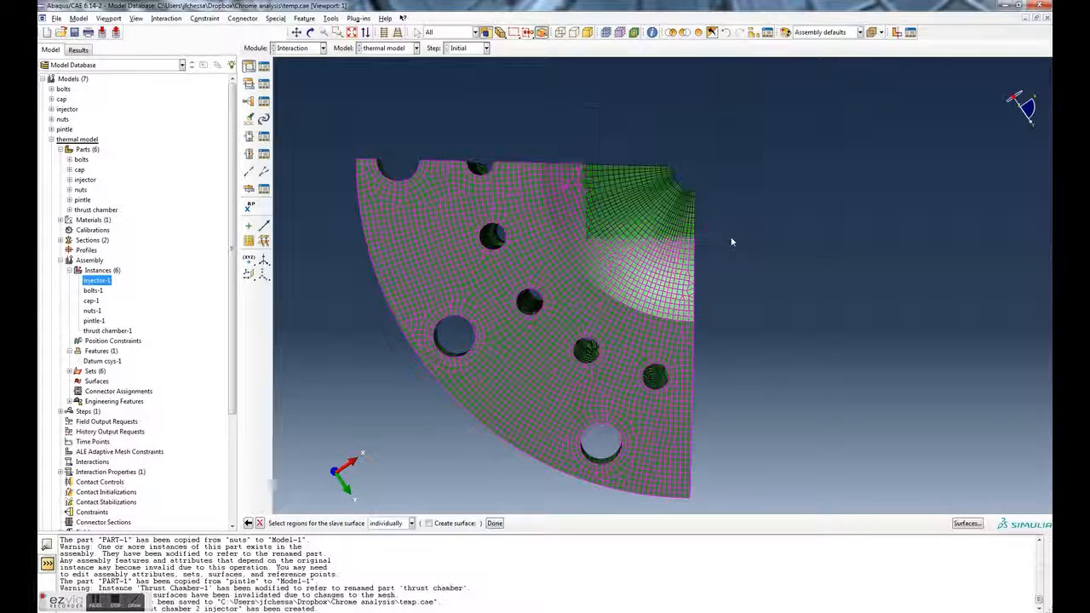
drag(602, 197, 638, 303)
drag(714, 292, 664, 304)
drag(558, 142, 647, 298)
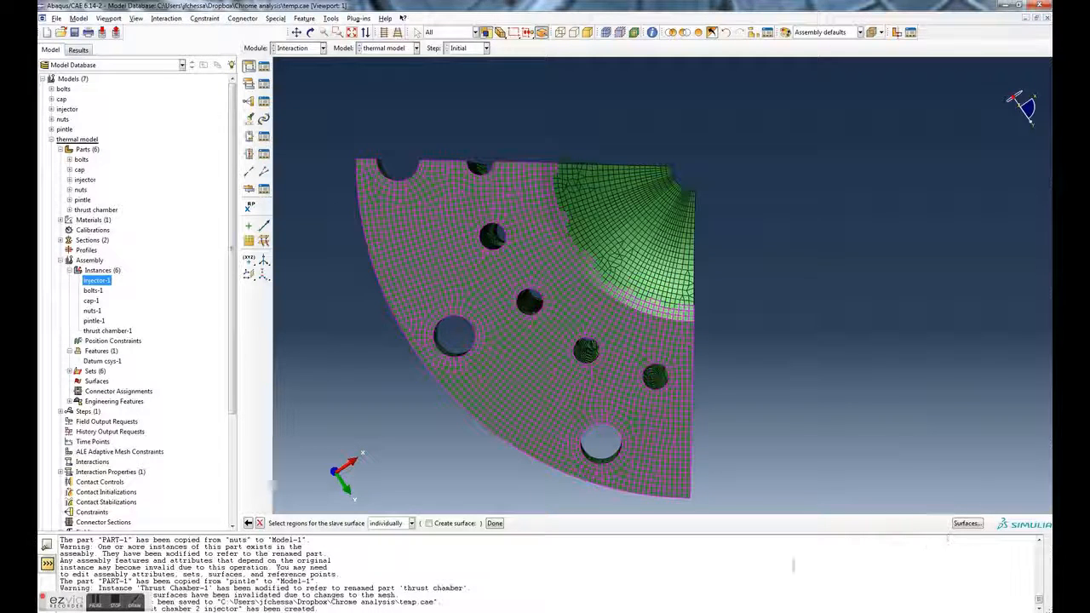
click(494, 523)
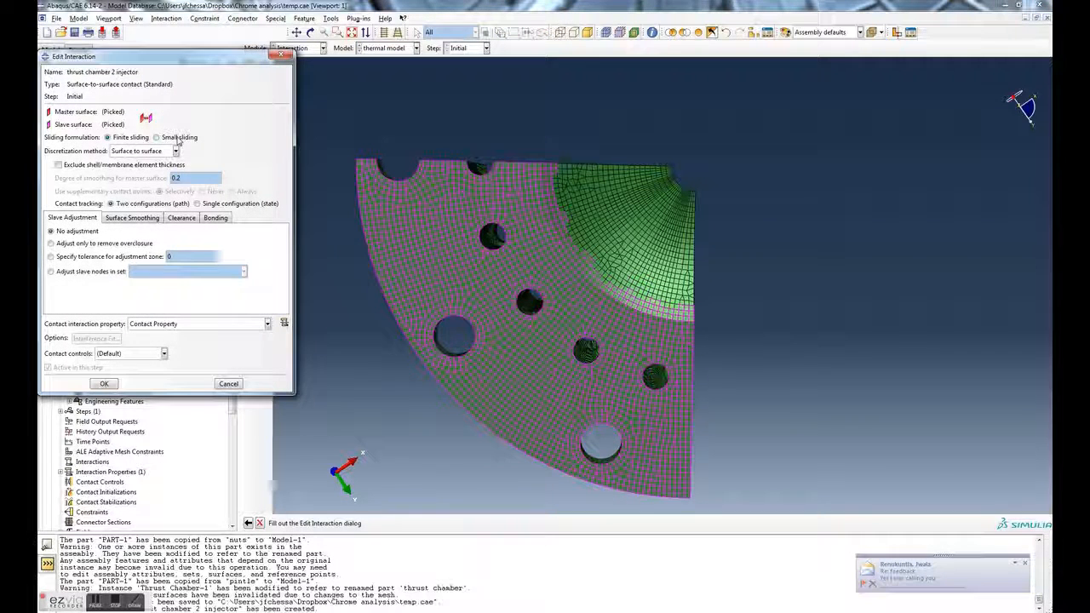
Step: Set the contact to small sliding, keep Contact Property and the default contact controls, and create the interaction
drag(189, 61, 227, 78)
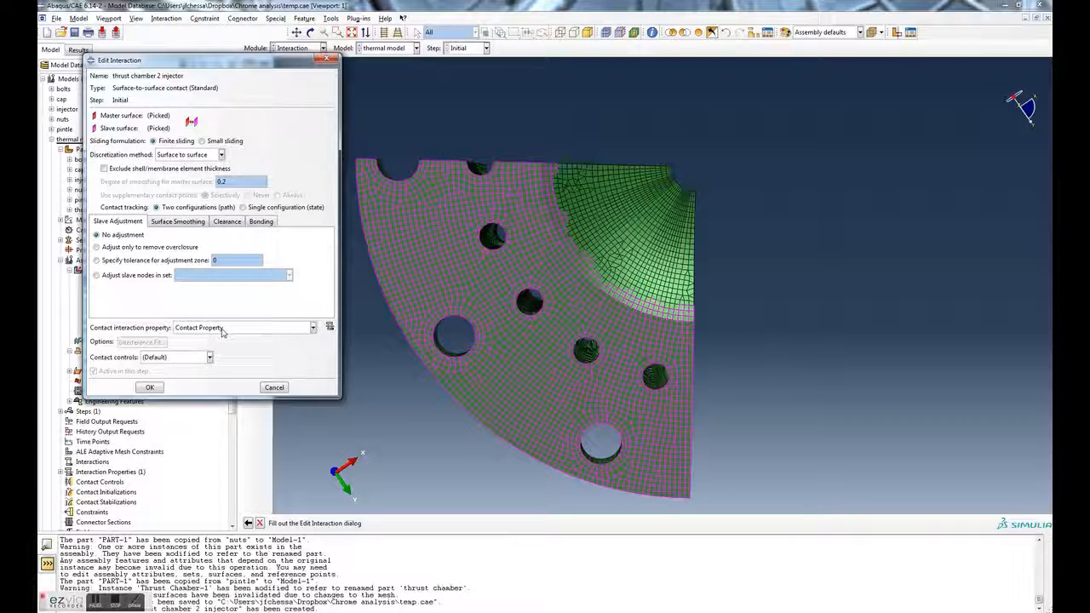
click(223, 331)
click(218, 339)
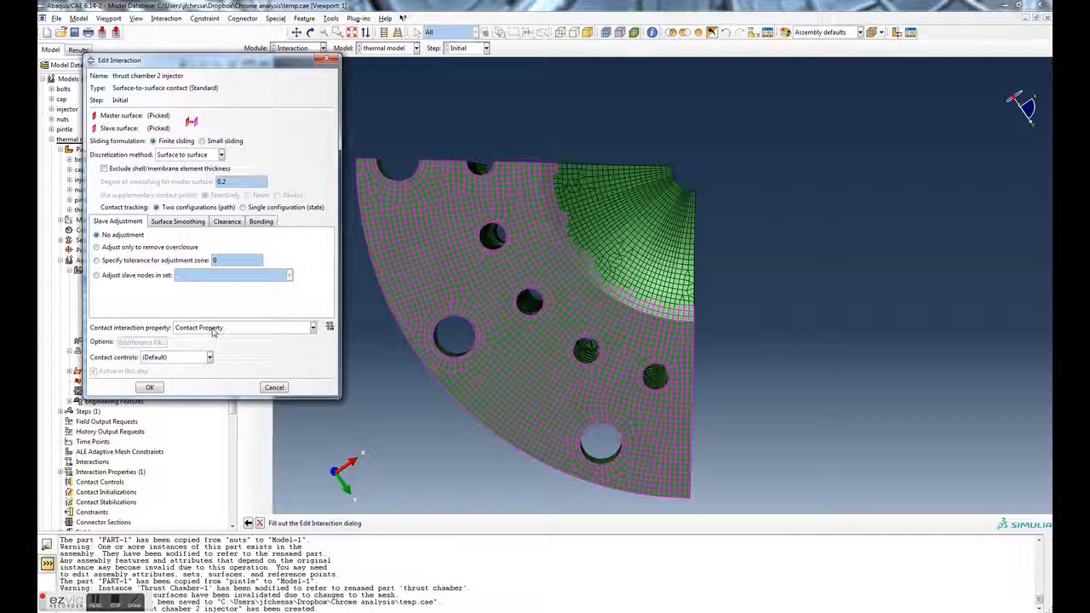
click(201, 141)
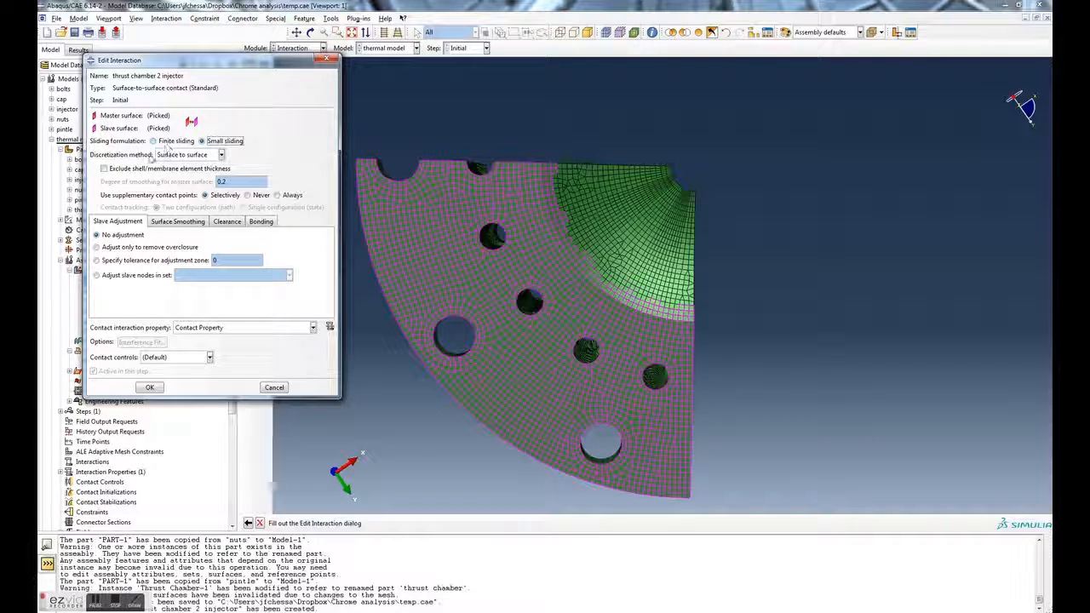
click(171, 358)
click(170, 368)
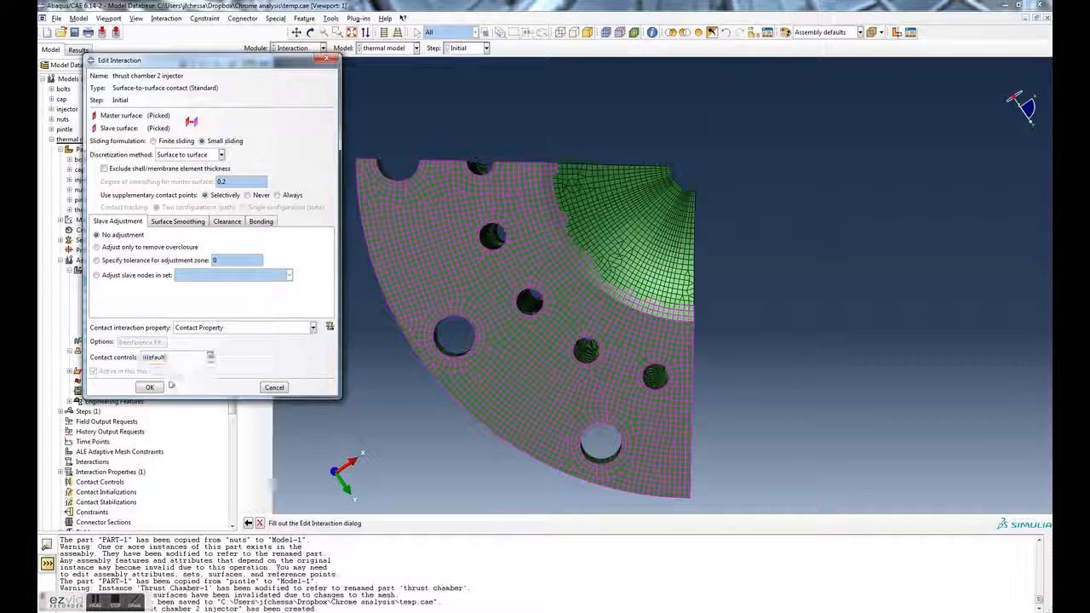
click(149, 387)
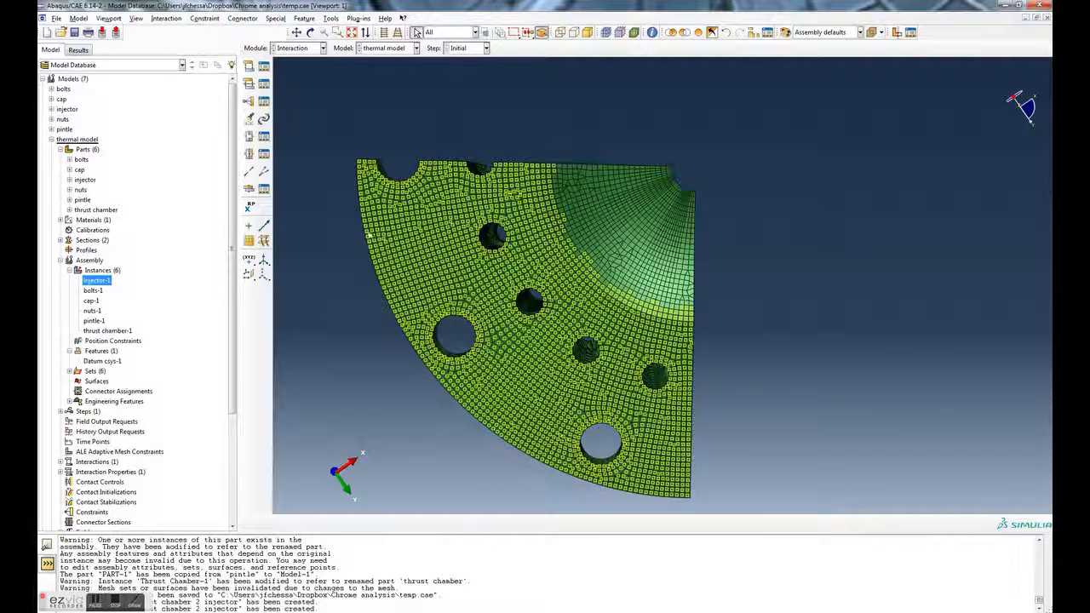
Step: Redisplay the whole assembly and examine the contact interface between the injector and the thrust chamber
drag(549, 139, 550, 140)
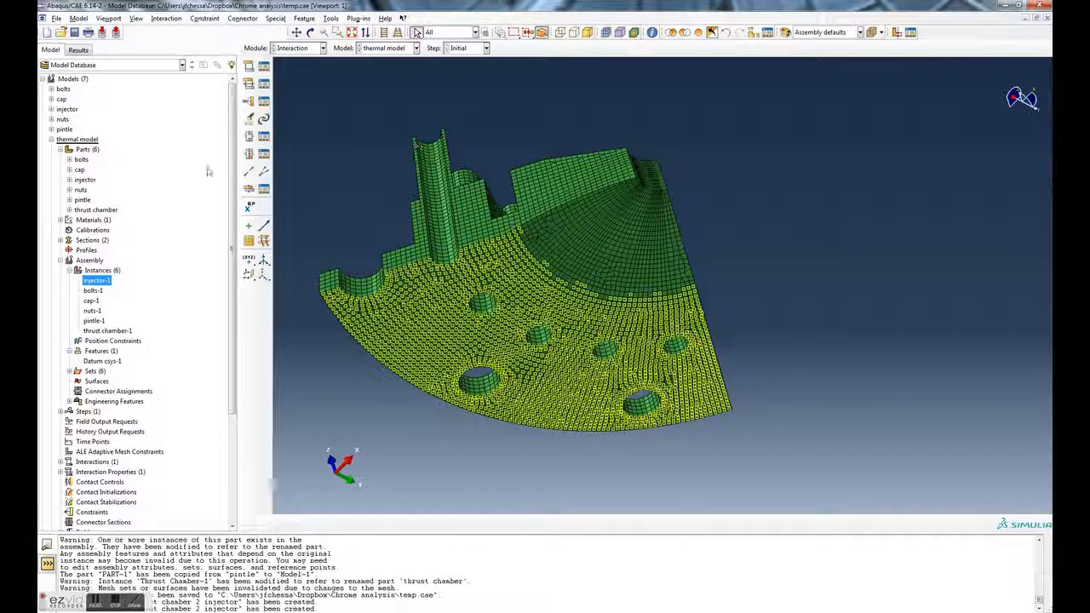
click(700, 33)
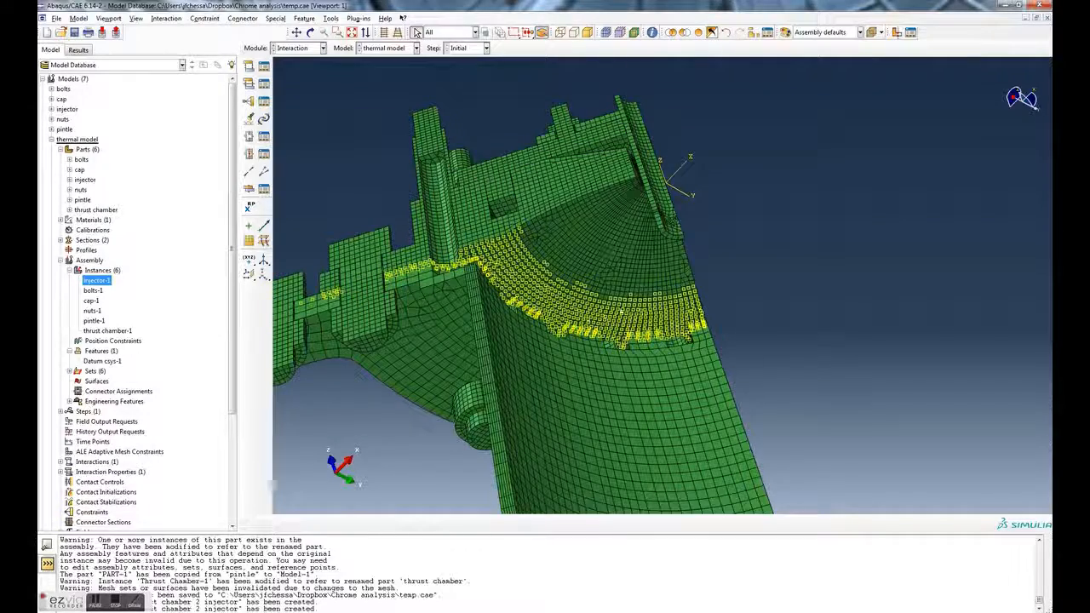
scroll(620, 310, up, 3)
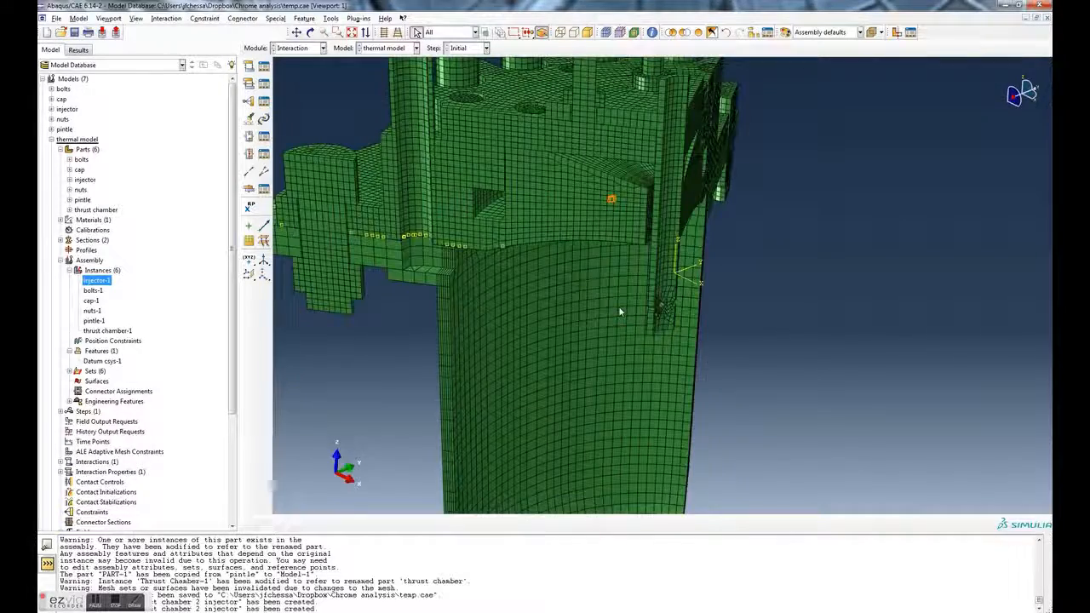